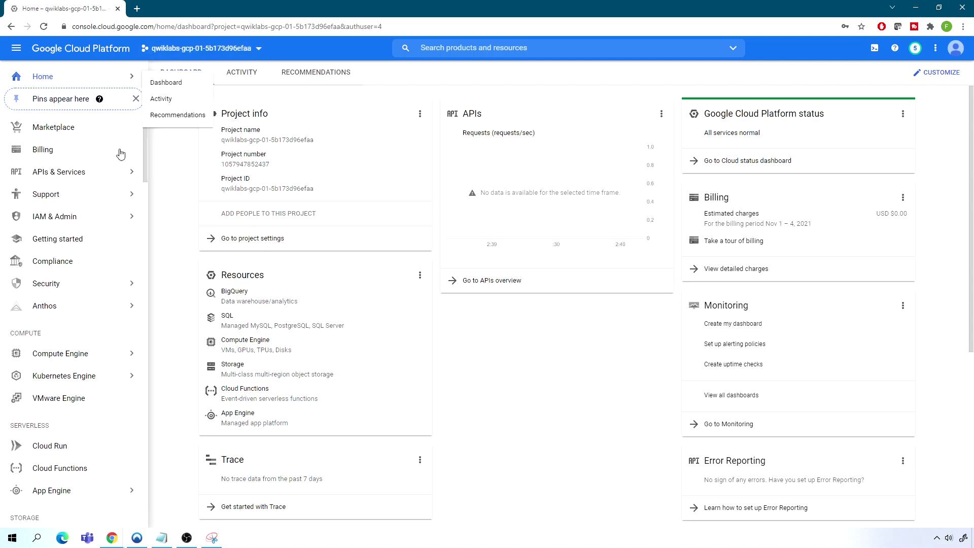
Navigate to Compute Engine > VM instances, which has no instances yet
{"action": "left_click", "coordinate": [72, 357]}
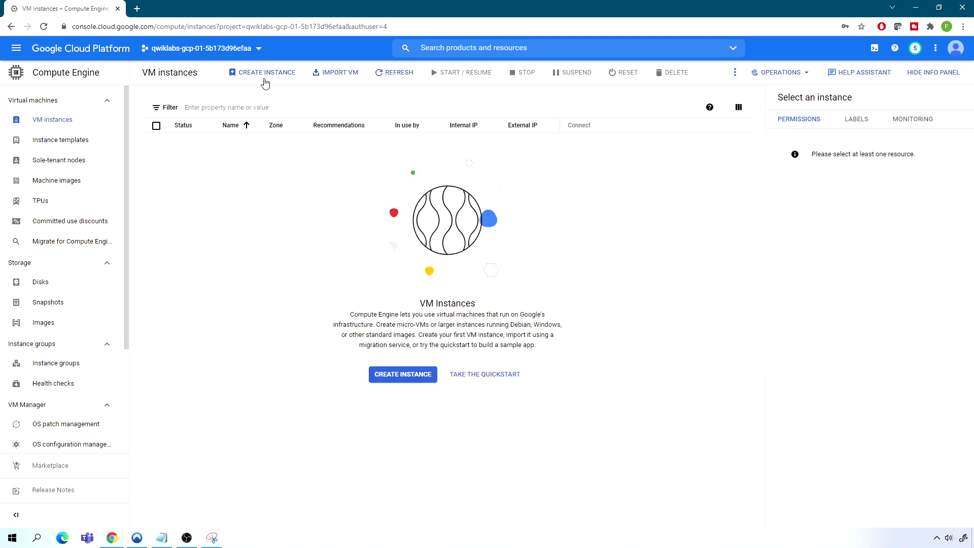
Start a new instance named demovm1 and briefly review its $25.46 monthly cost breakdown
{"action": "left_click", "coordinate": [264, 74]}
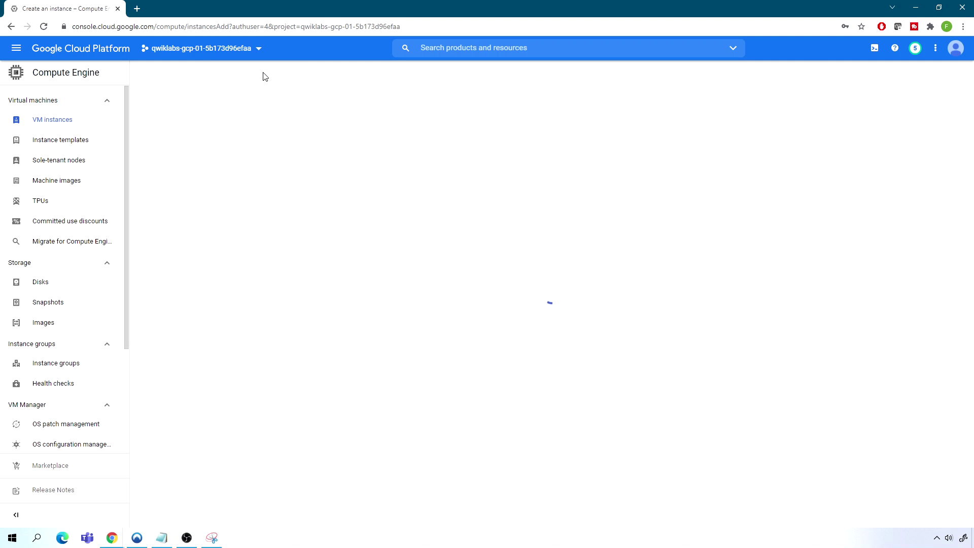
{"action": "left_click", "coordinate": [255, 113]}
{"action": "left_click_drag", "start_coordinate": [255, 112], "coordinate": [196, 110]}
{"action": "type", "text": "demo"}
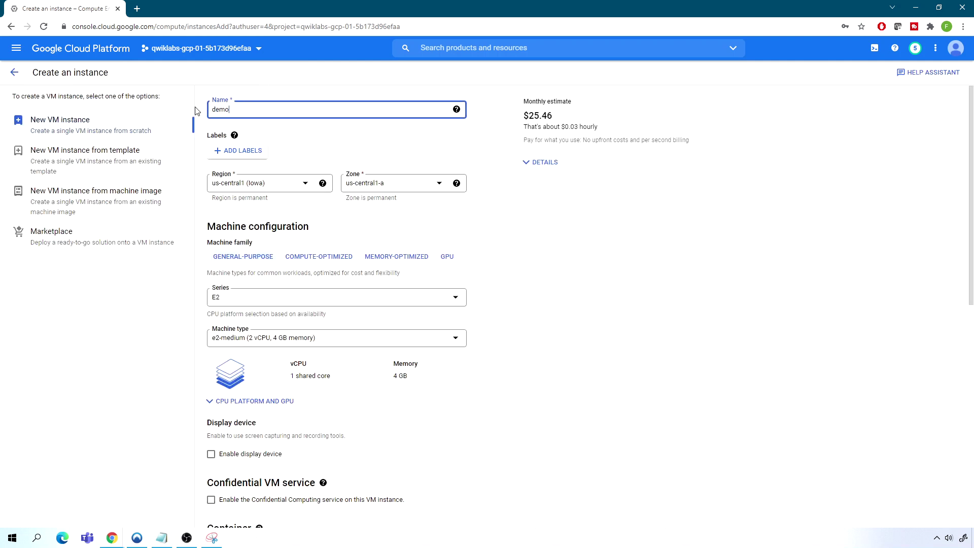
{"action": "type", "text": "vm1"}
{"action": "left_click", "coordinate": [543, 162]}
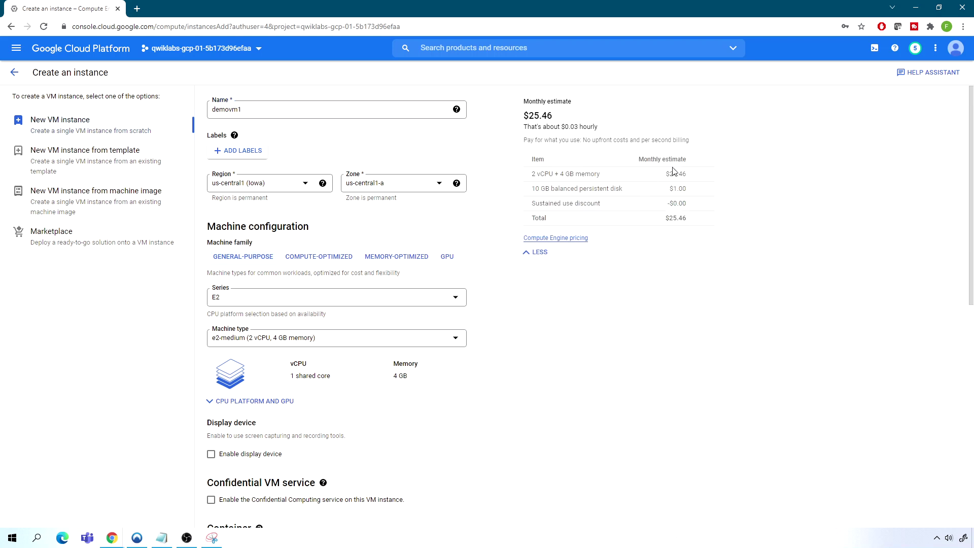
{"action": "left_click", "coordinate": [539, 251]}
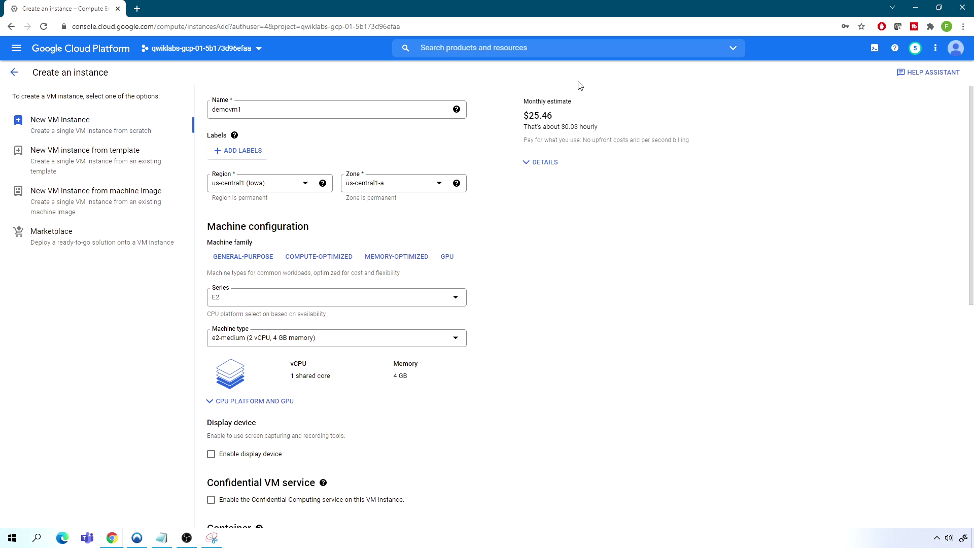
Place demovm1 in region us-central1 (Iowa), zone us-central1-c
{"action": "left_click", "coordinate": [289, 188]}
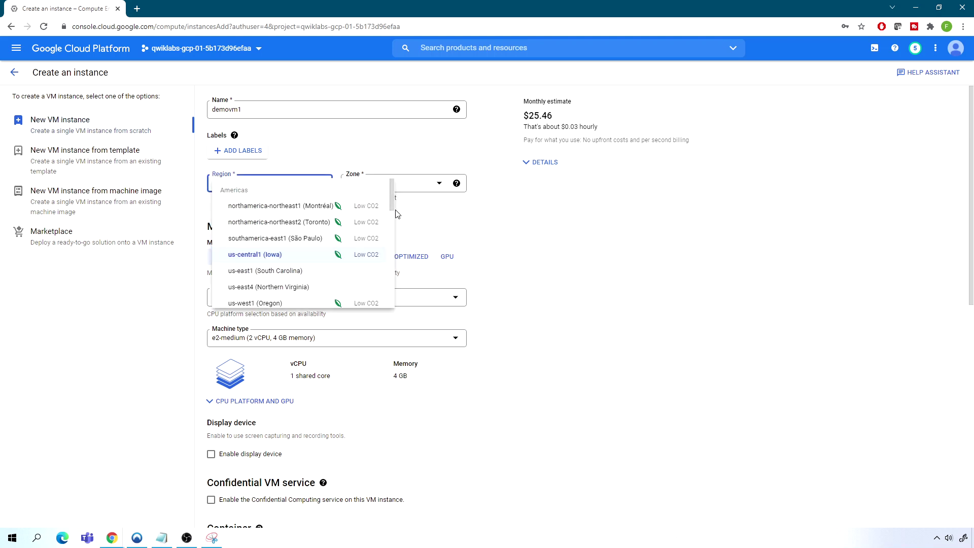
{"action": "mouse_move", "coordinate": [393, 201]}
{"action": "left_mouse_down"}
{"action": "mouse_move", "coordinate": [380, 307]}
{"action": "mouse_move", "coordinate": [395, 213]}
{"action": "left_mouse_up"}
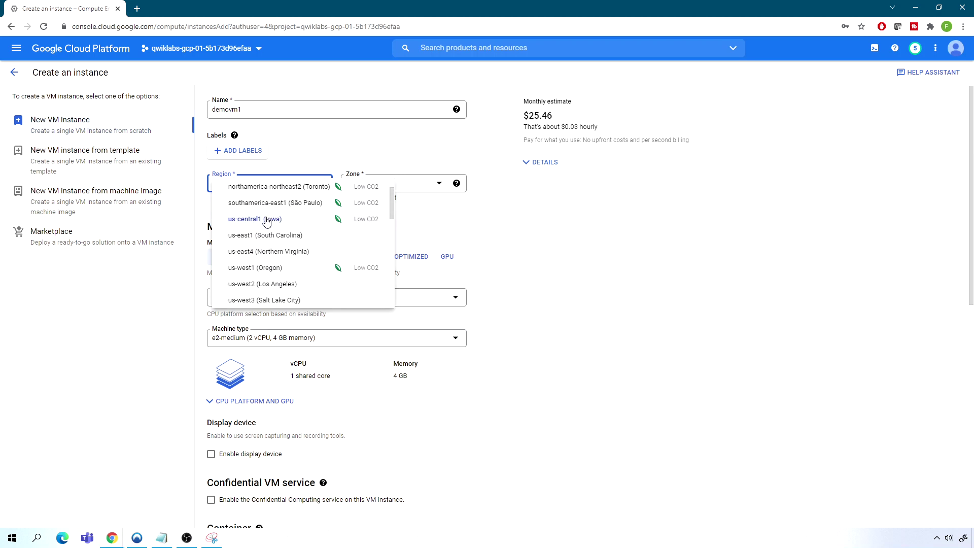
{"action": "left_click", "coordinate": [251, 221]}
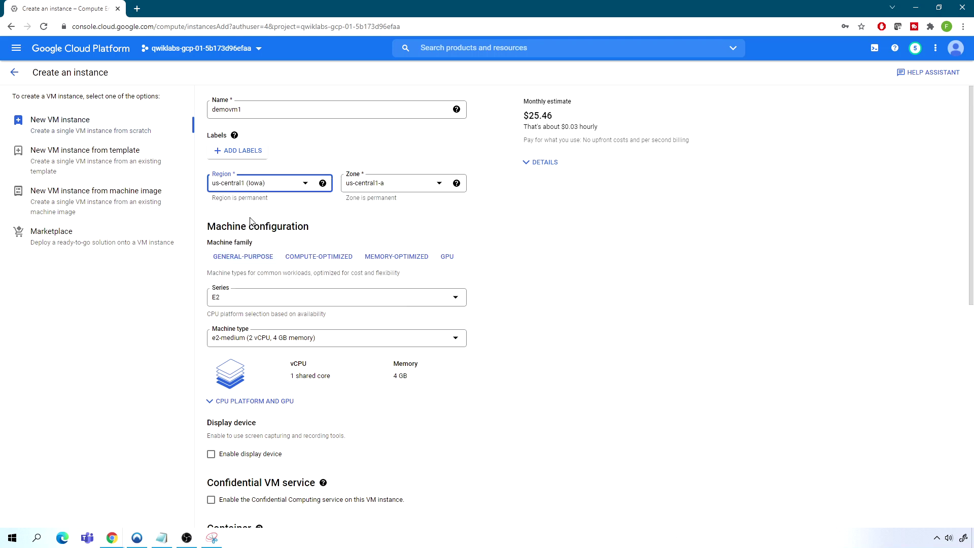
{"action": "left_click", "coordinate": [384, 188]}
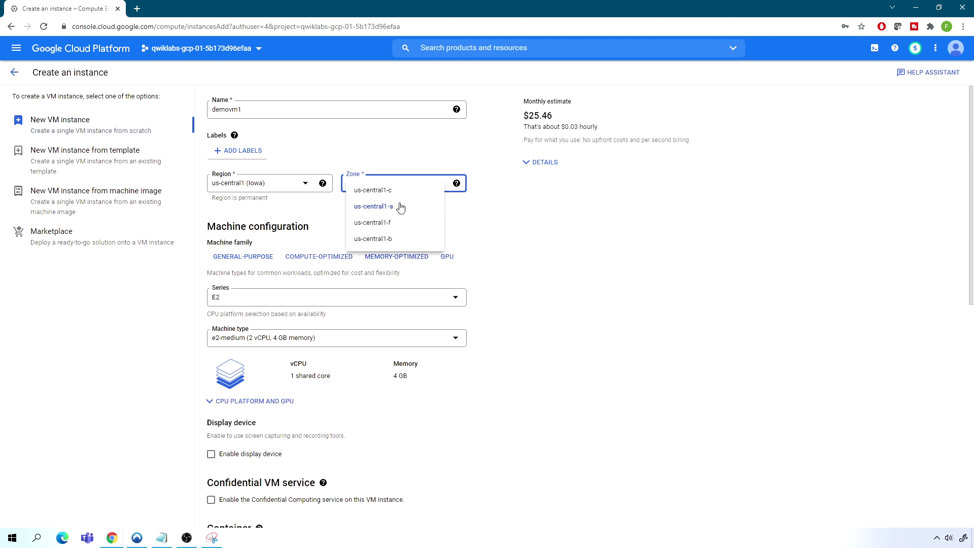
{"action": "left_click", "coordinate": [390, 193]}
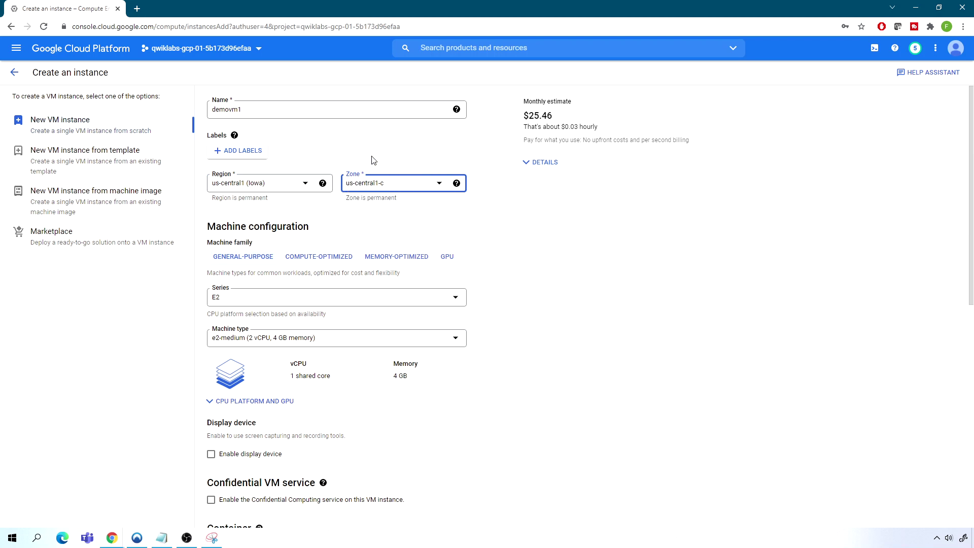
{"action": "left_click", "coordinate": [248, 299]}
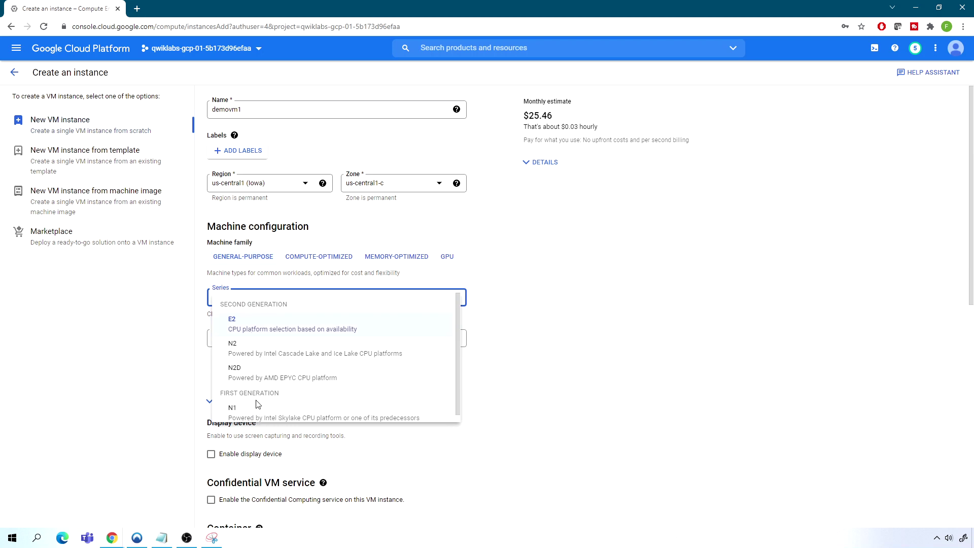
Choose the N1 series and settle on n1-standard-1 after briefly trying n1-standard-4
{"action": "left_click", "coordinate": [269, 412]}
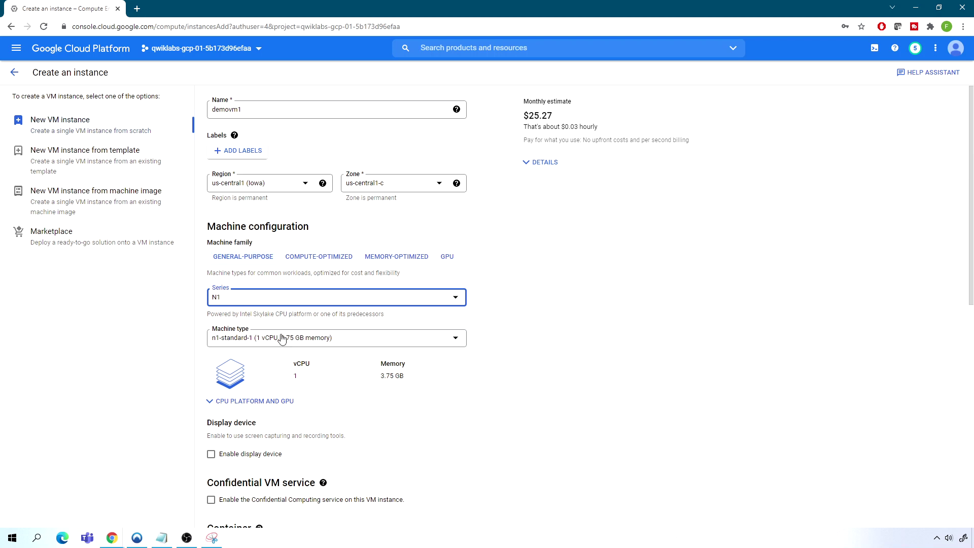
{"action": "left_click", "coordinate": [265, 339]}
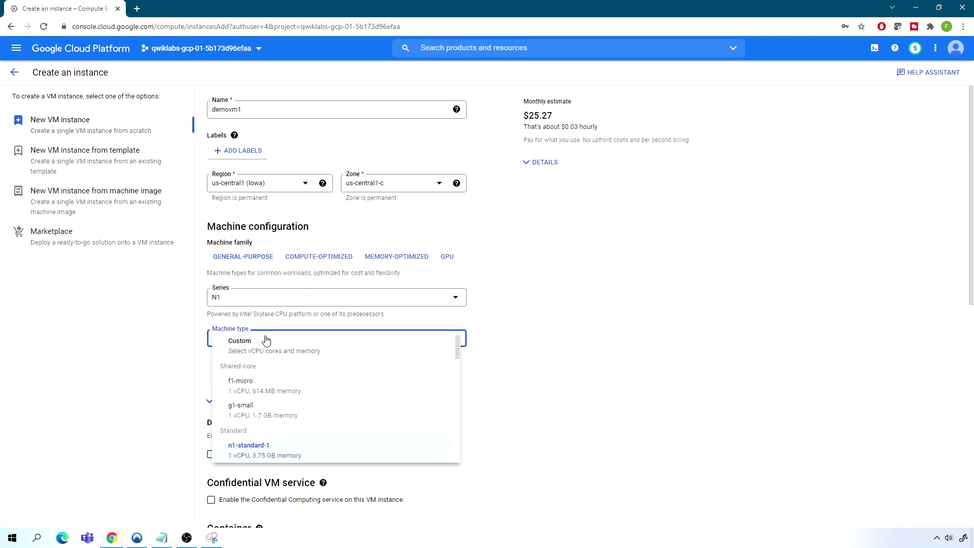
{"action": "left_click_drag", "start_coordinate": [458, 343], "coordinate": [457, 360]}
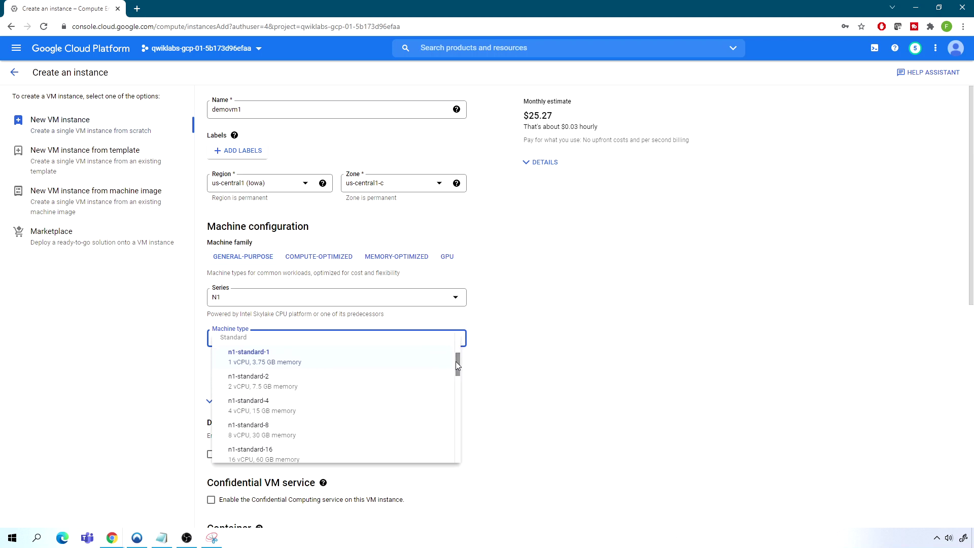
{"action": "left_click", "coordinate": [272, 408]}
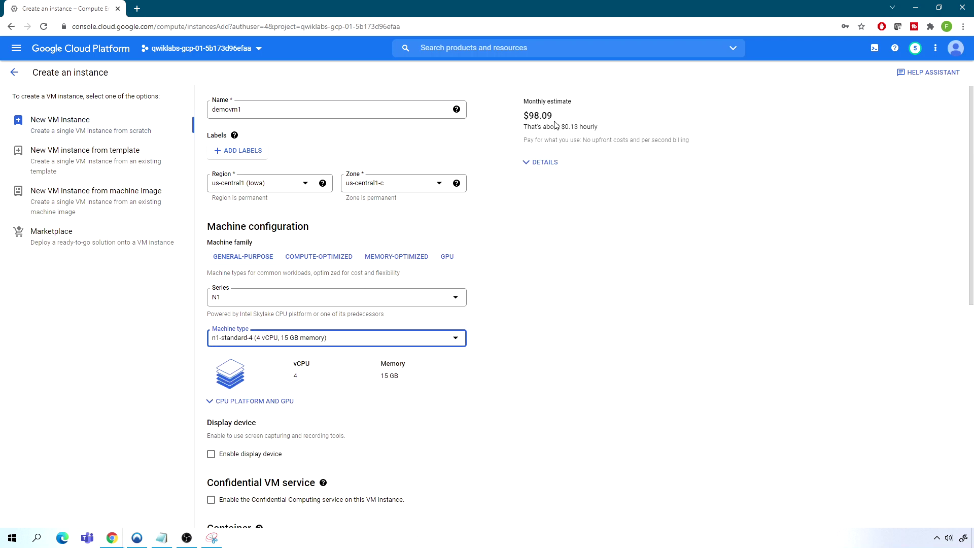
{"action": "left_click", "coordinate": [328, 339]}
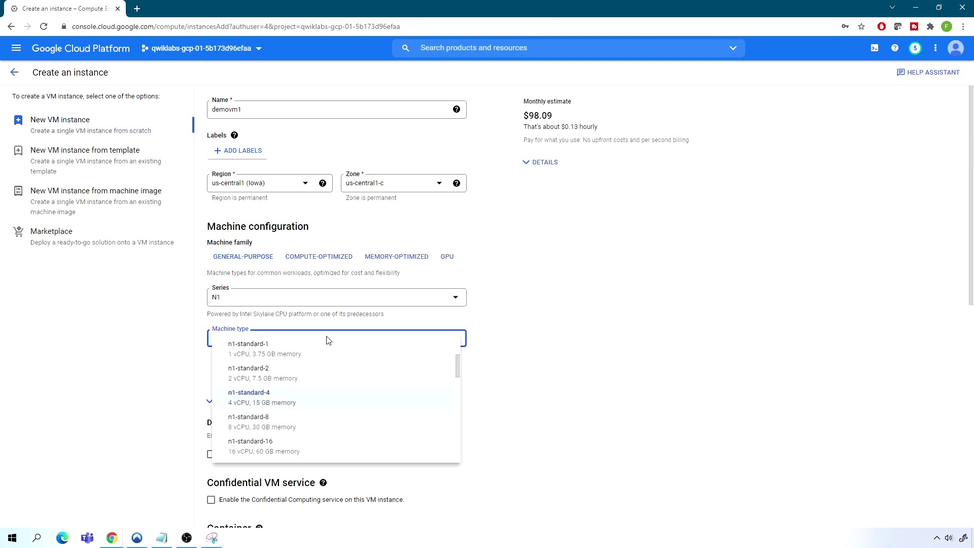
{"action": "left_click", "coordinate": [282, 350]}
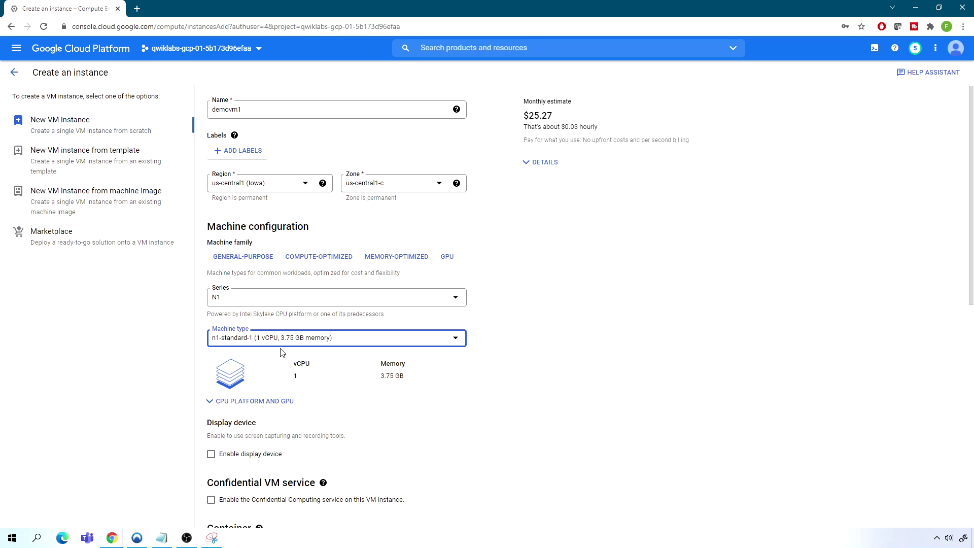
Keep Debian GNU/Linux 10 (buster) on a 10 GB balanced persistent boot disk
{"action": "scroll", "coordinate": [320, 344], "scroll_direction": "down", "scroll_amount": 4}
{"action": "scroll", "coordinate": [321, 347], "scroll_direction": "down", "scroll_amount": 5}
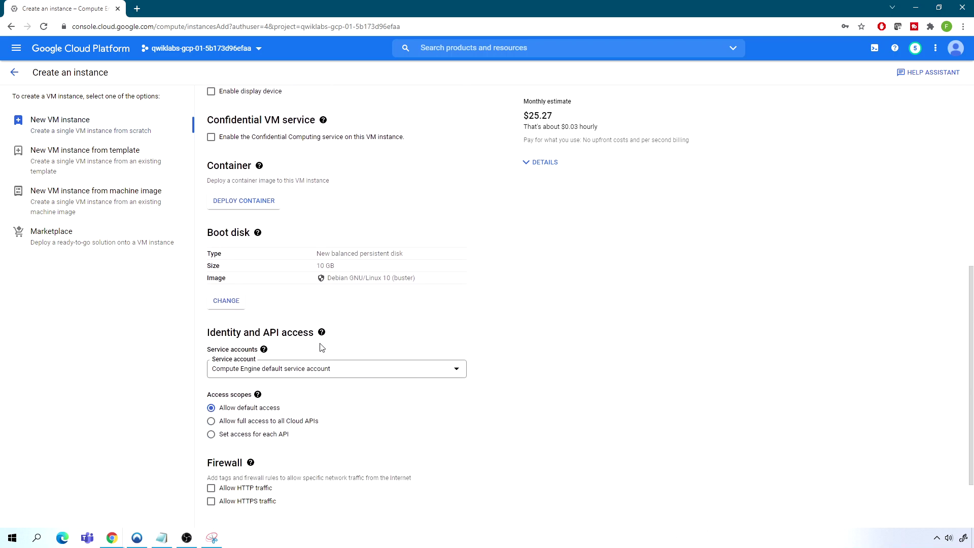
{"action": "scroll", "coordinate": [321, 347], "scroll_direction": "up", "scroll_amount": 9}
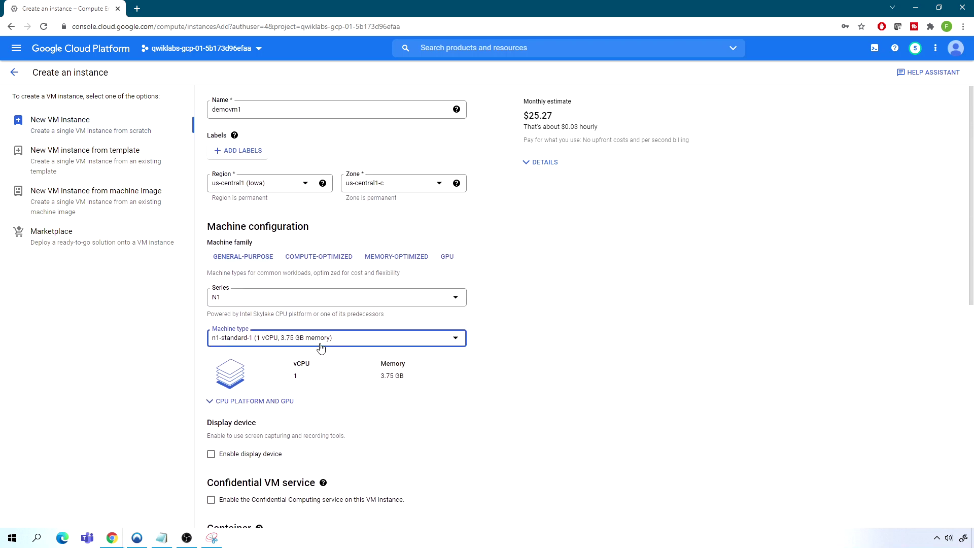
{"action": "scroll", "coordinate": [321, 347], "scroll_direction": "down", "scroll_amount": 1}
{"action": "scroll", "coordinate": [320, 347], "scroll_direction": "up", "scroll_amount": 1}
{"action": "scroll", "coordinate": [321, 347], "scroll_direction": "down", "scroll_amount": 4}
{"action": "scroll", "coordinate": [317, 303], "scroll_direction": "down", "scroll_amount": 1}
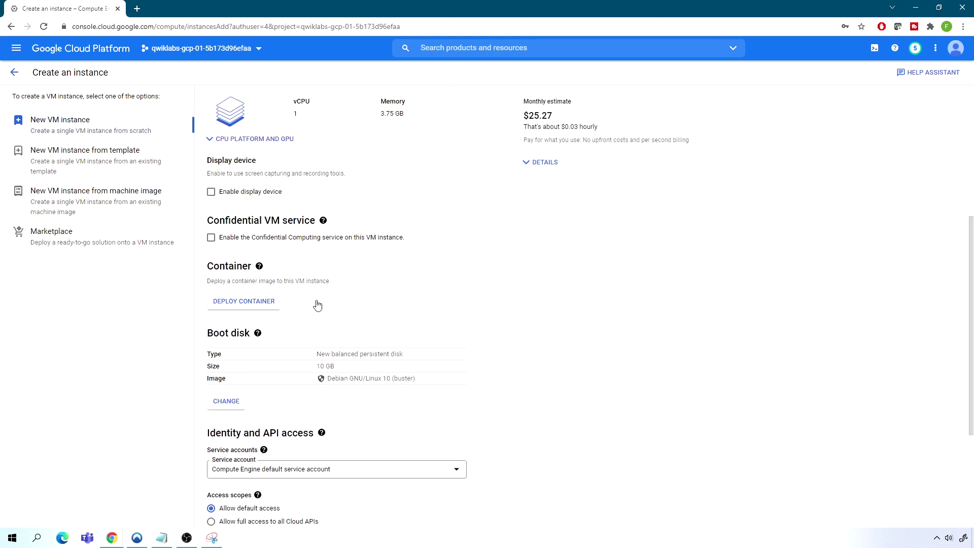
{"action": "left_click", "coordinate": [219, 399]}
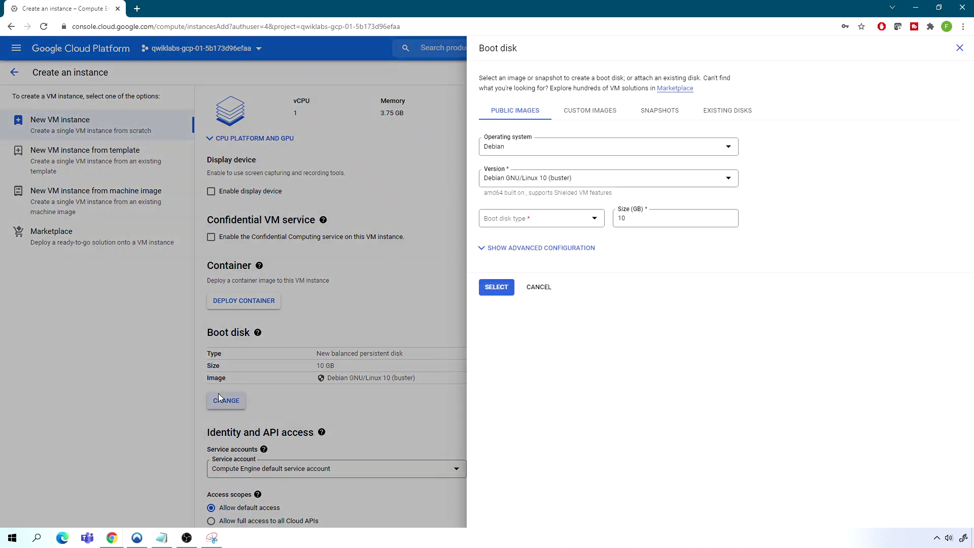
{"action": "left_click", "coordinate": [576, 145]}
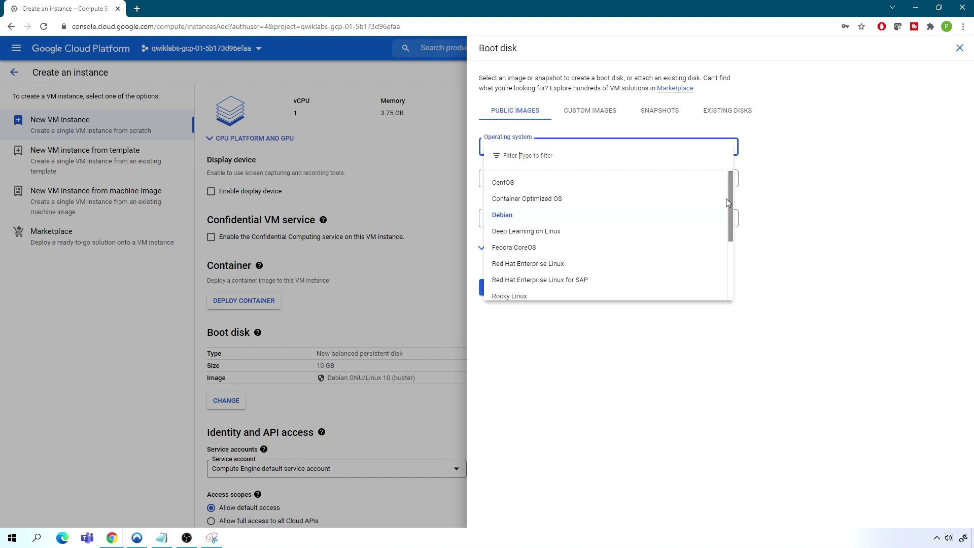
{"action": "left_click", "coordinate": [792, 208]}
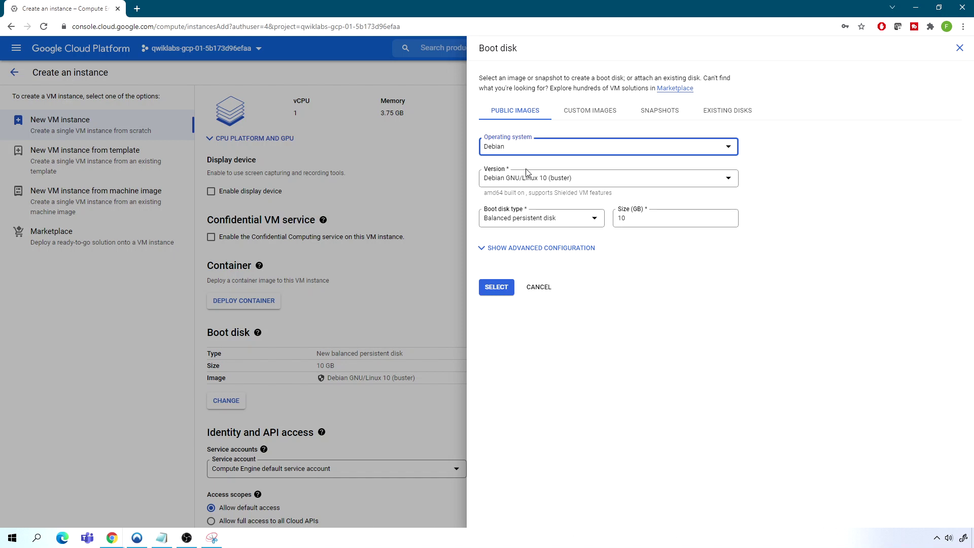
{"action": "left_click", "coordinate": [528, 182]}
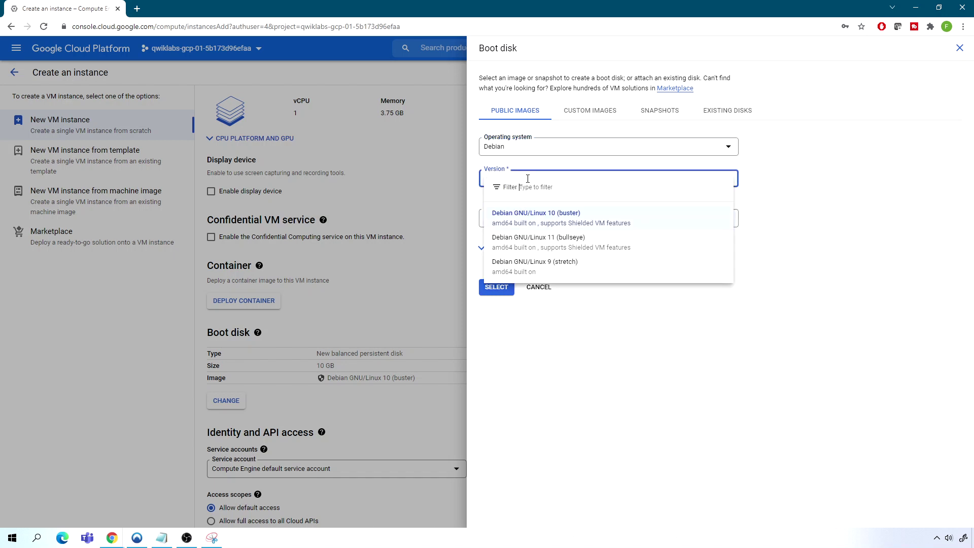
{"action": "left_click", "coordinate": [550, 218]}
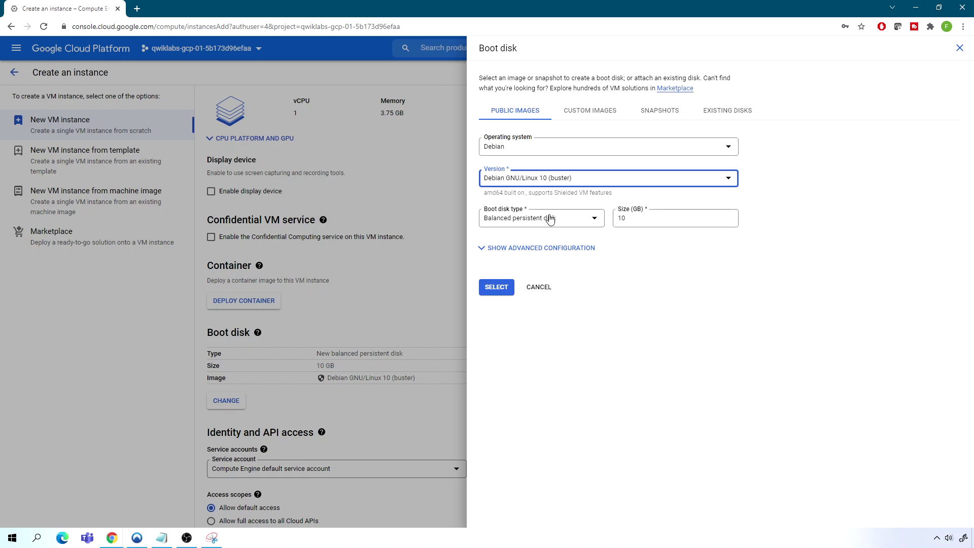
{"action": "left_click", "coordinate": [496, 287]}
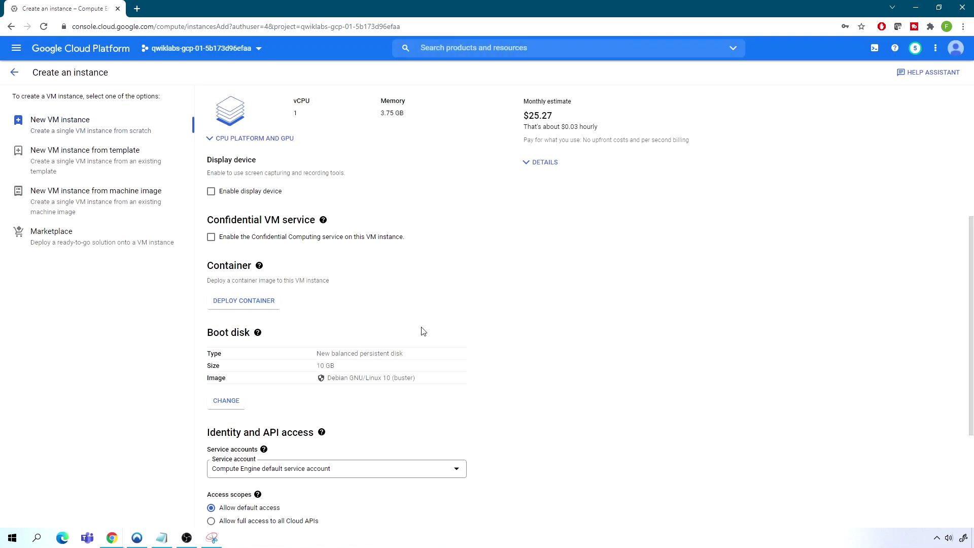
Expand the Networking, Disks, Security, Management and Sole-tenancy sections below Firewall
{"action": "scroll", "coordinate": [423, 333], "scroll_direction": "down", "scroll_amount": 4}
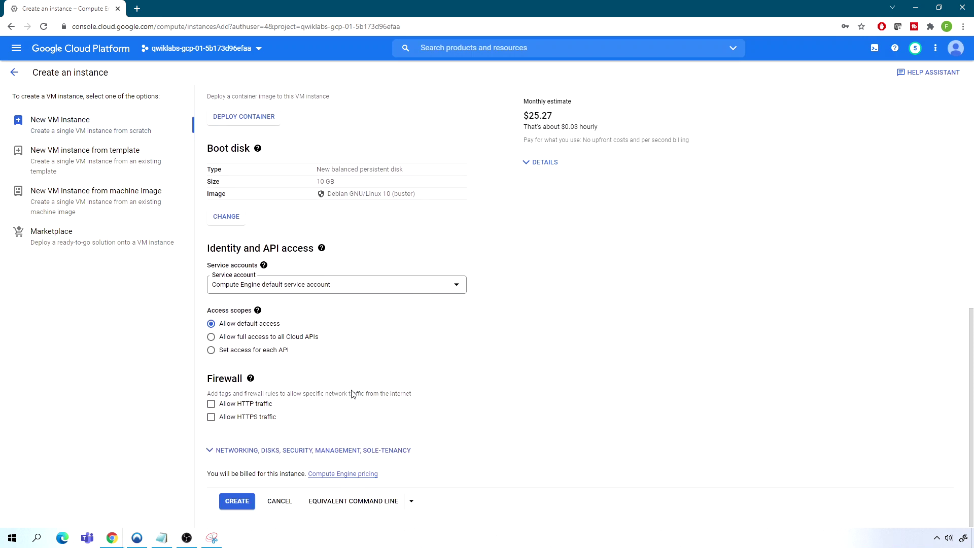
{"action": "left_click", "coordinate": [210, 451]}
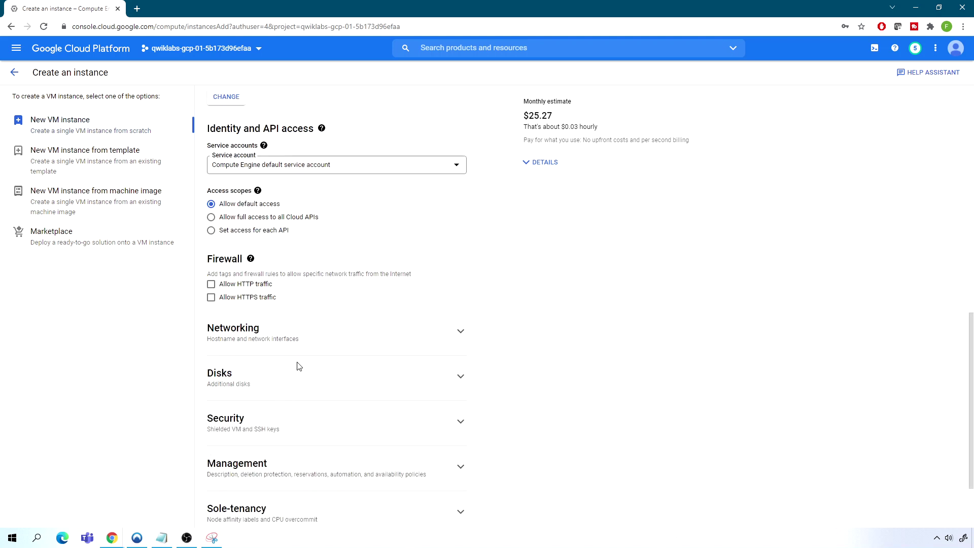
{"action": "scroll", "coordinate": [299, 366], "scroll_direction": "down", "scroll_amount": 1}
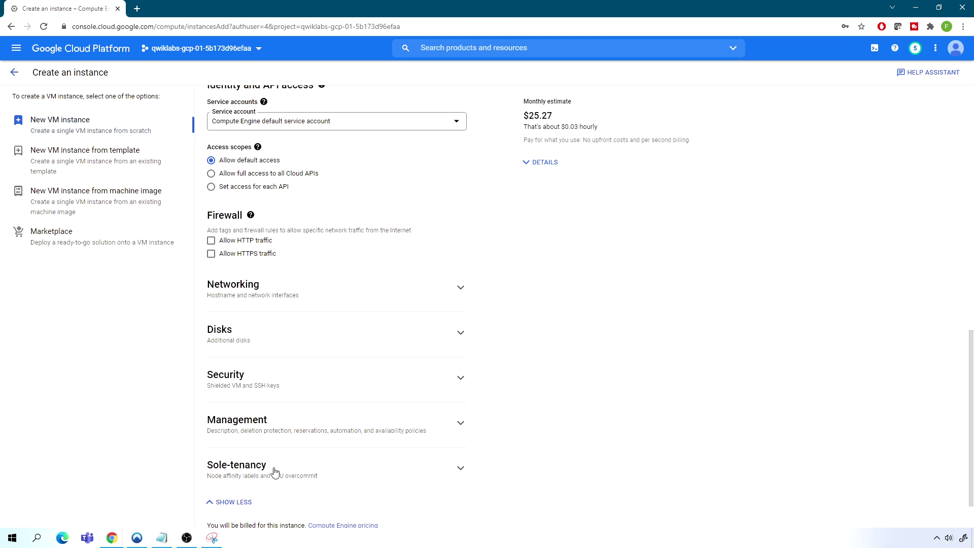
Expand Networking to view the default network interface (10.128.0.0/20)
{"action": "left_click", "coordinate": [251, 291]}
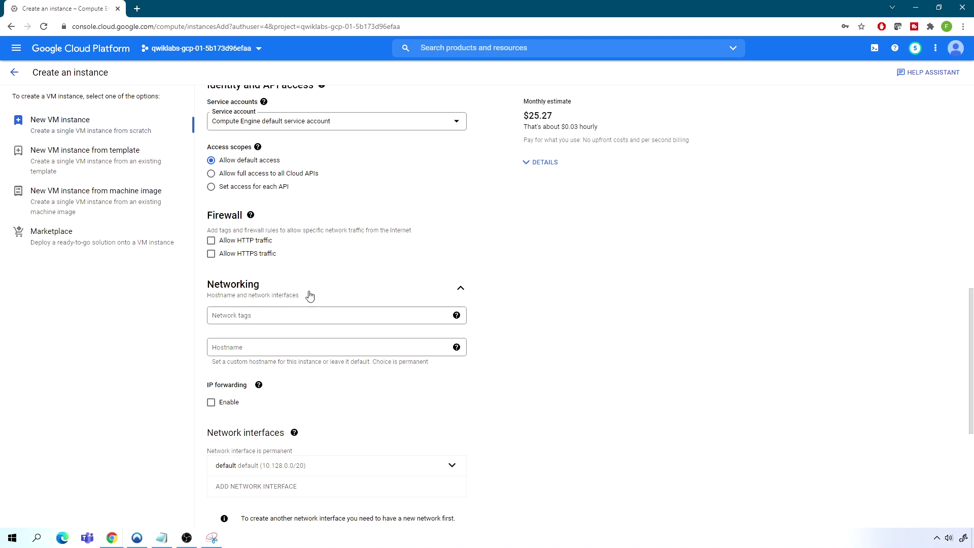
{"action": "scroll", "coordinate": [328, 288], "scroll_direction": "down", "scroll_amount": 3}
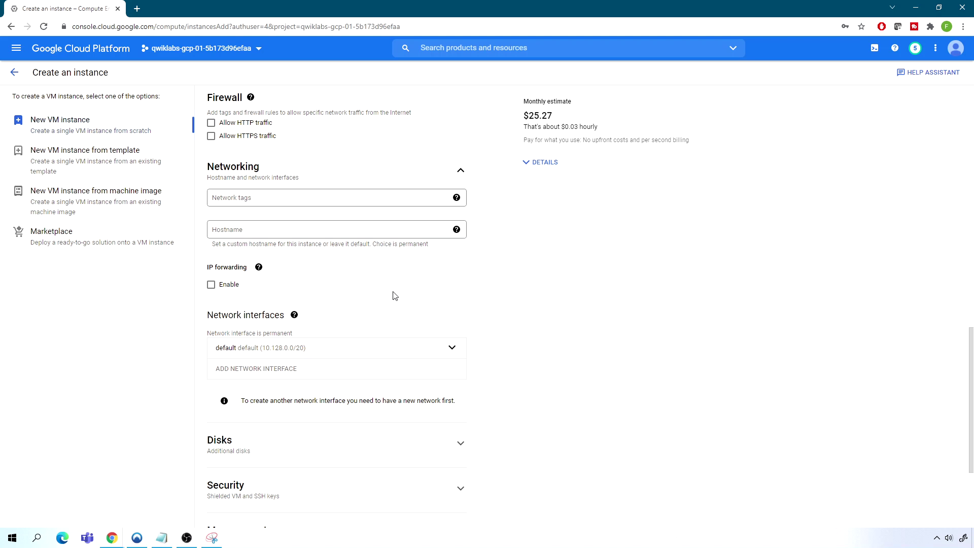
{"action": "scroll", "coordinate": [395, 296], "scroll_direction": "down", "scroll_amount": 1}
{"action": "scroll", "coordinate": [395, 295], "scroll_direction": "up", "scroll_amount": 3}
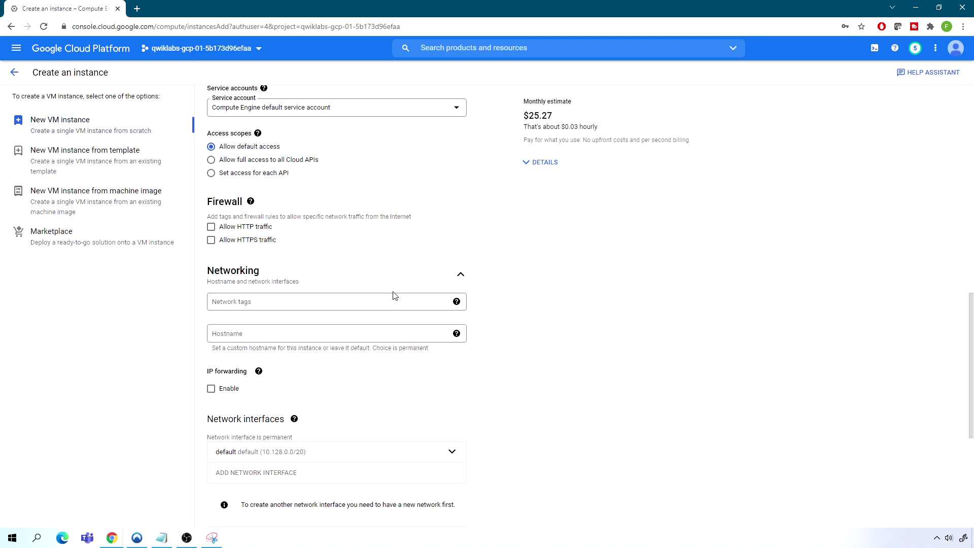
{"action": "scroll", "coordinate": [395, 296], "scroll_direction": "down", "scroll_amount": 2}
{"action": "mouse_move", "coordinate": [294, 327]}
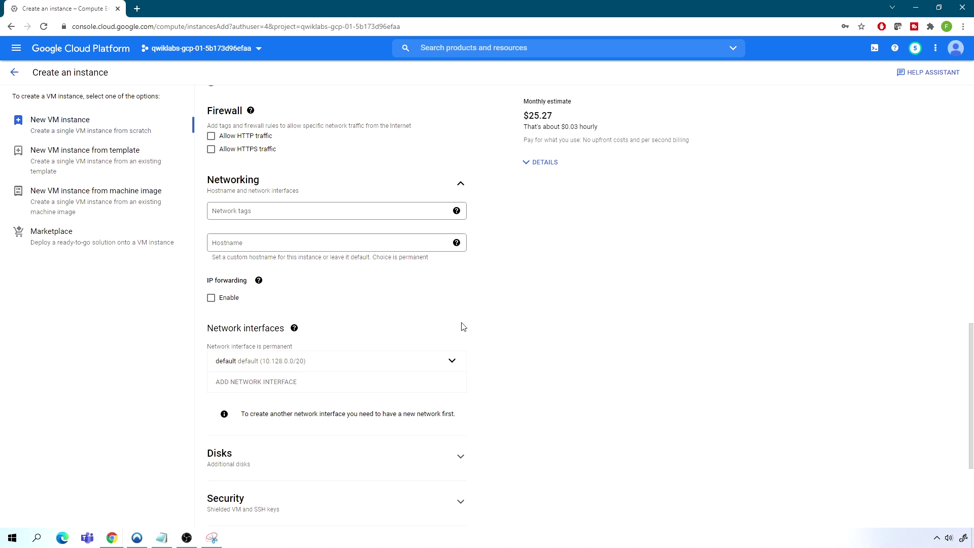
Set the default interface's External IP to None, keeping the default network and subnetwork
{"action": "left_click", "coordinate": [453, 361]}
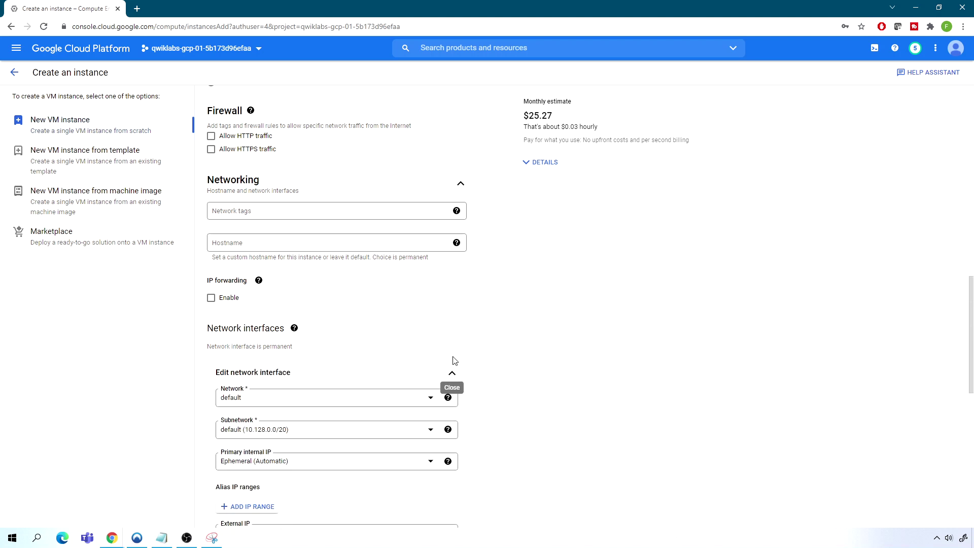
{"action": "scroll", "coordinate": [431, 337], "scroll_direction": "down", "scroll_amount": 2}
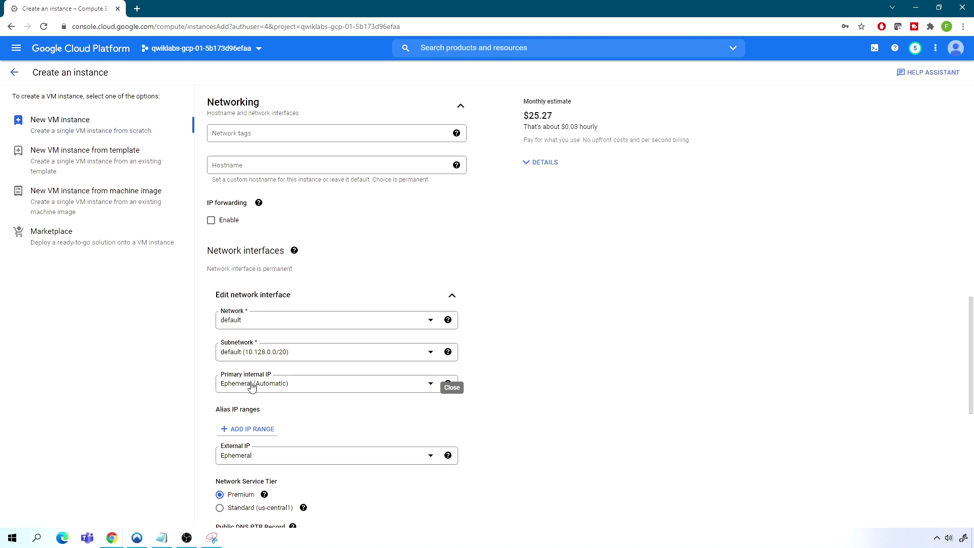
{"action": "left_click", "coordinate": [259, 458]}
{"action": "left_click", "coordinate": [244, 409]}
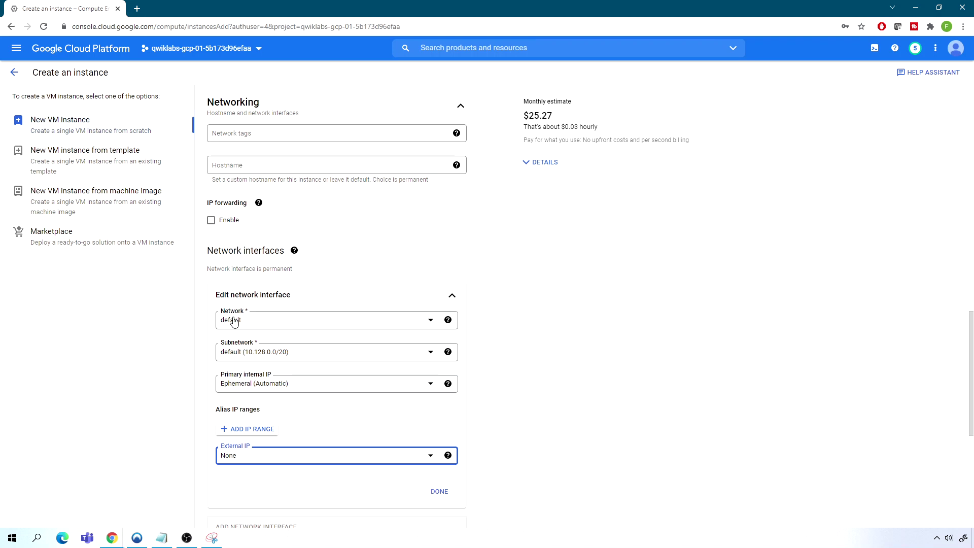
{"action": "left_click", "coordinate": [256, 320]}
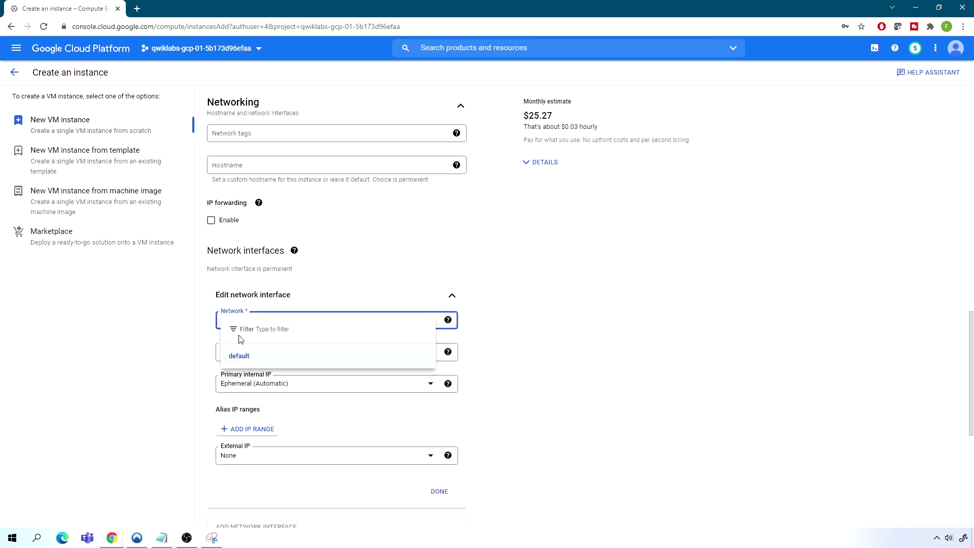
{"action": "left_click", "coordinate": [233, 356]}
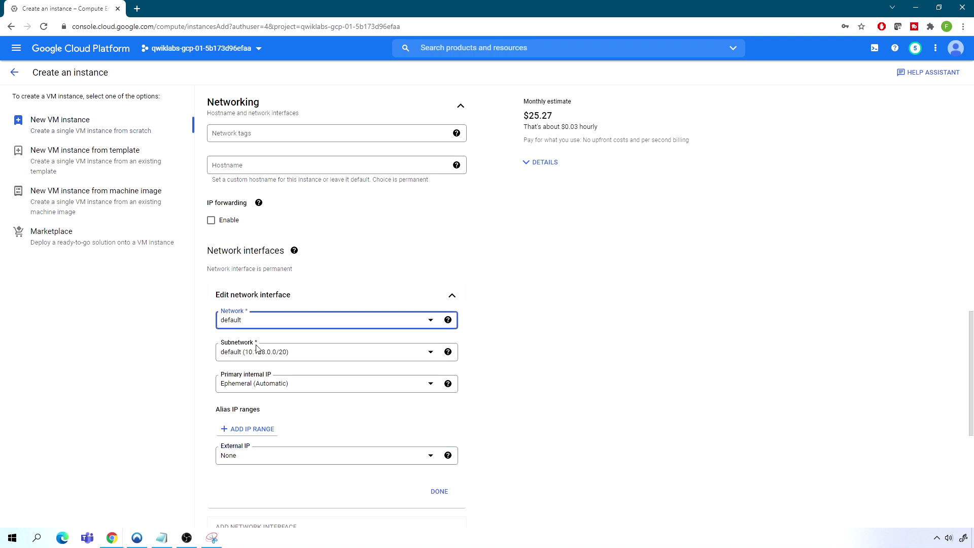
{"action": "left_click", "coordinate": [262, 353]}
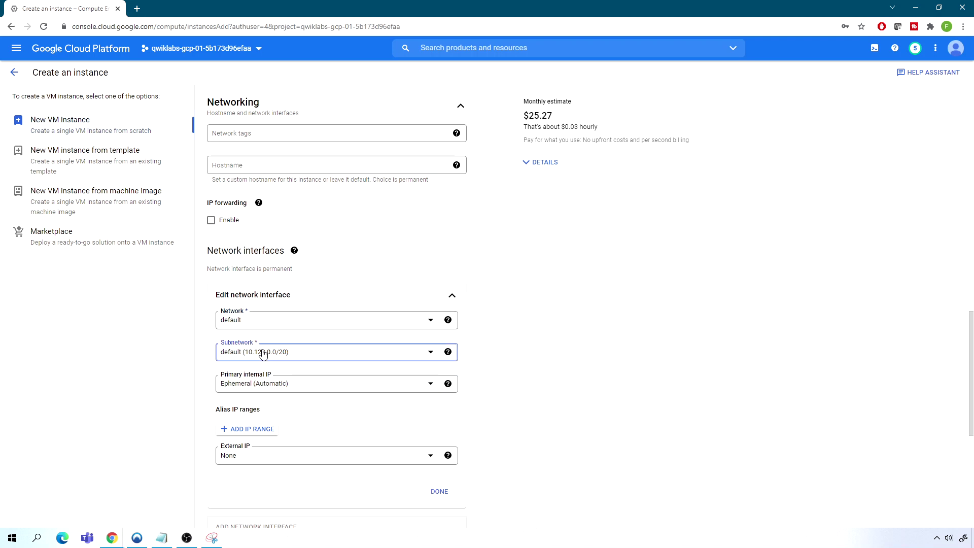
{"action": "left_click", "coordinate": [273, 388]}
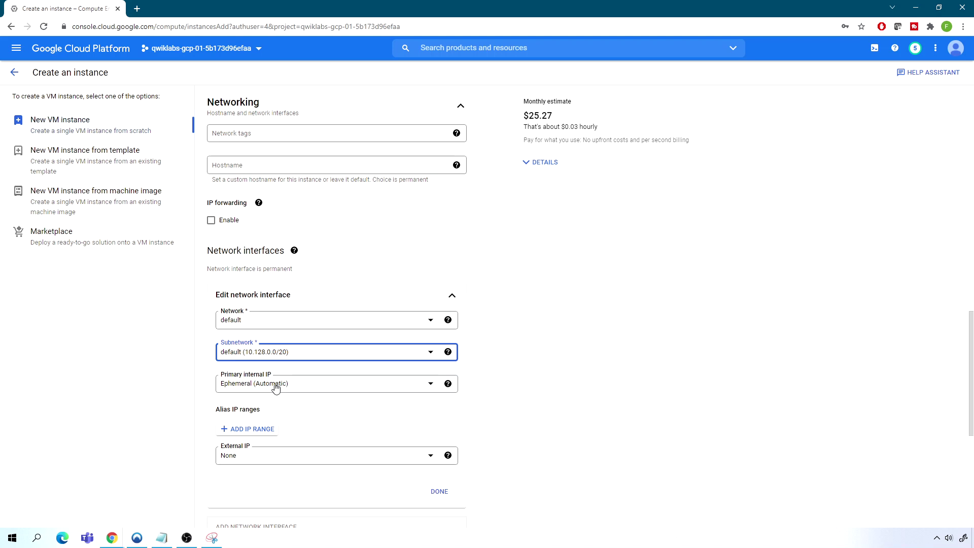
Expand Disks and Security, showing vTPM and Integrity Monitoring on, Secure Boot off
{"action": "scroll", "coordinate": [308, 409], "scroll_direction": "down", "scroll_amount": 1}
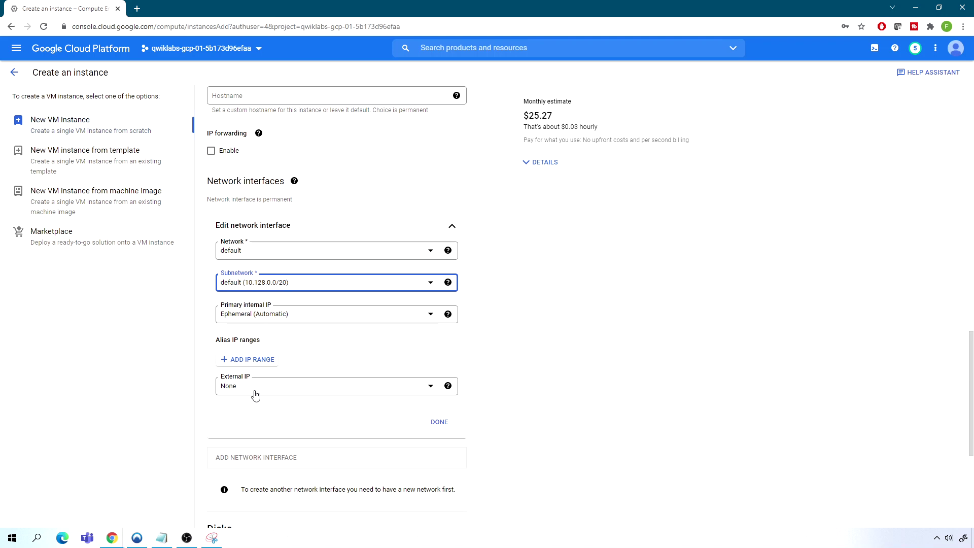
{"action": "scroll", "coordinate": [253, 393], "scroll_direction": "down", "scroll_amount": 4}
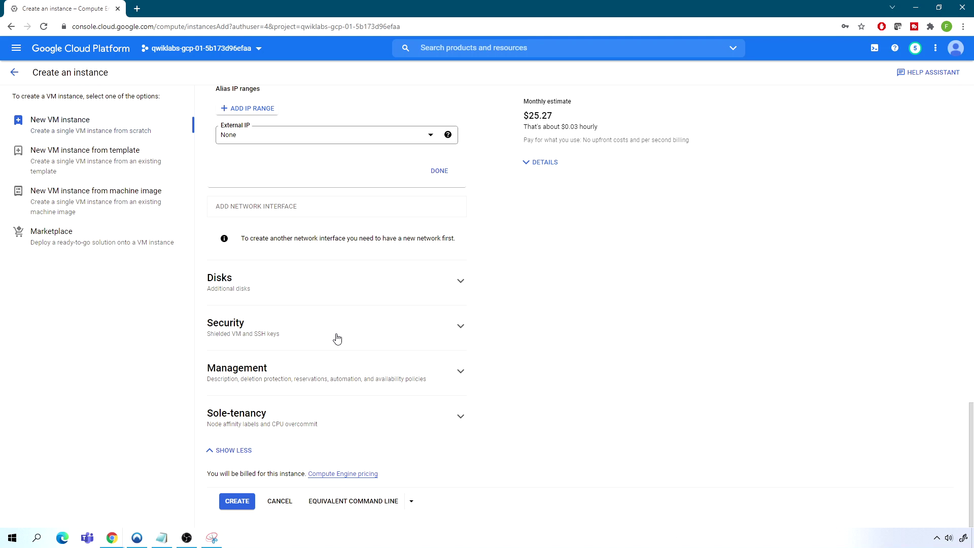
{"action": "left_click", "coordinate": [229, 289]}
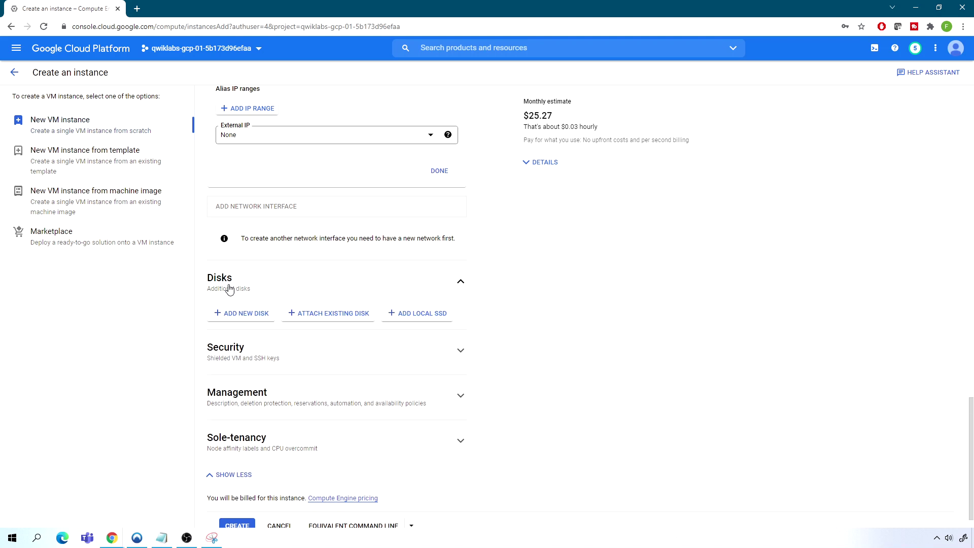
{"action": "left_click", "coordinate": [240, 353]}
Leave Preemptibility Off (Recommended) after briefly trying On, then create demovm1
{"action": "scroll", "coordinate": [282, 357], "scroll_direction": "down", "scroll_amount": 3}
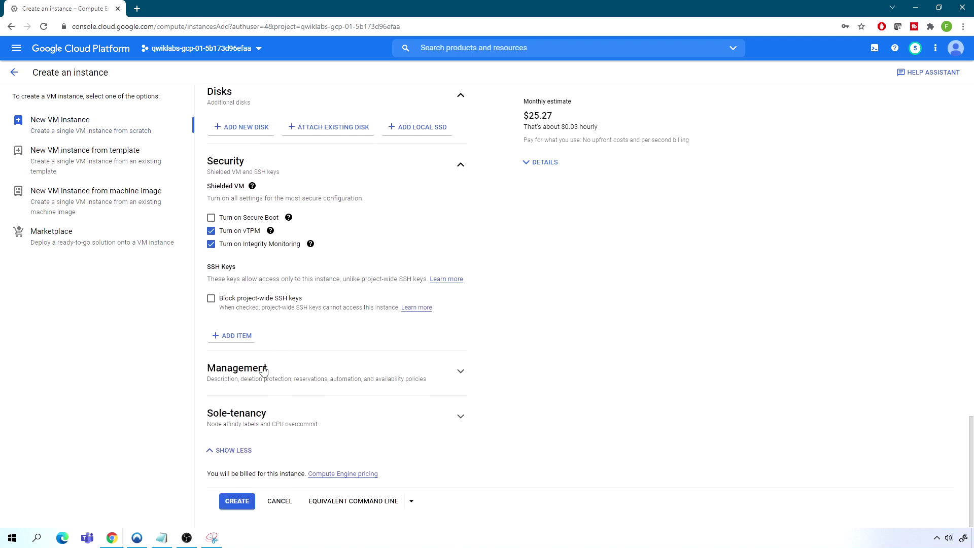
{"action": "left_click", "coordinate": [262, 371]}
{"action": "scroll", "coordinate": [308, 380], "scroll_direction": "down", "scroll_amount": 2}
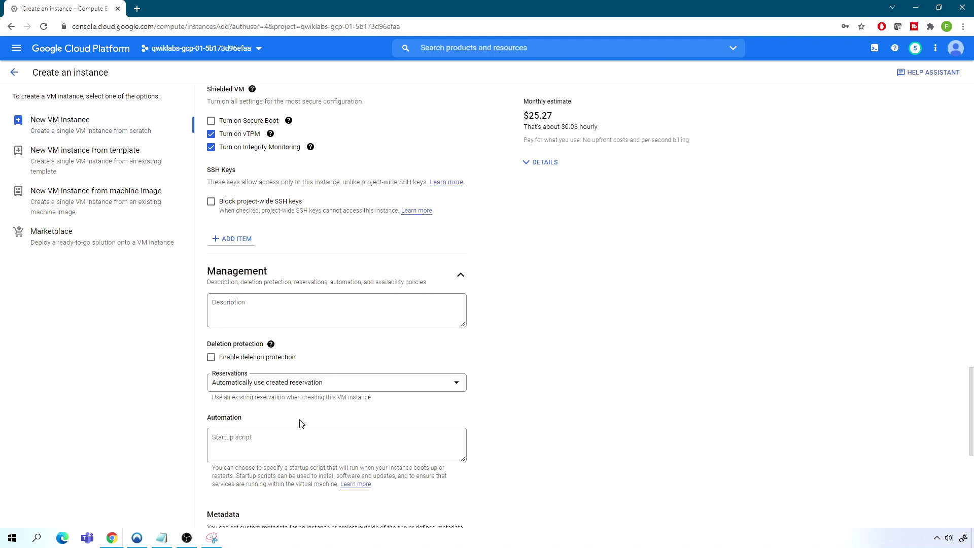
{"action": "scroll", "coordinate": [294, 404], "scroll_direction": "down", "scroll_amount": 2}
{"action": "scroll", "coordinate": [297, 346], "scroll_direction": "down", "scroll_amount": 2}
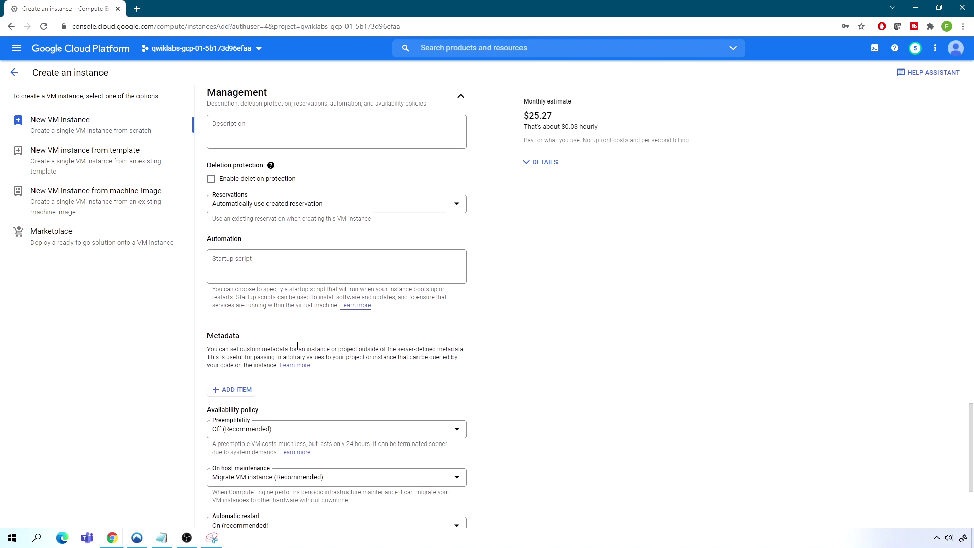
{"action": "scroll", "coordinate": [297, 346], "scroll_direction": "down", "scroll_amount": 3}
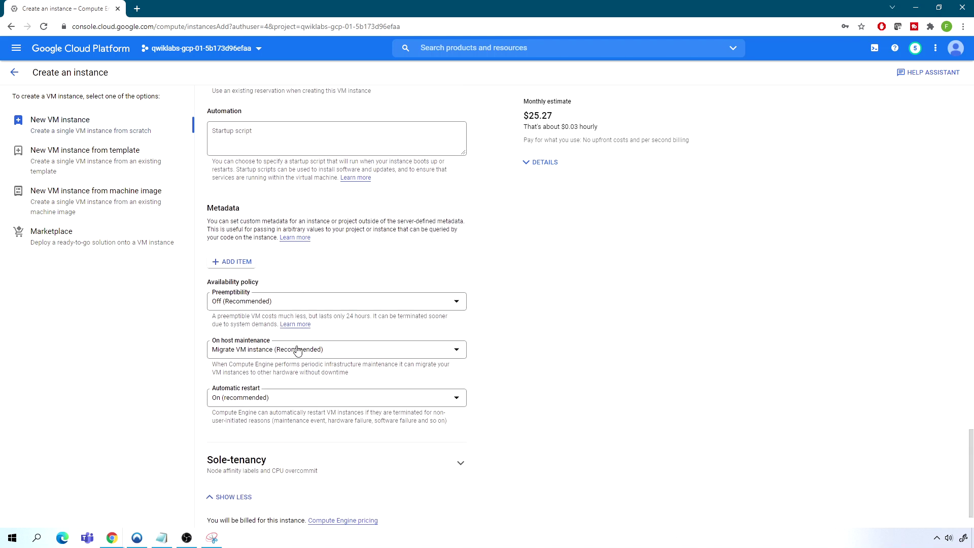
{"action": "left_click", "coordinate": [236, 304]}
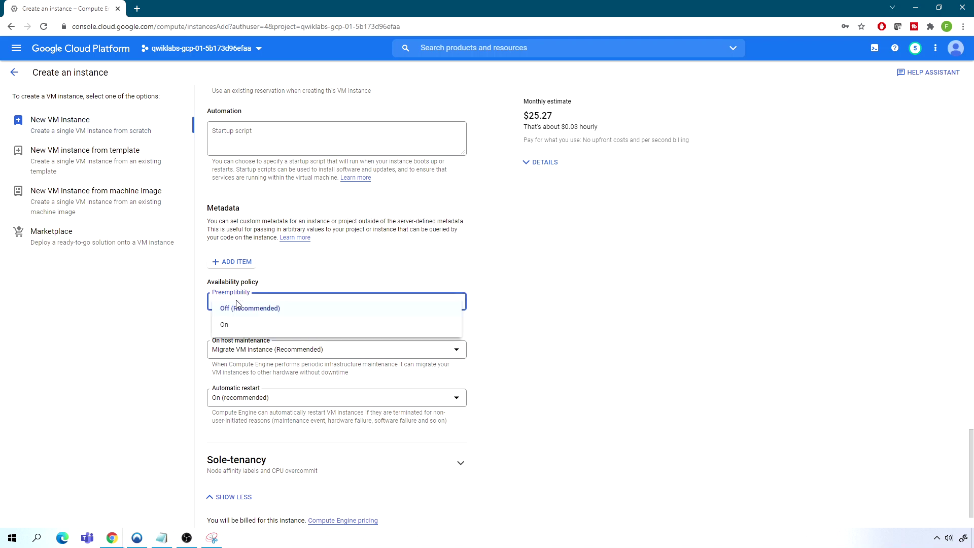
{"action": "left_click", "coordinate": [228, 326]}
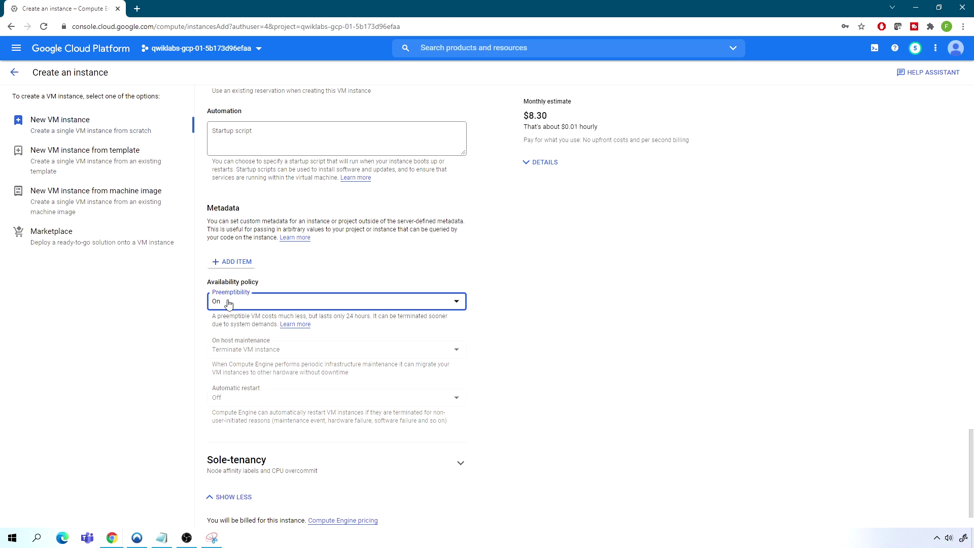
{"action": "left_click", "coordinate": [221, 303]}
{"action": "left_click", "coordinate": [229, 309]}
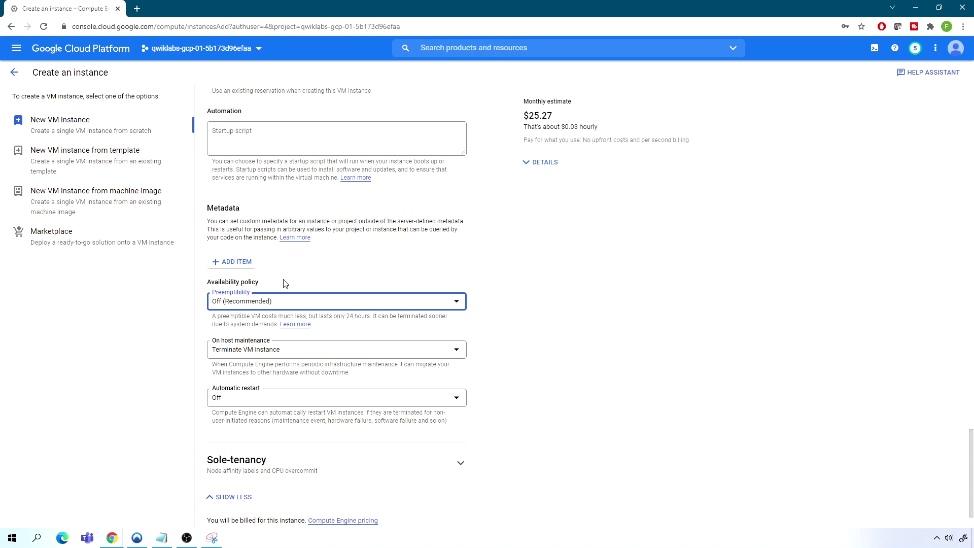
{"action": "scroll", "coordinate": [284, 282], "scroll_direction": "down", "scroll_amount": 1}
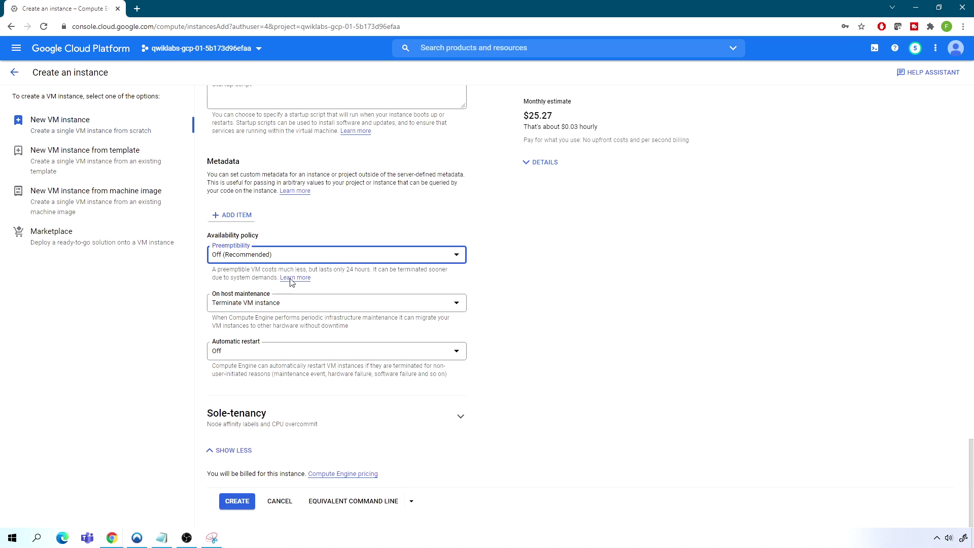
{"action": "left_click", "coordinate": [237, 502]}
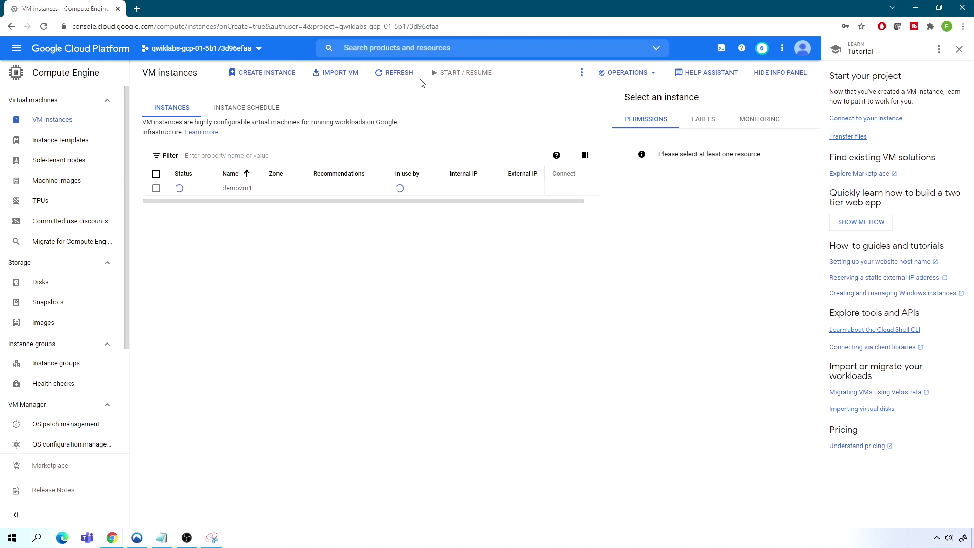
Refresh the list until demovm1 runs in us-central1-c with internal IP 10.128.0.2
{"action": "left_click", "coordinate": [398, 75]}
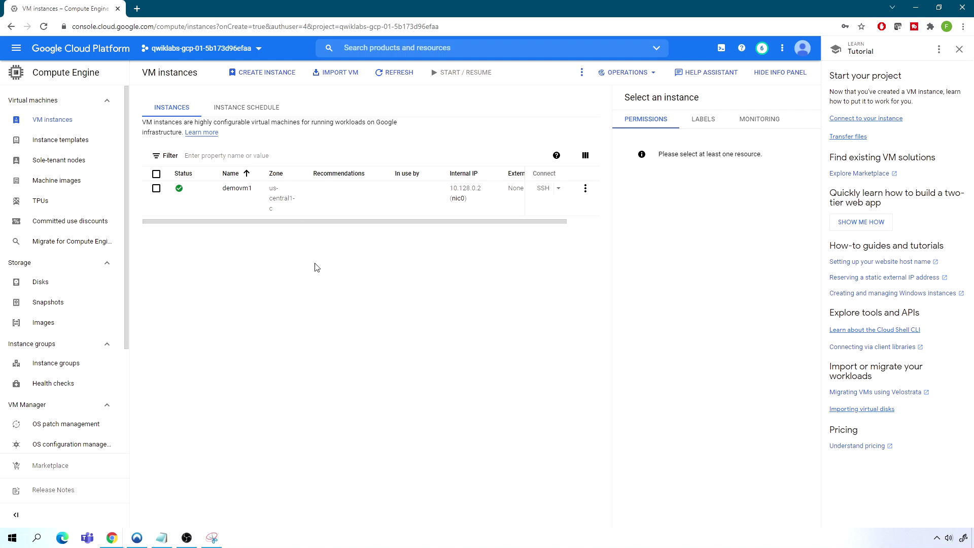
Review demovm1's details page and machine configuration, then switch it into edit mode
{"action": "left_click", "coordinate": [234, 190]}
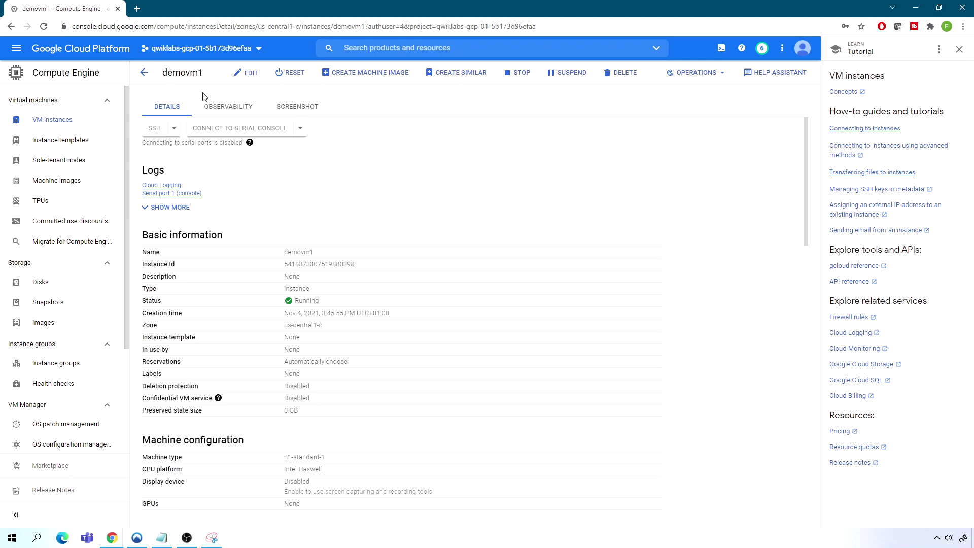
{"action": "scroll", "coordinate": [216, 359], "scroll_direction": "down", "scroll_amount": 3}
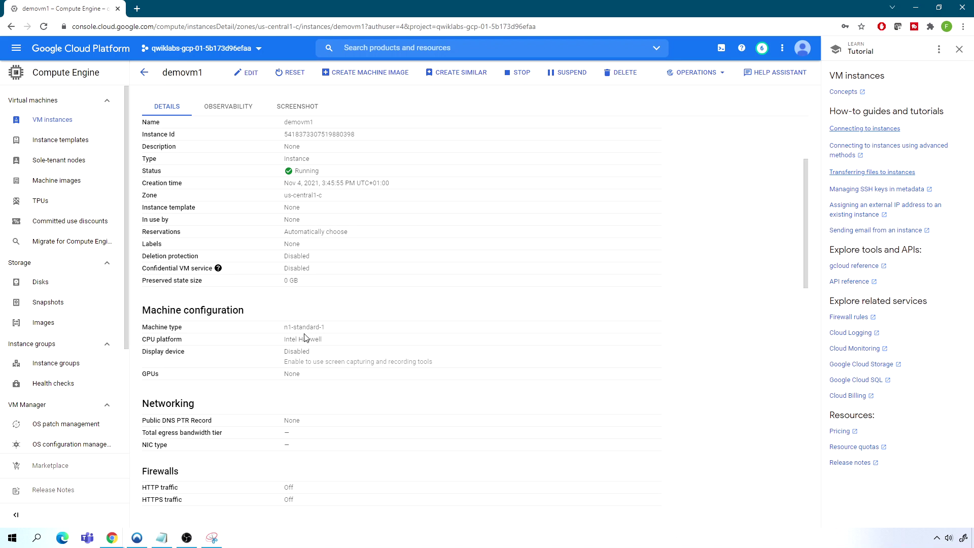
{"action": "scroll", "coordinate": [320, 303], "scroll_direction": "up", "scroll_amount": 3}
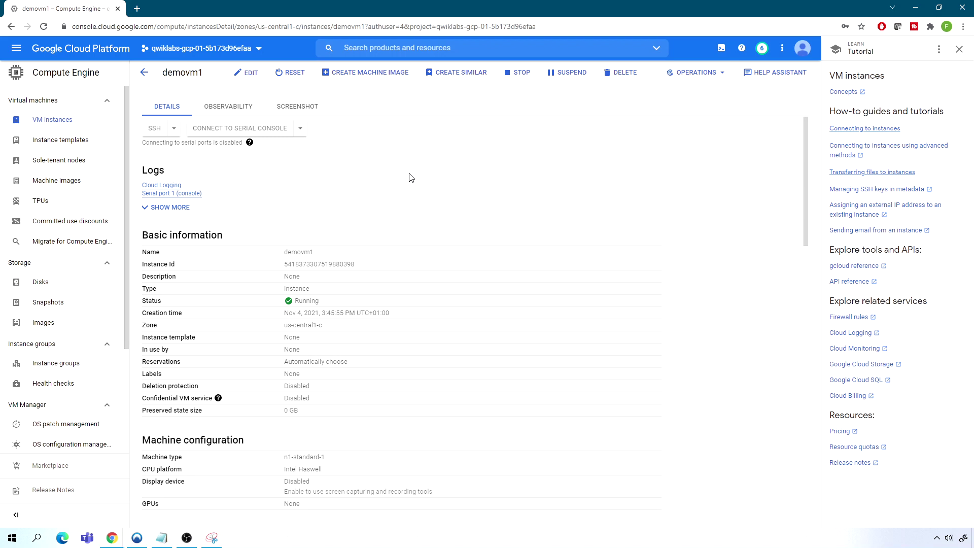
{"action": "left_click", "coordinate": [242, 75]}
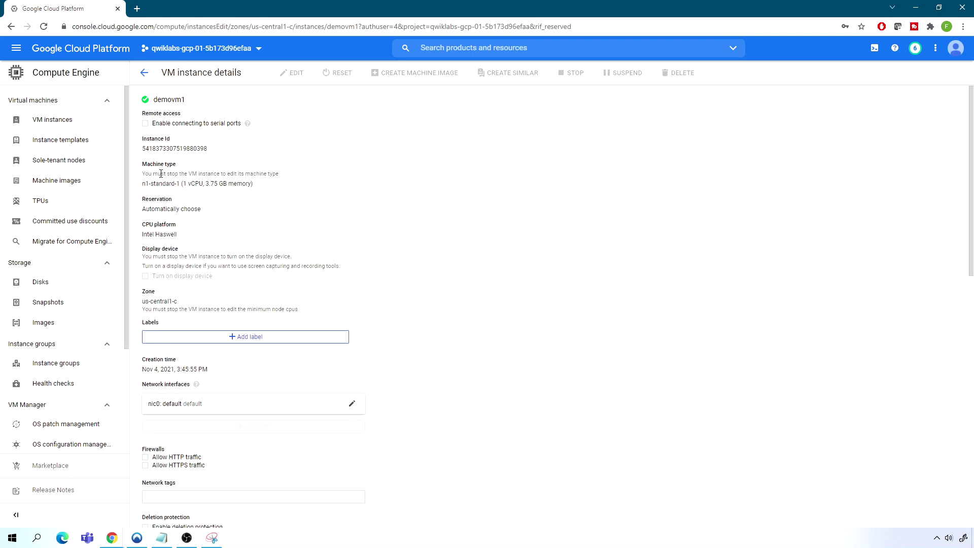
Check the note that the n1-standard-1 machine type can only change when demovm1 is stopped
{"action": "left_click_drag", "start_coordinate": [161, 174], "coordinate": [222, 174]}
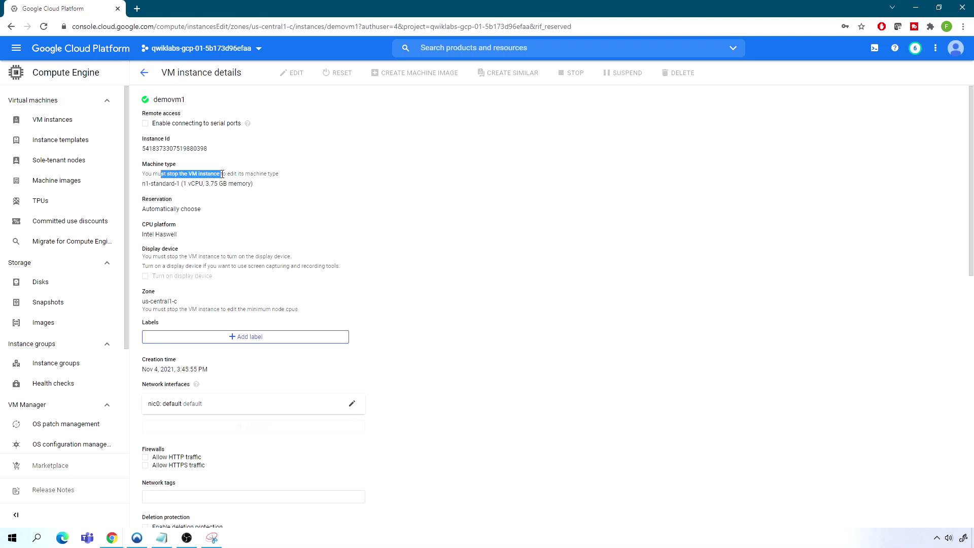
{"action": "left_click_drag", "start_coordinate": [156, 184], "coordinate": [234, 183]}
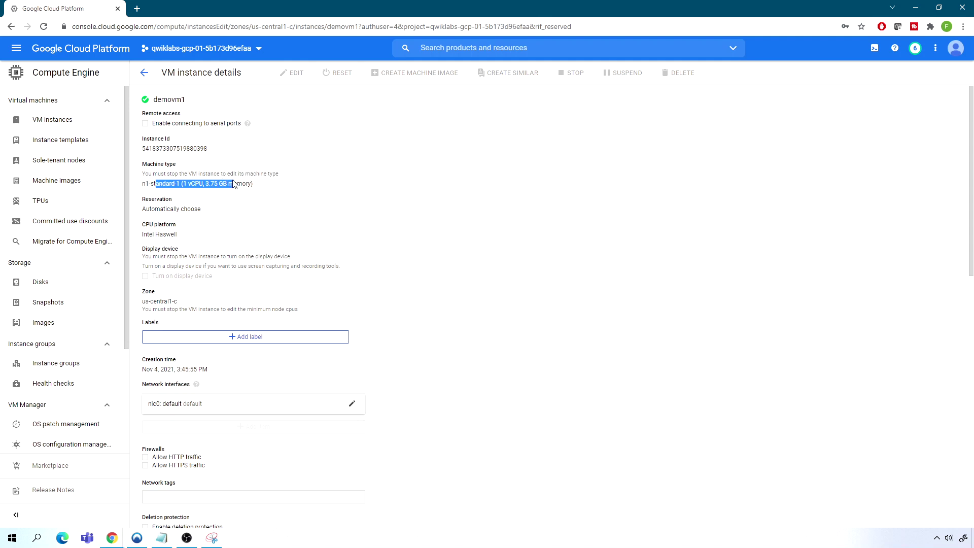
{"action": "left_click", "coordinate": [213, 174]}
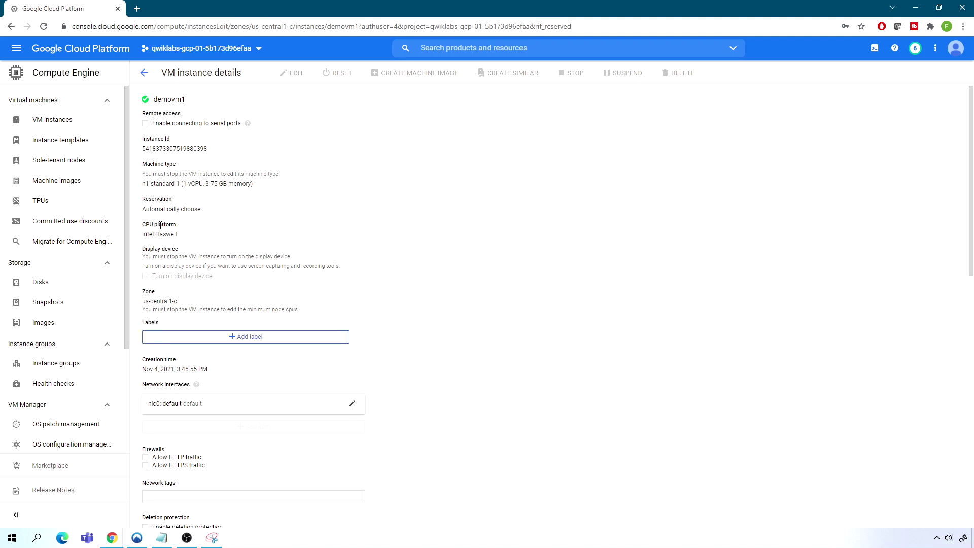
{"action": "scroll", "coordinate": [234, 188], "scroll_direction": "down", "scroll_amount": 3}
{"action": "scroll", "coordinate": [235, 188], "scroll_direction": "down", "scroll_amount": 4}
{"action": "scroll", "coordinate": [235, 189], "scroll_direction": "down", "scroll_amount": 4}
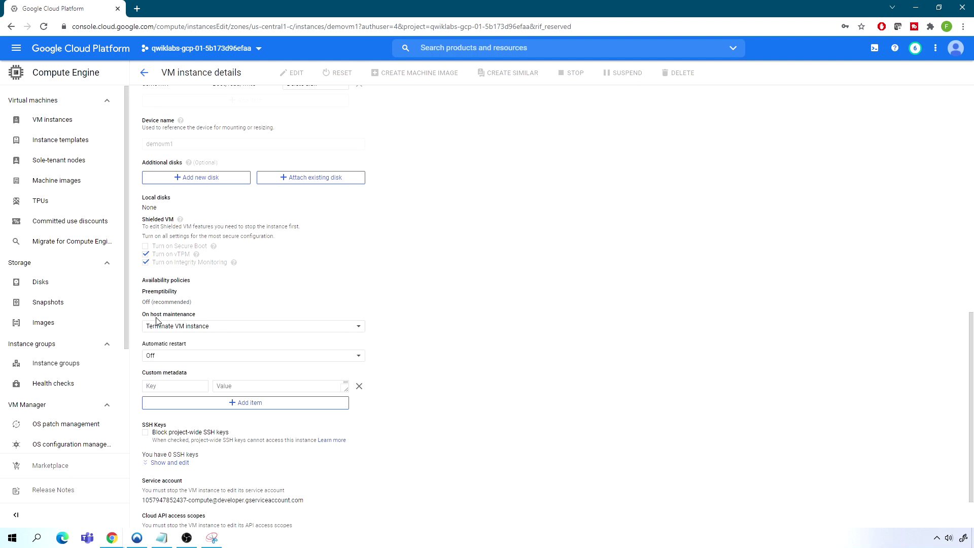
Set On host maintenance to Terminate VM instance, then cancel the edit form
{"action": "left_click", "coordinate": [168, 331]}
{"action": "left_click", "coordinate": [170, 330]}
{"action": "scroll", "coordinate": [325, 258], "scroll_direction": "up", "scroll_amount": 8}
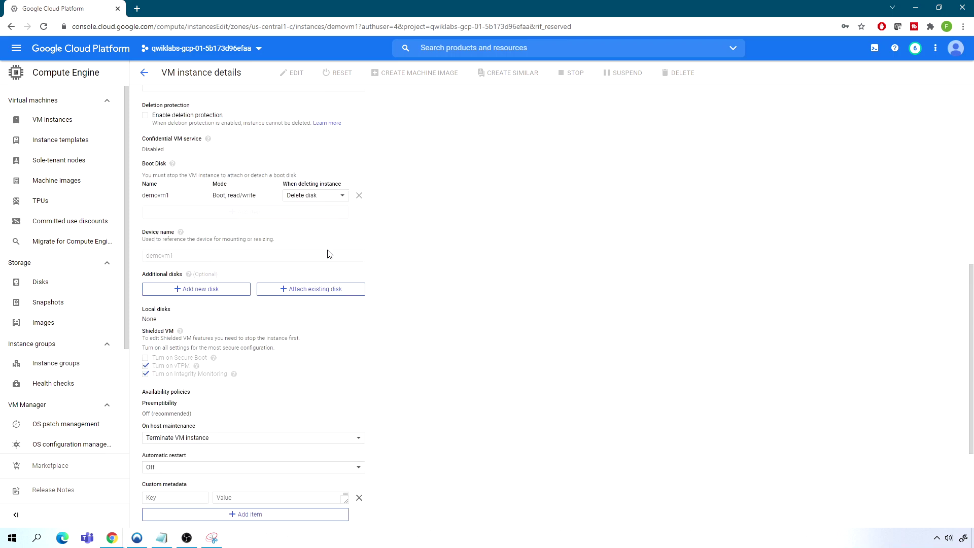
{"action": "scroll", "coordinate": [327, 256], "scroll_direction": "down", "scroll_amount": 10}
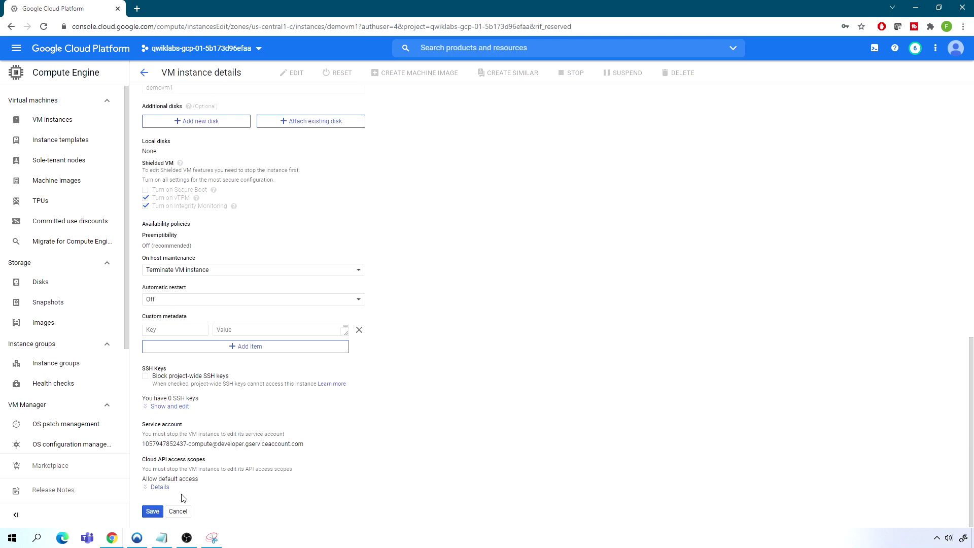
{"action": "left_click", "coordinate": [178, 513]}
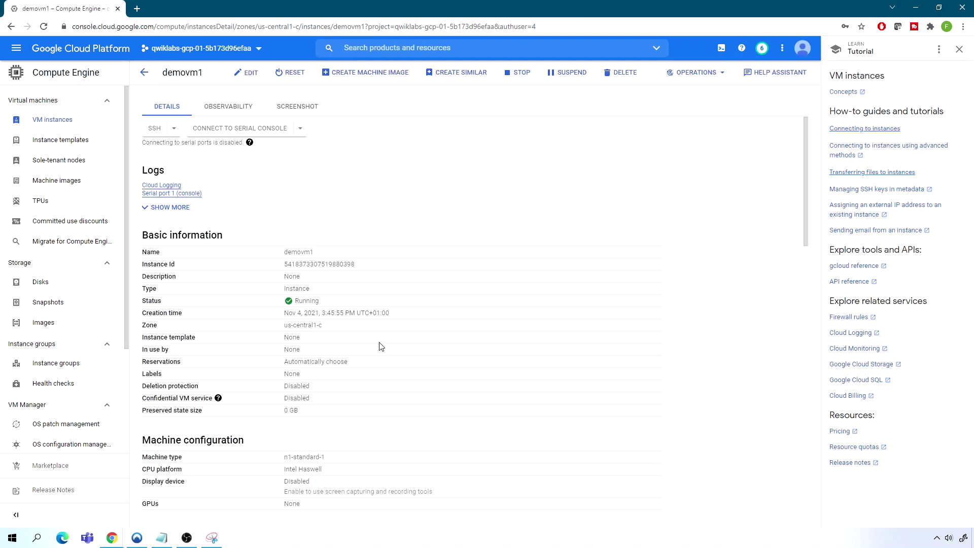
{"action": "left_click", "coordinate": [46, 122]}
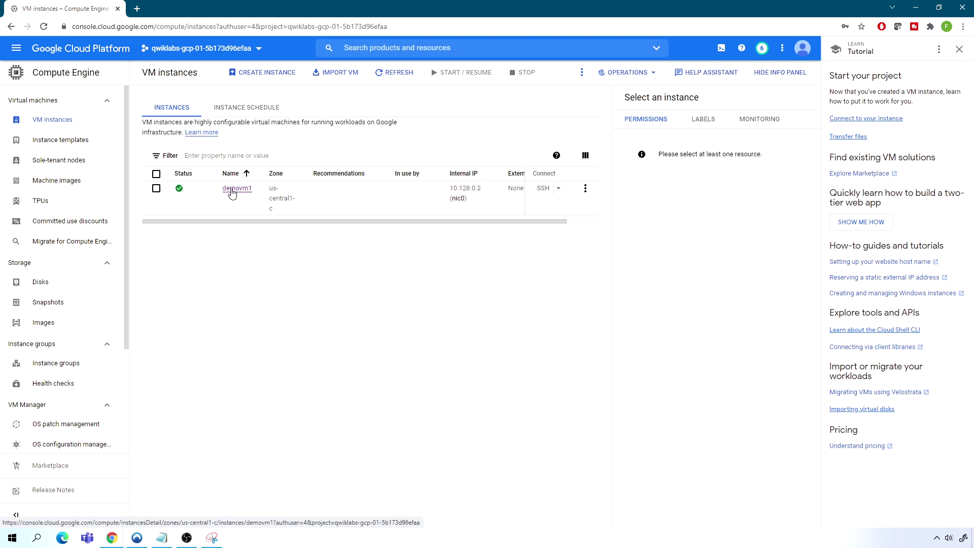
{"action": "left_click", "coordinate": [231, 190]}
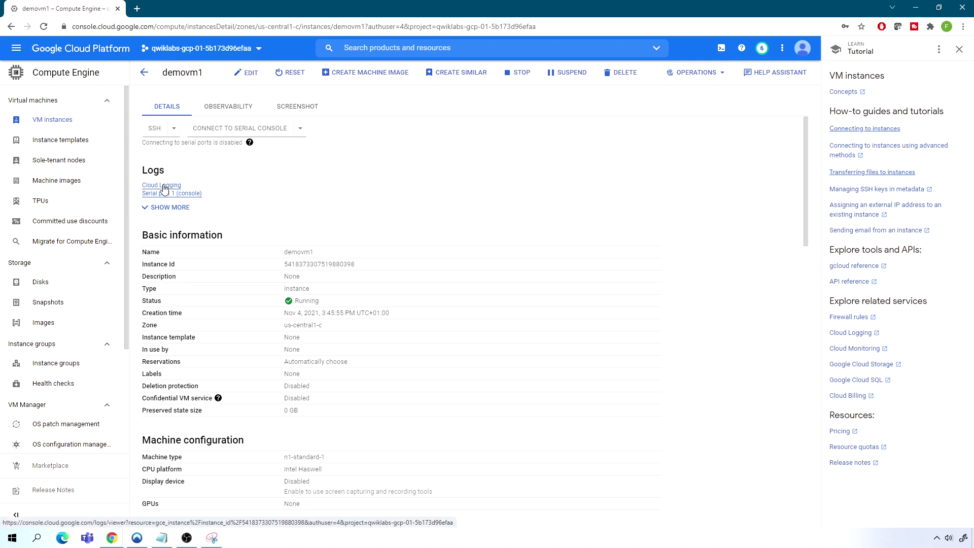
Open demovm1's Cloud Logging entries in Logs Explorer in a new tab and check the OPTIONS menu
{"action": "left_click", "coordinate": [162, 187]}
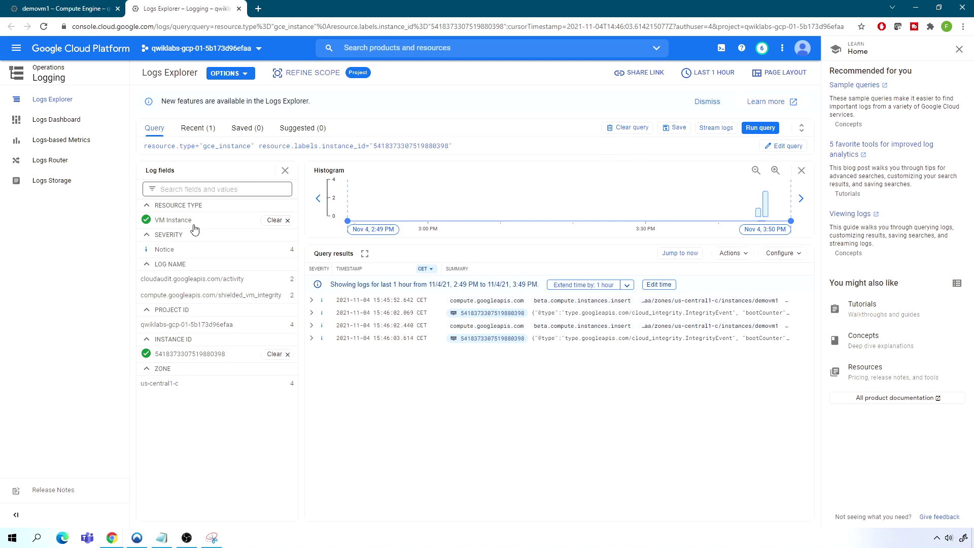
{"action": "left_click", "coordinate": [243, 75]}
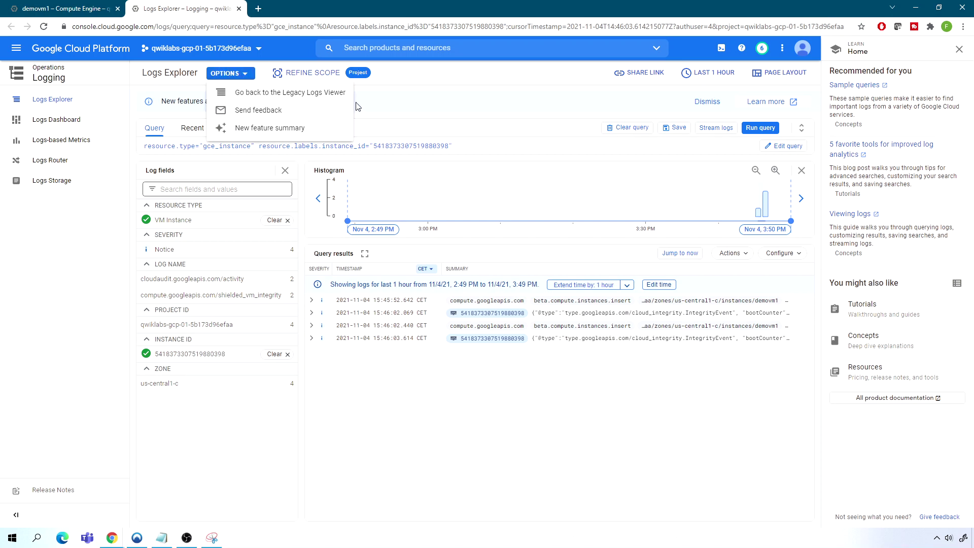
{"action": "left_click", "coordinate": [463, 83]}
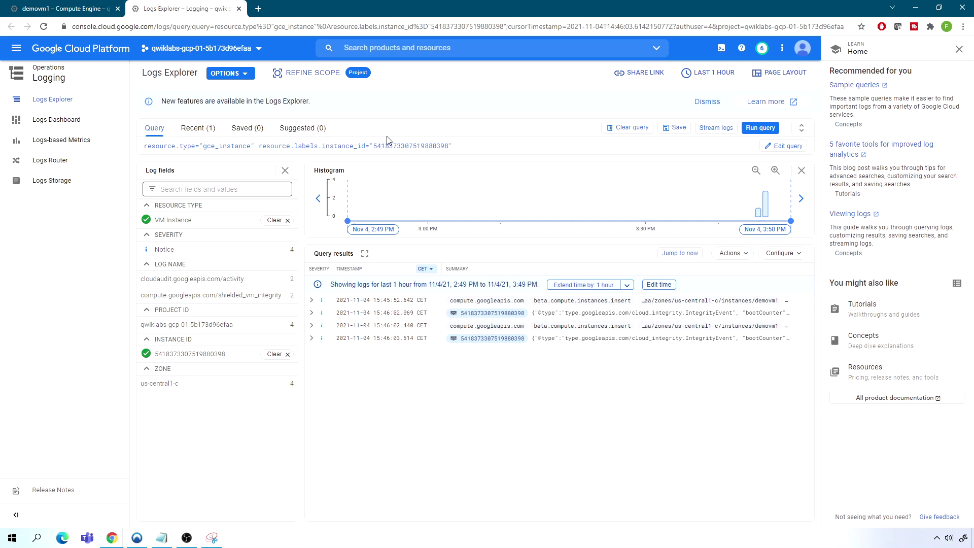
Reselect the current lab project and go to Compute Engine > VM instances
{"action": "left_click", "coordinate": [189, 50]}
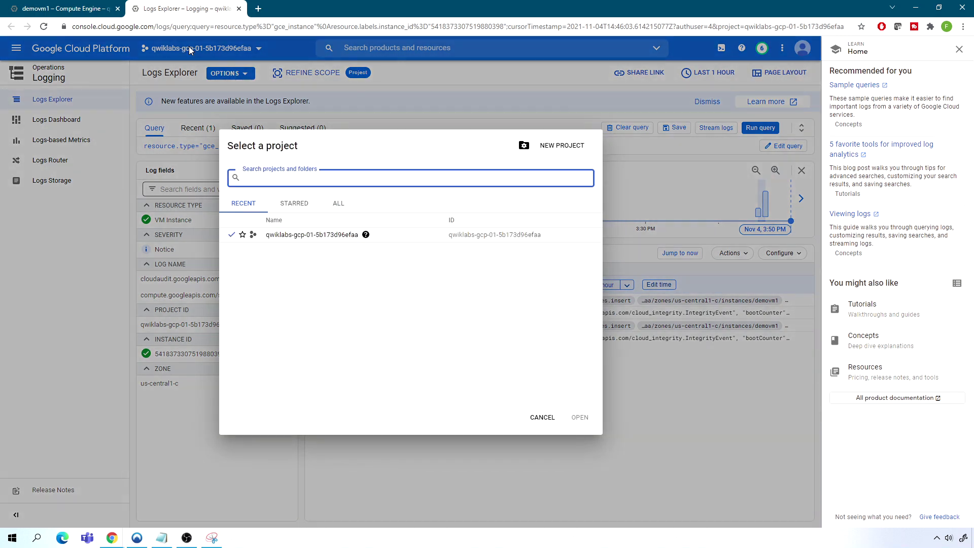
{"action": "left_click", "coordinate": [335, 240]}
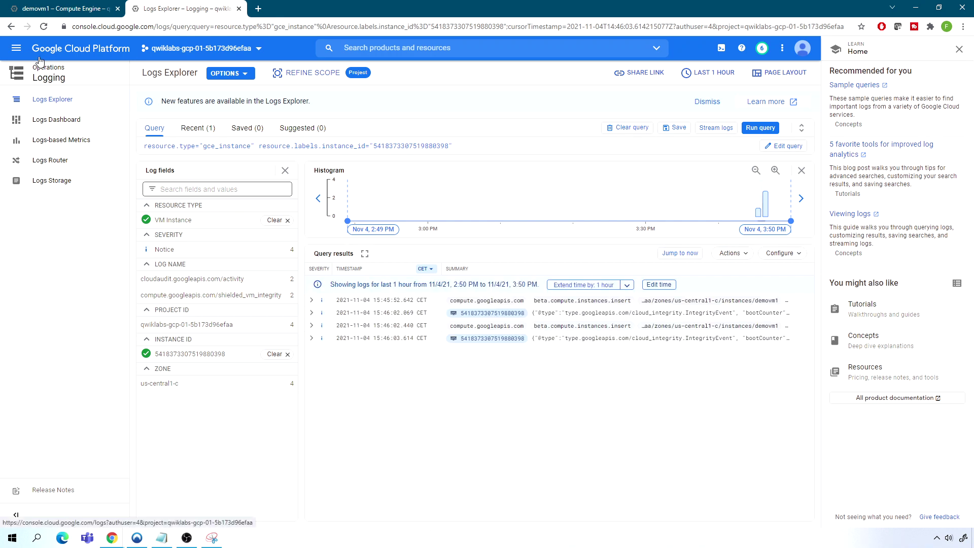
{"action": "left_click", "coordinate": [16, 49]}
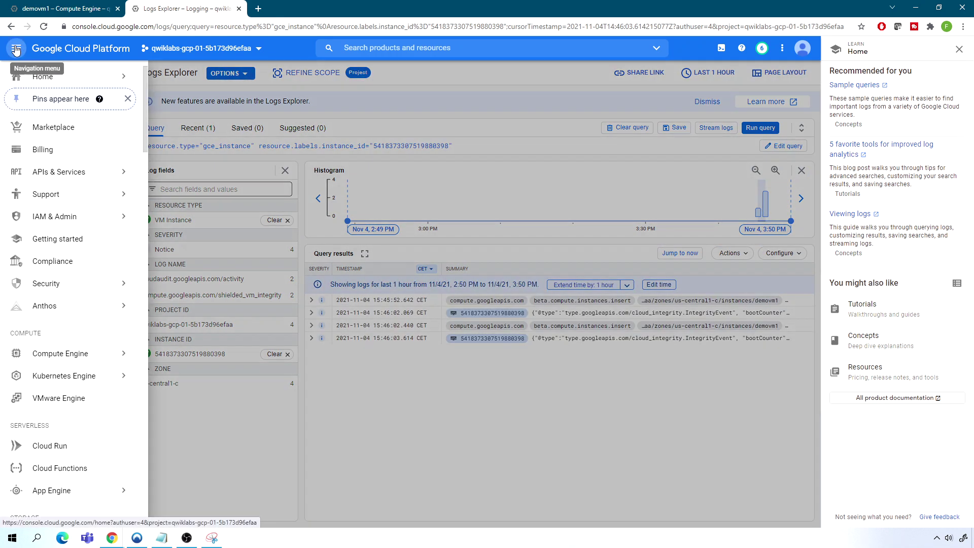
{"action": "left_click", "coordinate": [75, 355]}
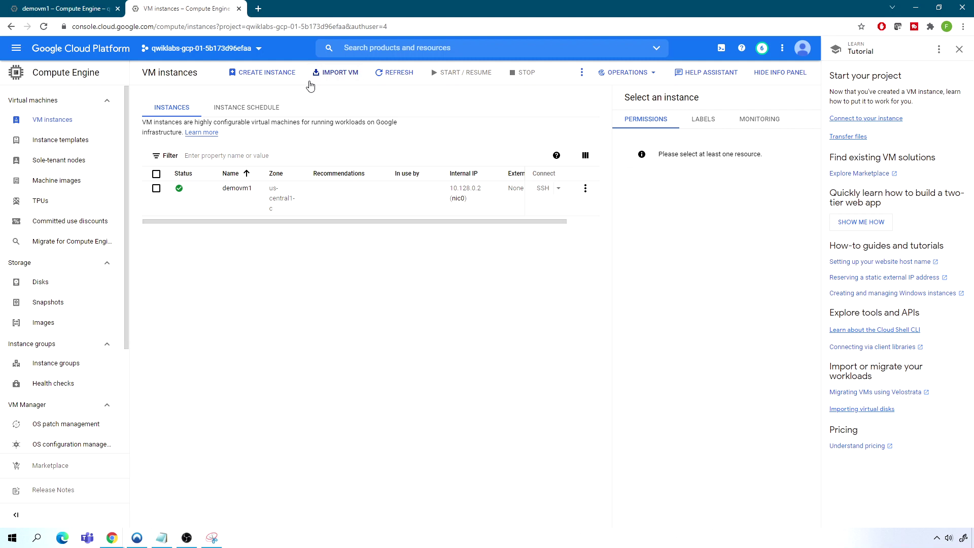
Start a new instance and rename it from instance-1 to vmwindows1
{"action": "left_click", "coordinate": [264, 73]}
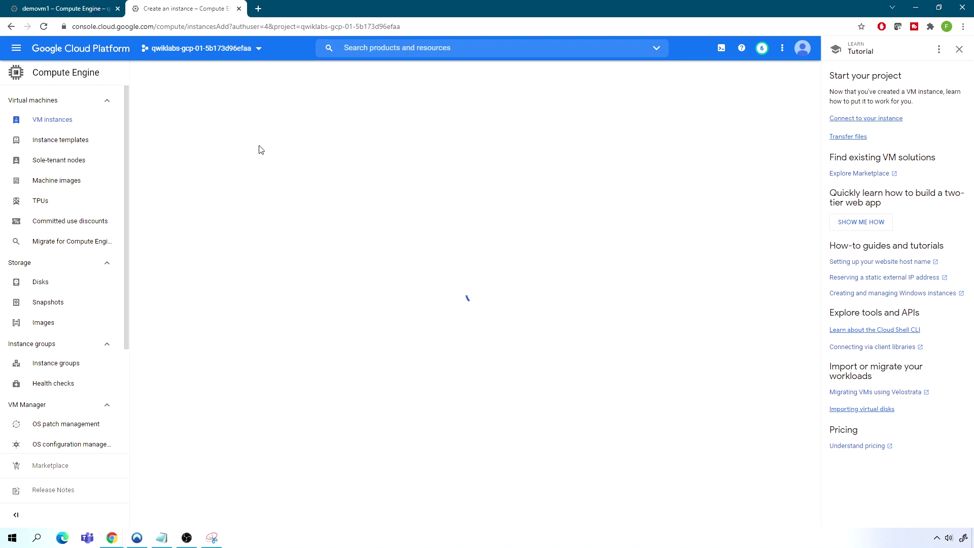
{"action": "left_click", "coordinate": [247, 109]}
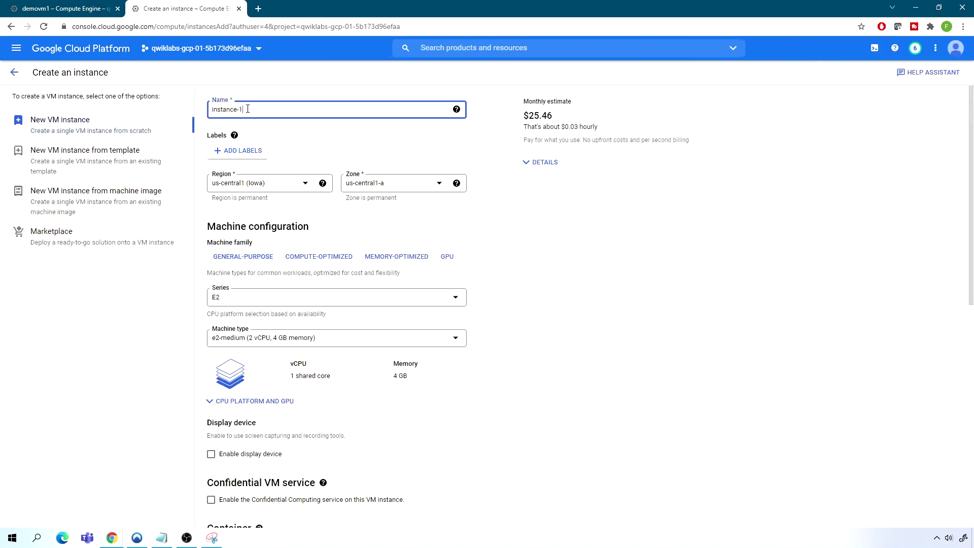
{"action": "left_click_drag", "start_coordinate": [248, 109], "coordinate": [201, 112]}
{"action": "type", "text": "vmwindows1"}
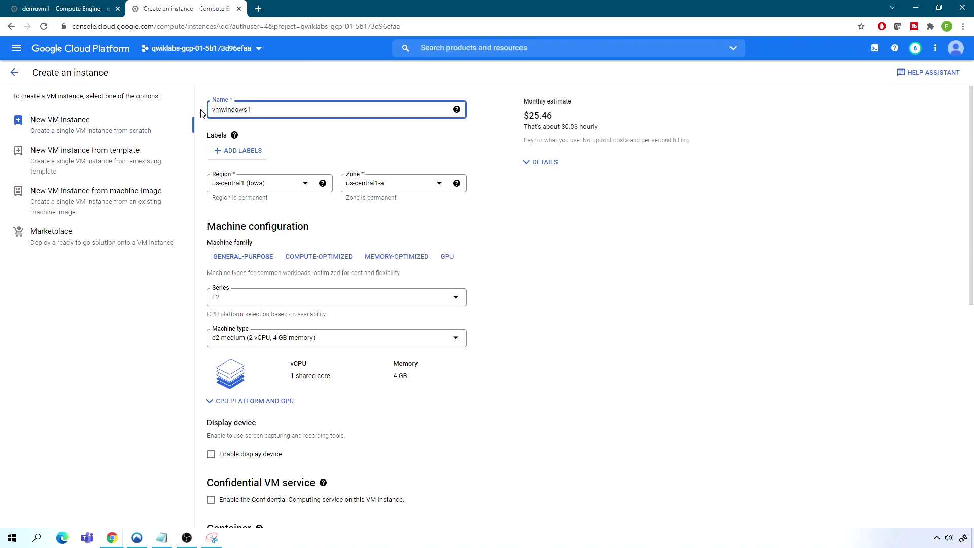
Set region europe-west2 (London), zone europe-west2-a and the N1 machine series
{"action": "left_click", "coordinate": [305, 185]}
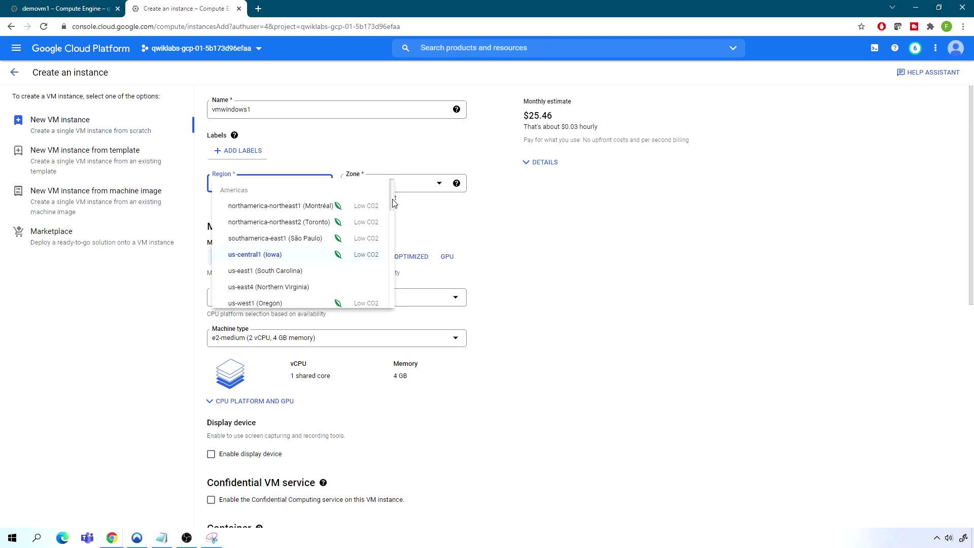
{"action": "left_click_drag", "start_coordinate": [394, 203], "coordinate": [394, 244]}
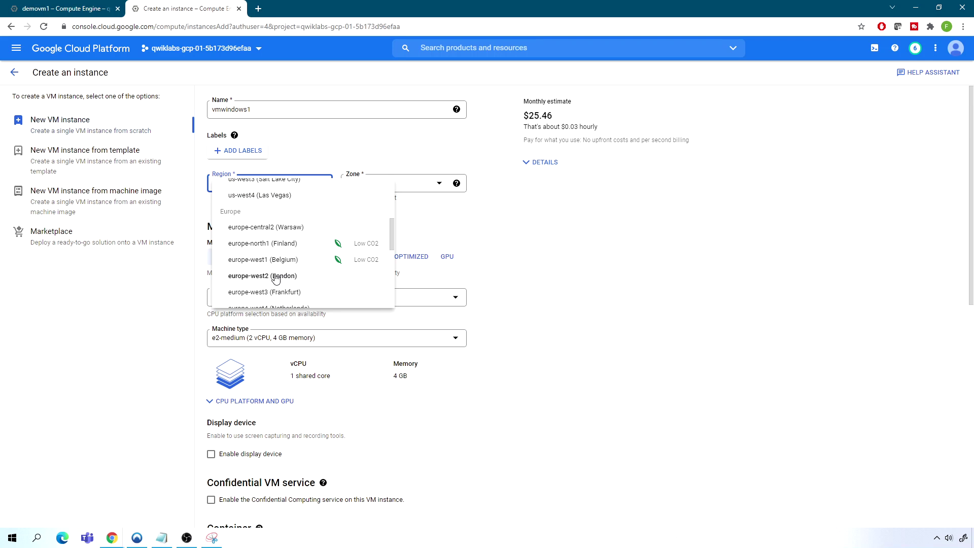
{"action": "left_click", "coordinate": [274, 278]}
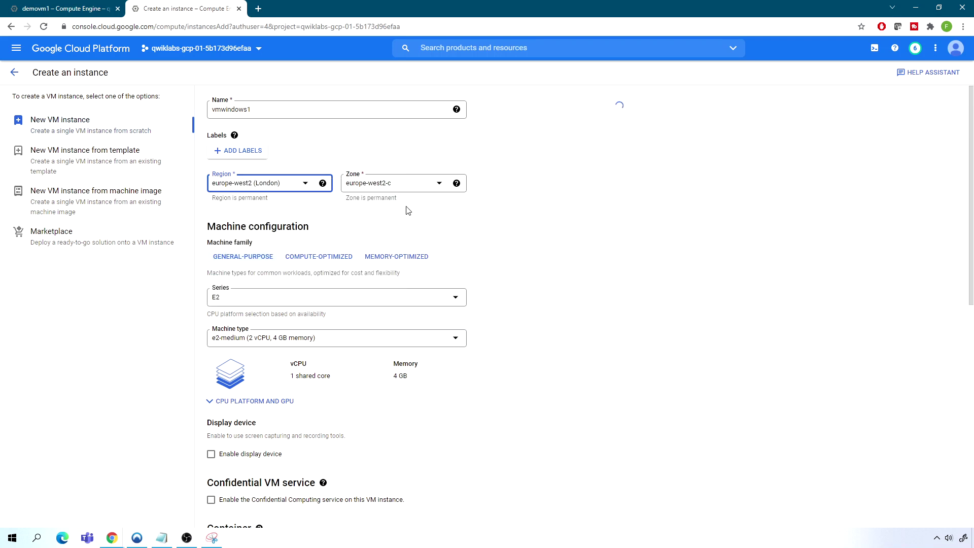
{"action": "left_click", "coordinate": [401, 184]}
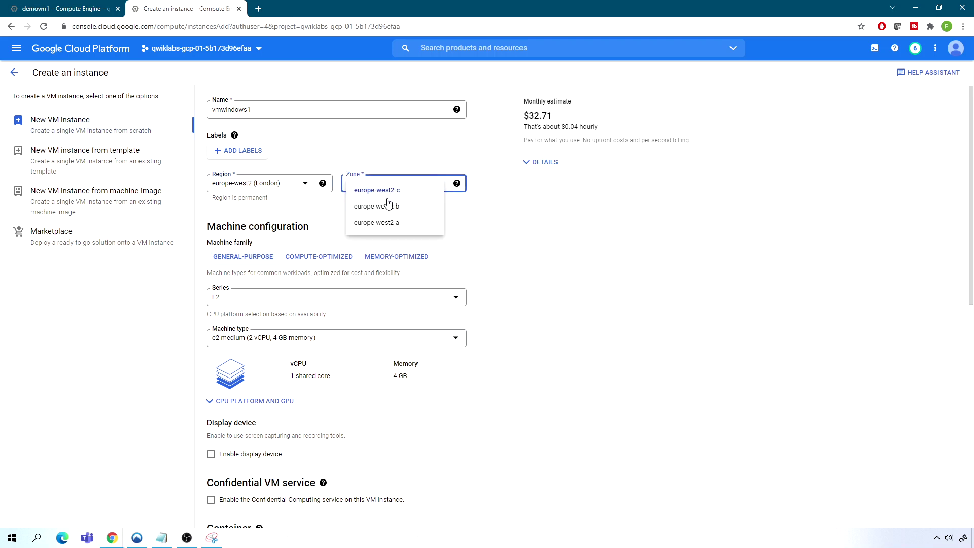
{"action": "left_click", "coordinate": [381, 223]}
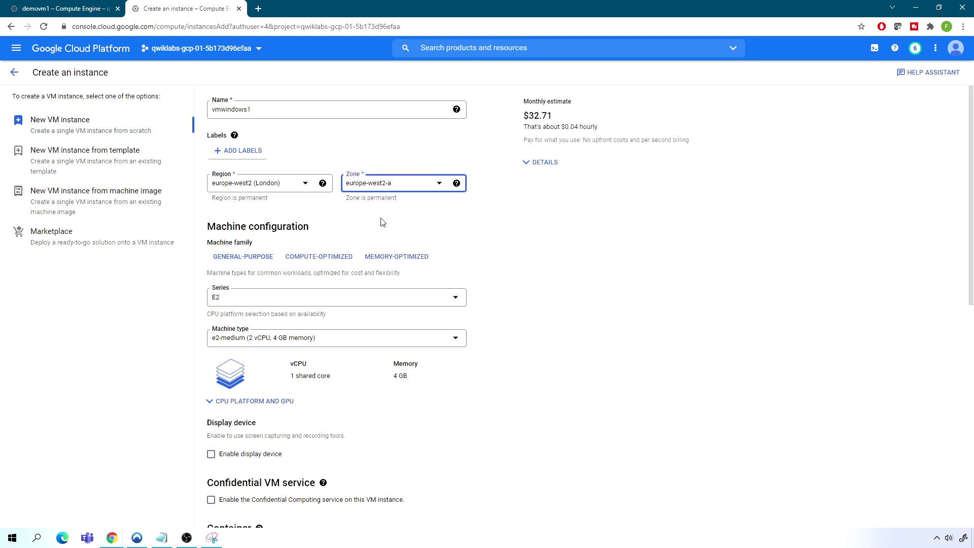
{"action": "left_click", "coordinate": [247, 299]}
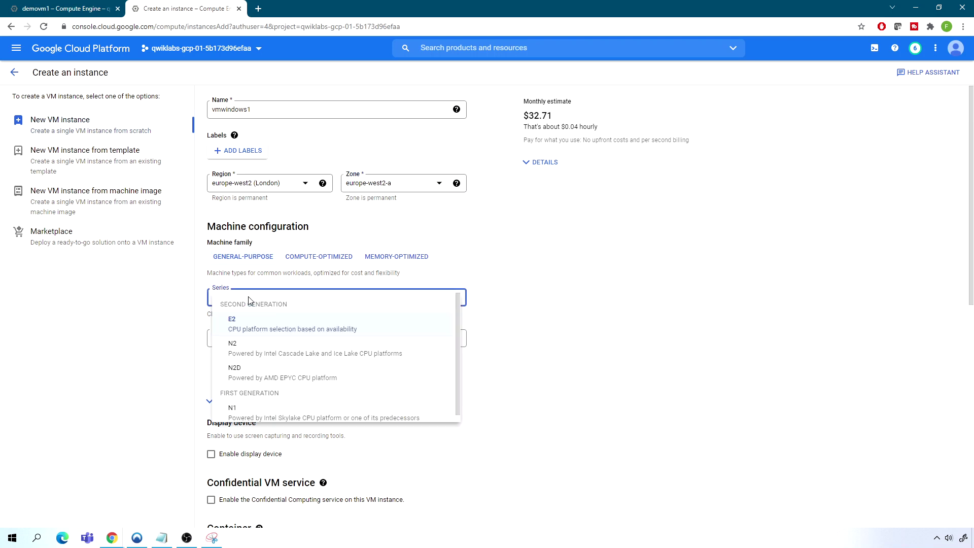
{"action": "left_click", "coordinate": [255, 411]}
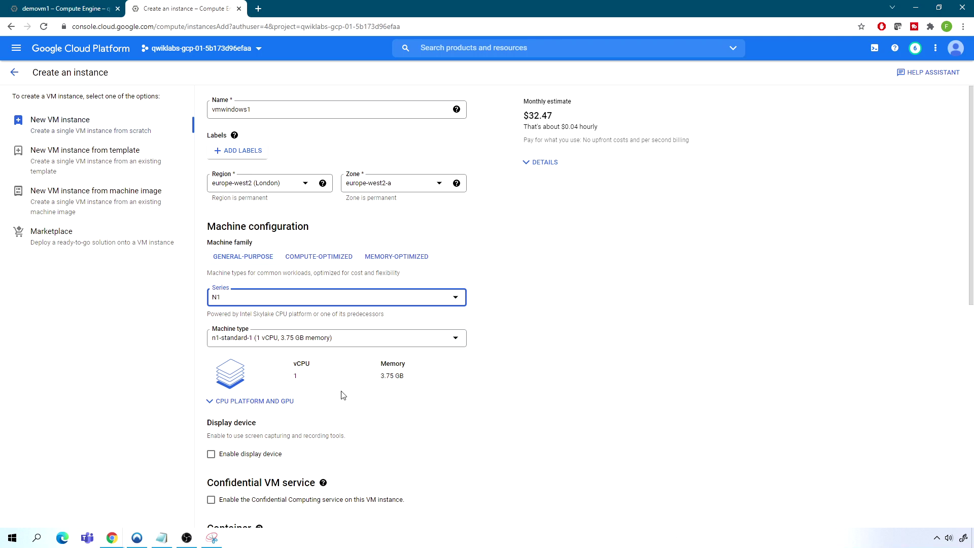
{"action": "scroll", "coordinate": [347, 395], "scroll_direction": "down", "scroll_amount": 5}
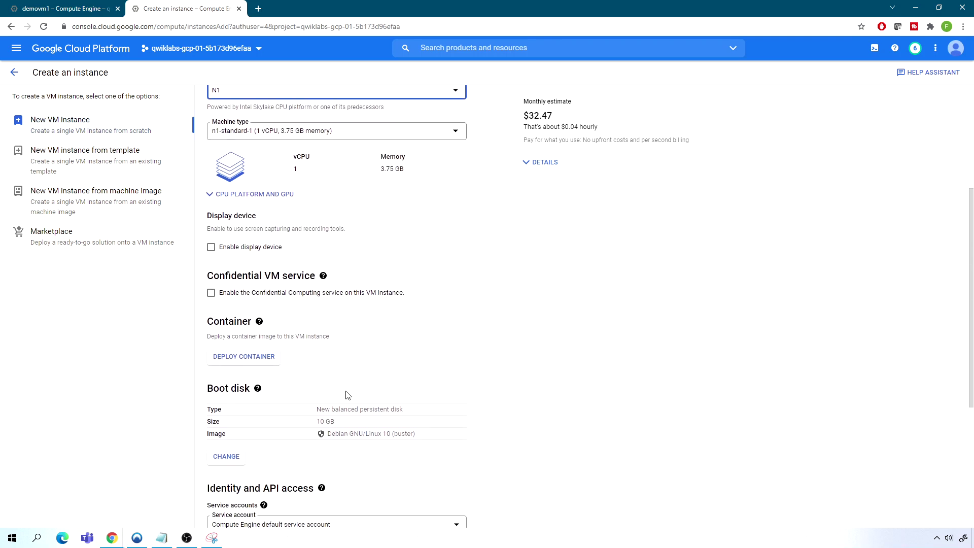
Choose Windows Server 2016 Datacenter Core as the boot disk image
{"action": "left_click", "coordinate": [226, 453]}
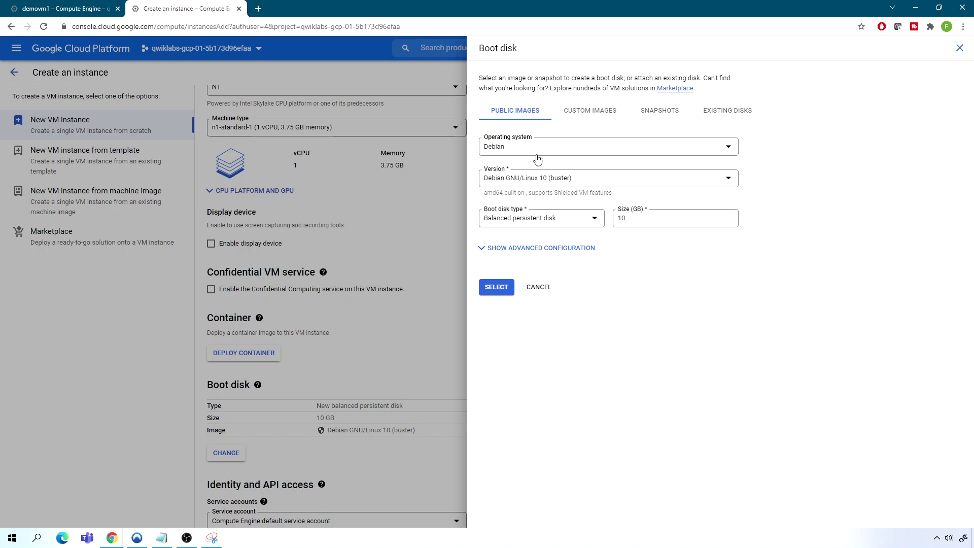
{"action": "left_click", "coordinate": [571, 146]}
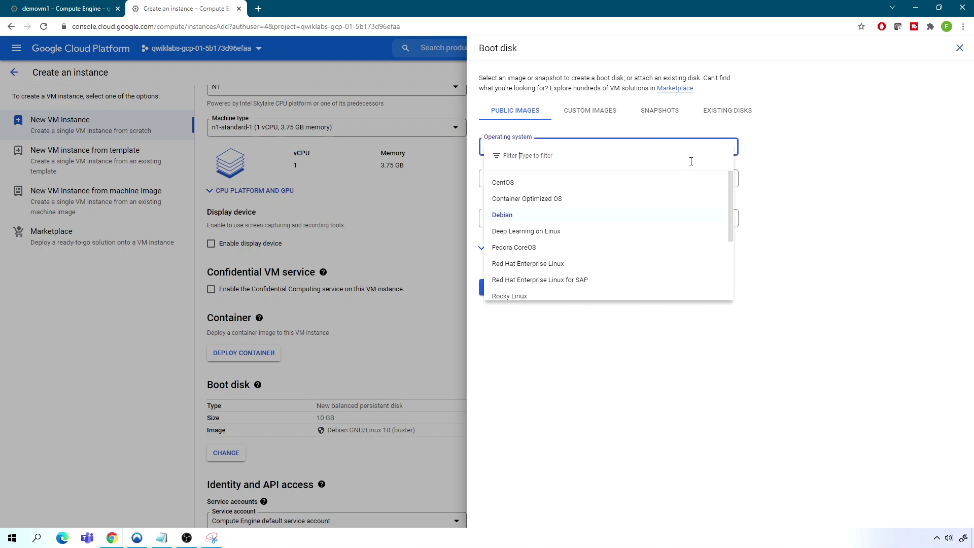
{"action": "left_click_drag", "start_coordinate": [731, 187], "coordinate": [737, 287]}
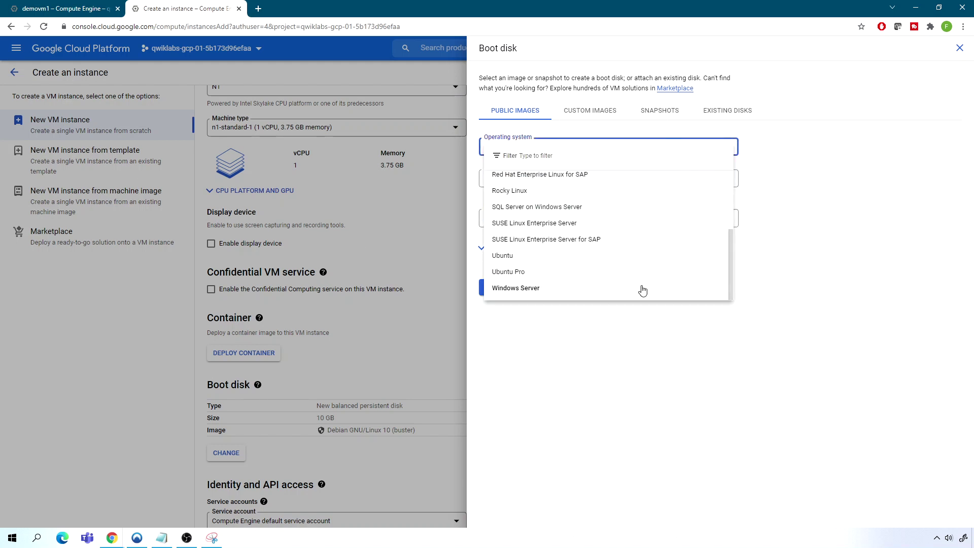
{"action": "left_click", "coordinate": [509, 289]}
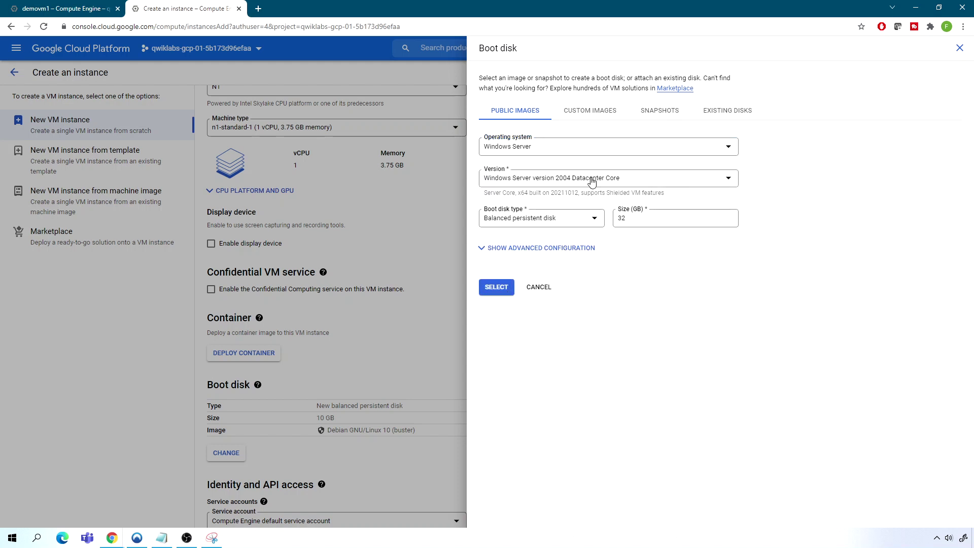
{"action": "left_click", "coordinate": [558, 179]}
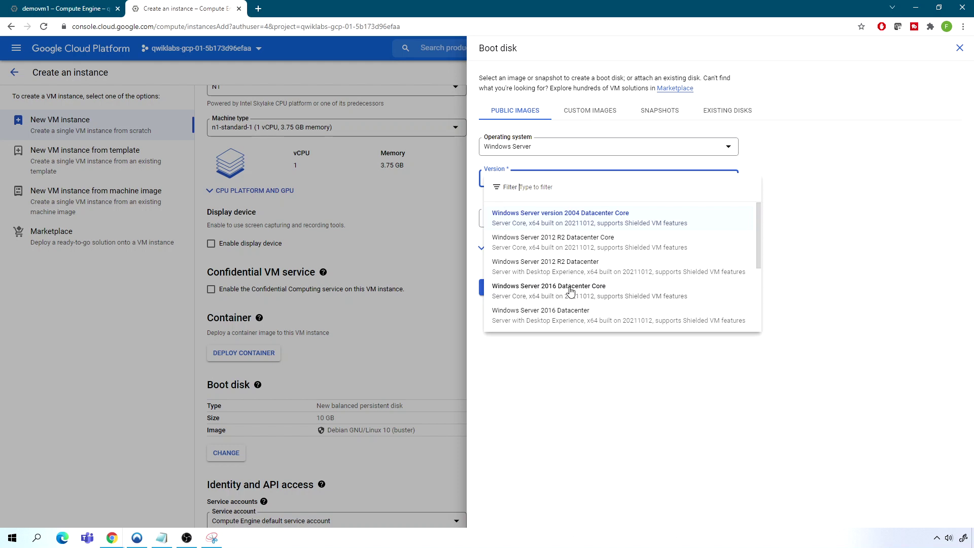
{"action": "left_click", "coordinate": [570, 291]}
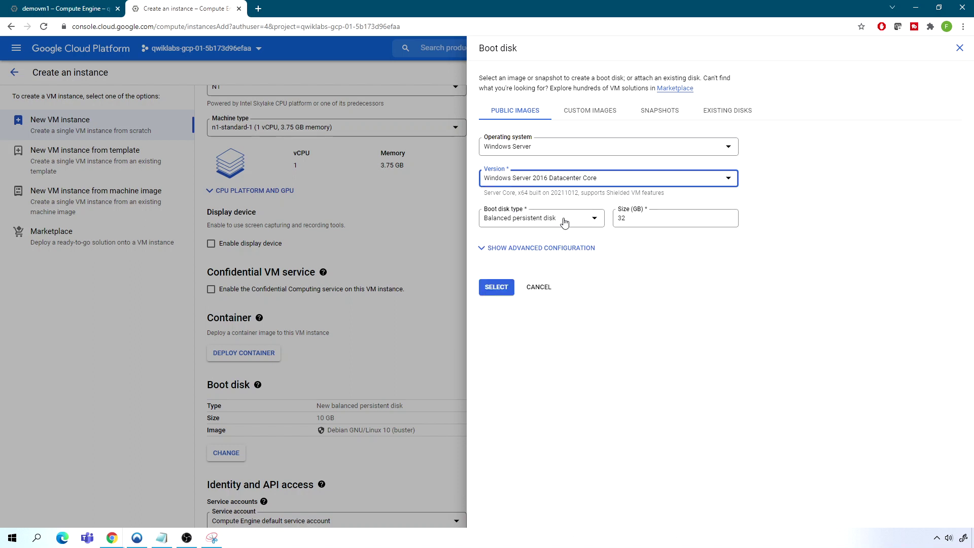
Make the boot disk a 100 GB SSD persistent disk and confirm the selection
{"action": "left_click", "coordinate": [584, 220]}
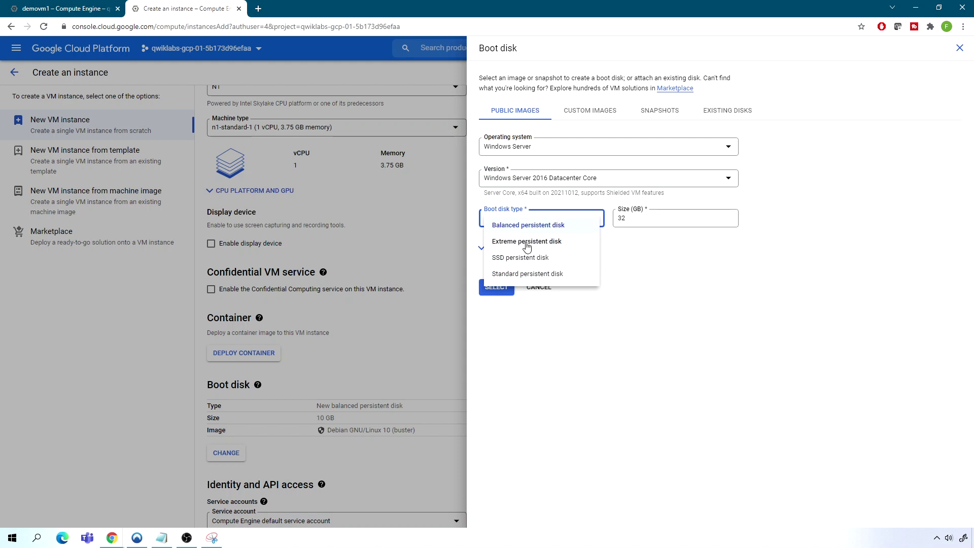
{"action": "left_click", "coordinate": [527, 258]}
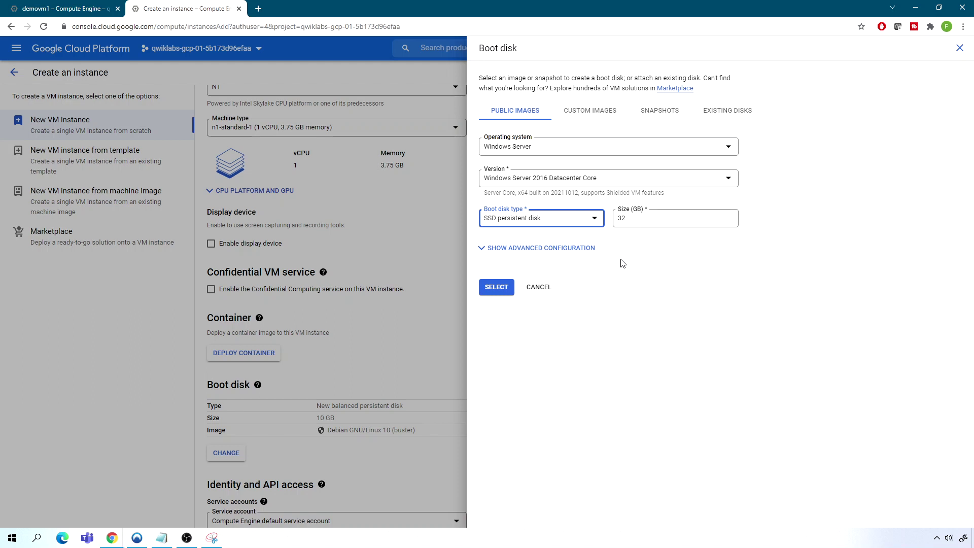
{"action": "left_click", "coordinate": [635, 217]}
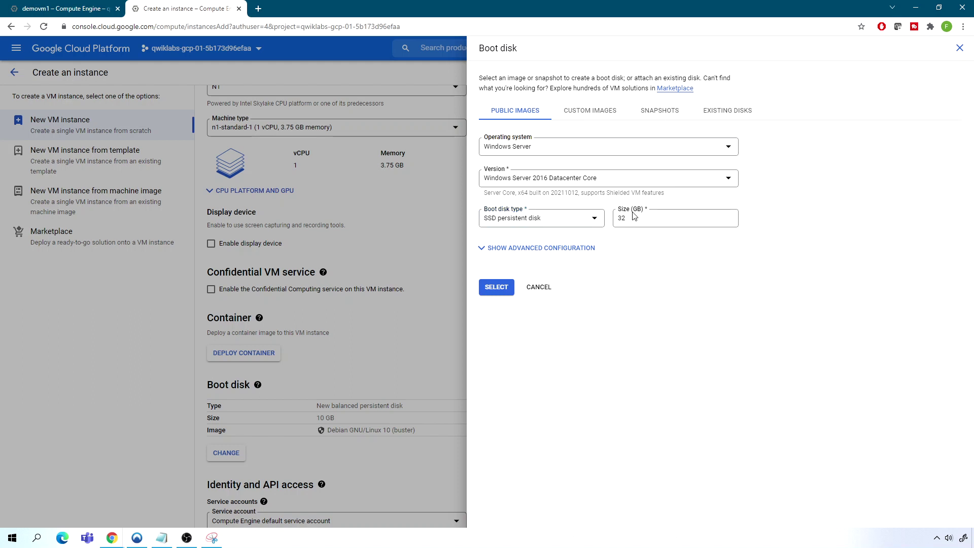
{"action": "left_click_drag", "start_coordinate": [634, 218], "coordinate": [612, 224]}
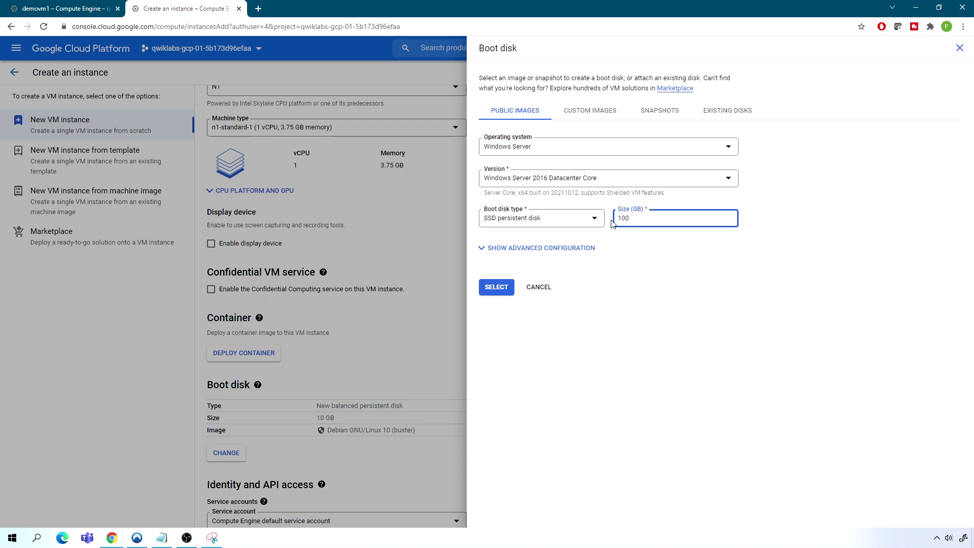
{"action": "type", "text": "100"}
{"action": "left_click", "coordinate": [500, 287]}
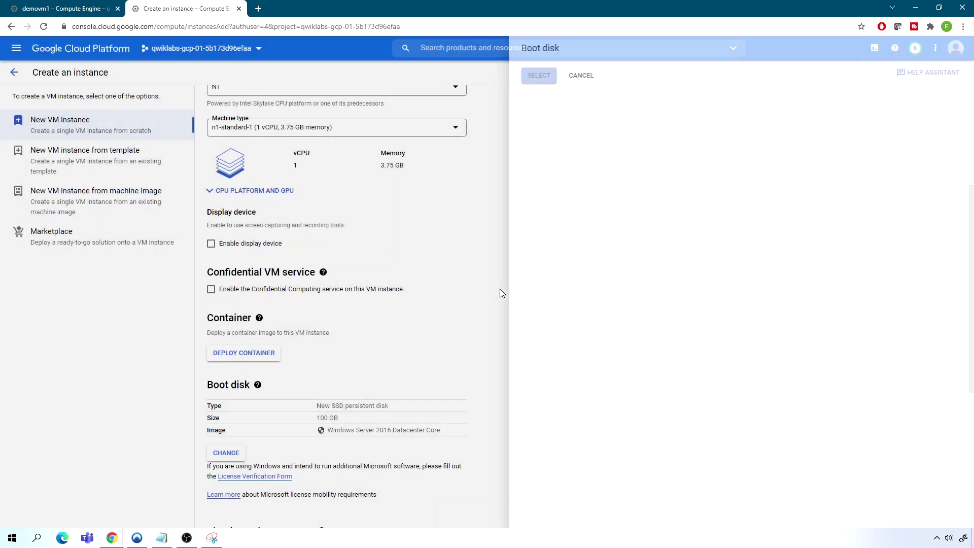
Tick Allow HTTP and Allow HTTPS traffic under Firewall and create vmwindows1
{"action": "scroll", "coordinate": [386, 333], "scroll_direction": "down", "scroll_amount": 5}
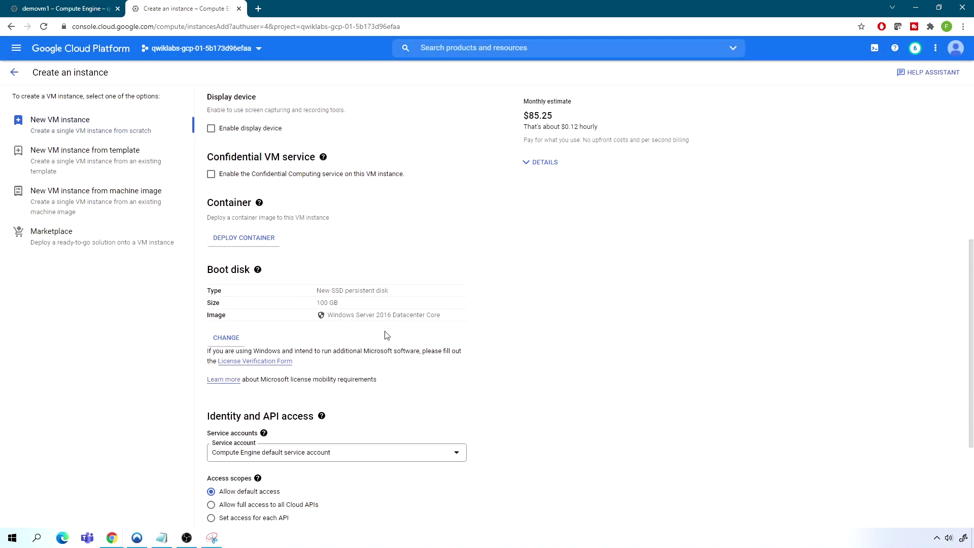
{"action": "scroll", "coordinate": [385, 335], "scroll_direction": "down", "scroll_amount": 1}
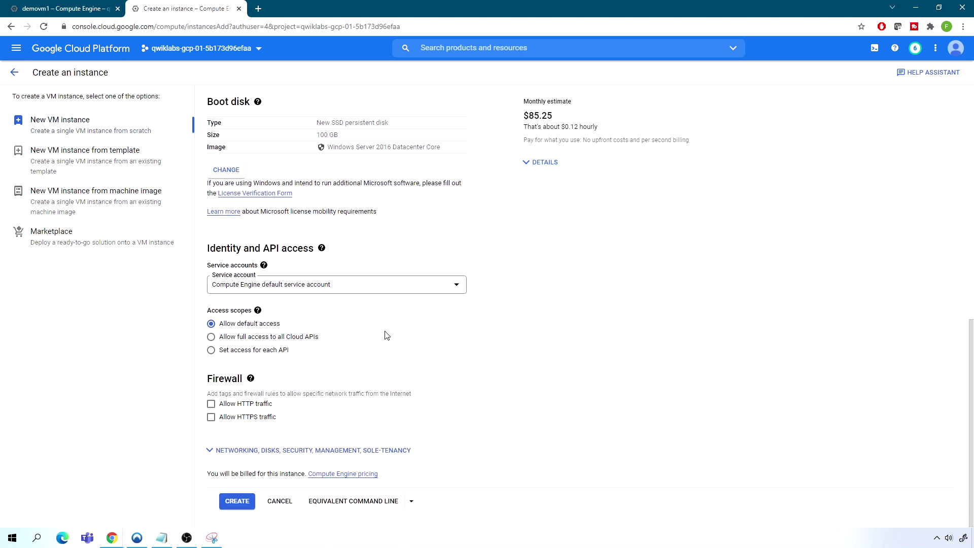
{"action": "mouse_move", "coordinate": [250, 378]}
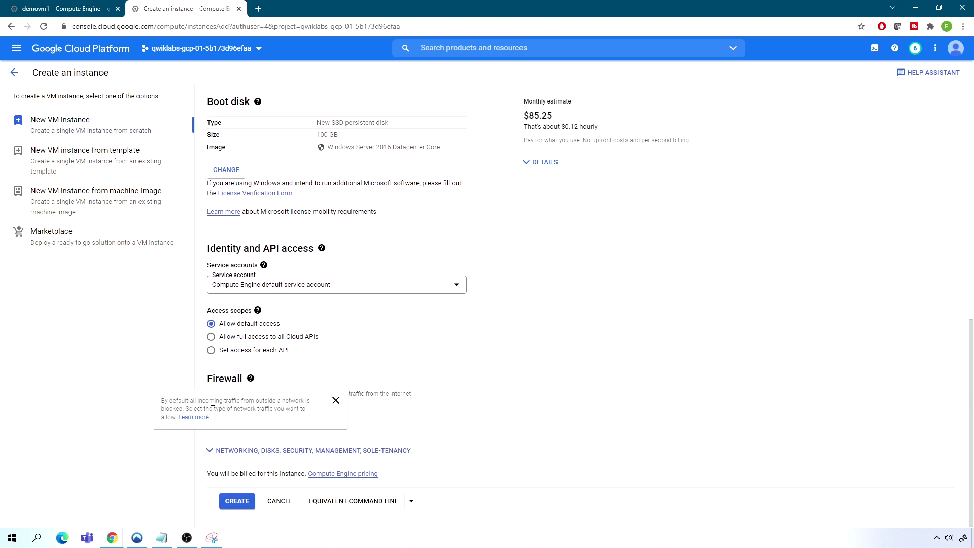
{"action": "left_click", "coordinate": [212, 406]}
{"action": "left_click", "coordinate": [211, 417]}
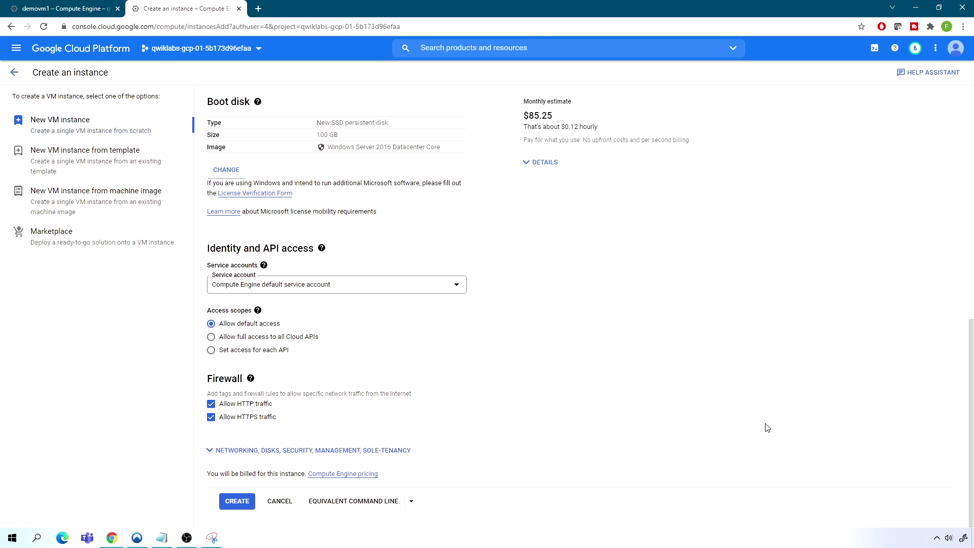
{"action": "left_click", "coordinate": [237, 502]}
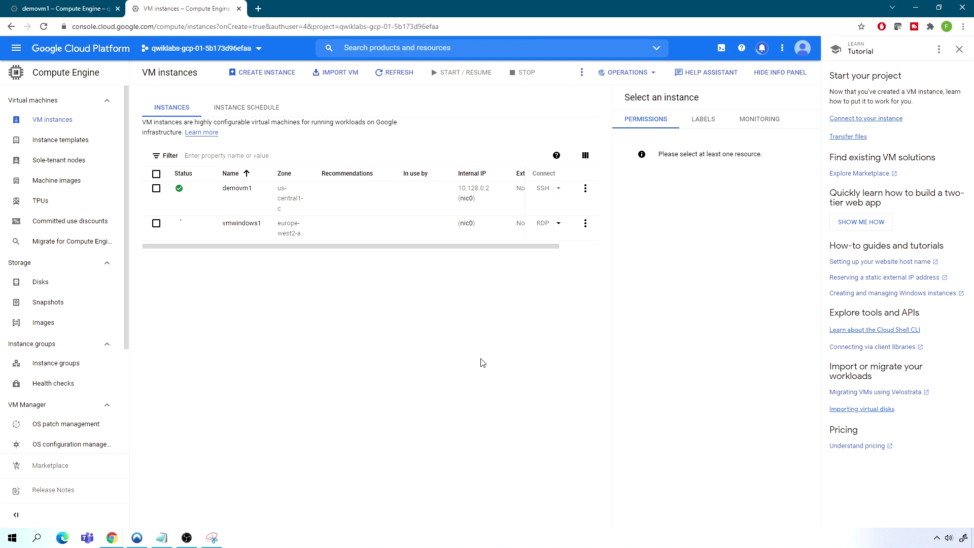
Refresh the list until vmwindows1 runs, then open its Set new Windows password dialog
{"action": "left_click", "coordinate": [559, 224]}
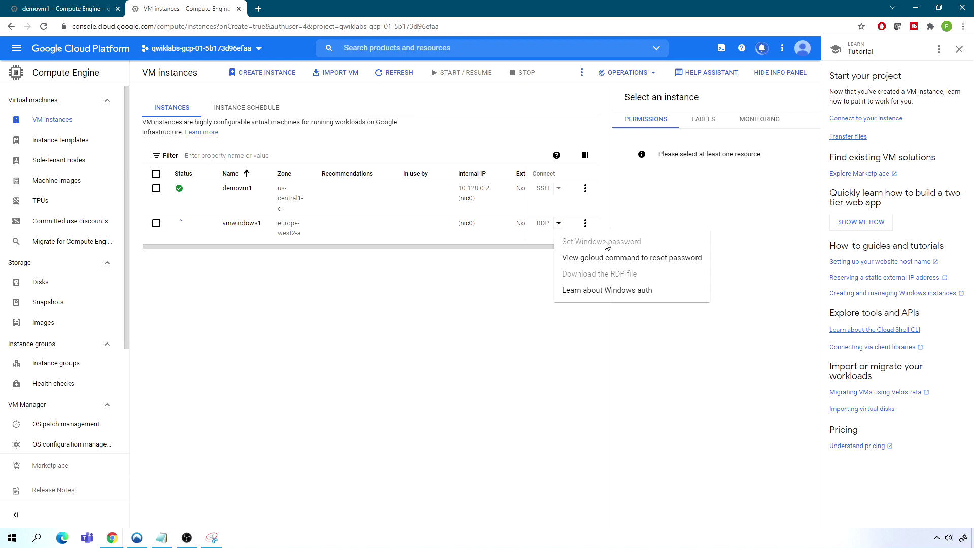
{"action": "left_click", "coordinate": [458, 317]}
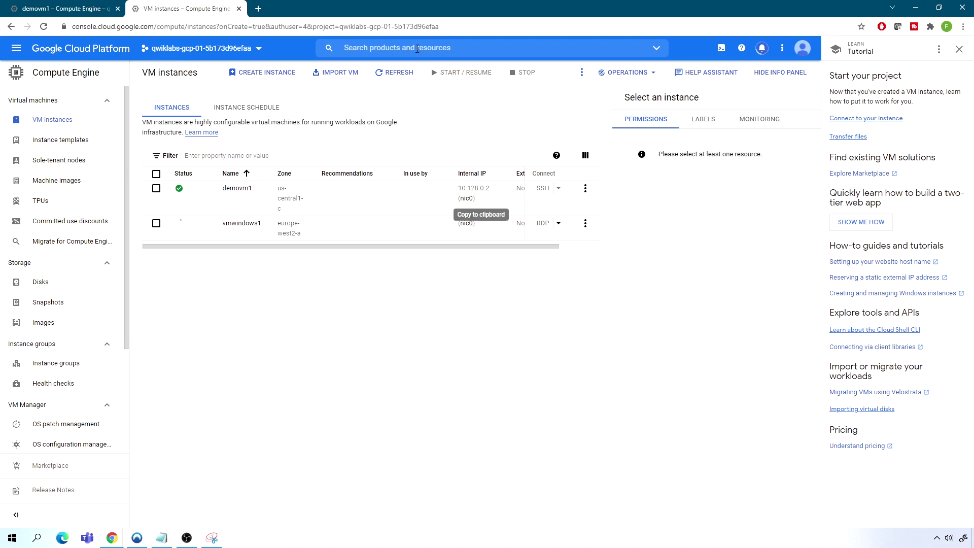
{"action": "left_click", "coordinate": [399, 73]}
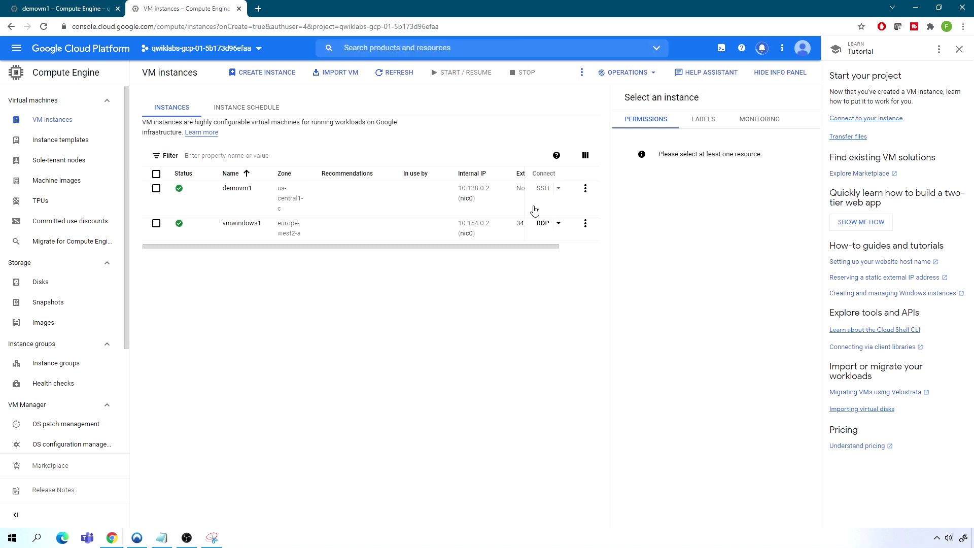
{"action": "left_click", "coordinate": [559, 224]}
{"action": "left_click", "coordinate": [576, 240]}
{"action": "left_click_drag", "start_coordinate": [373, 313], "coordinate": [255, 311]}
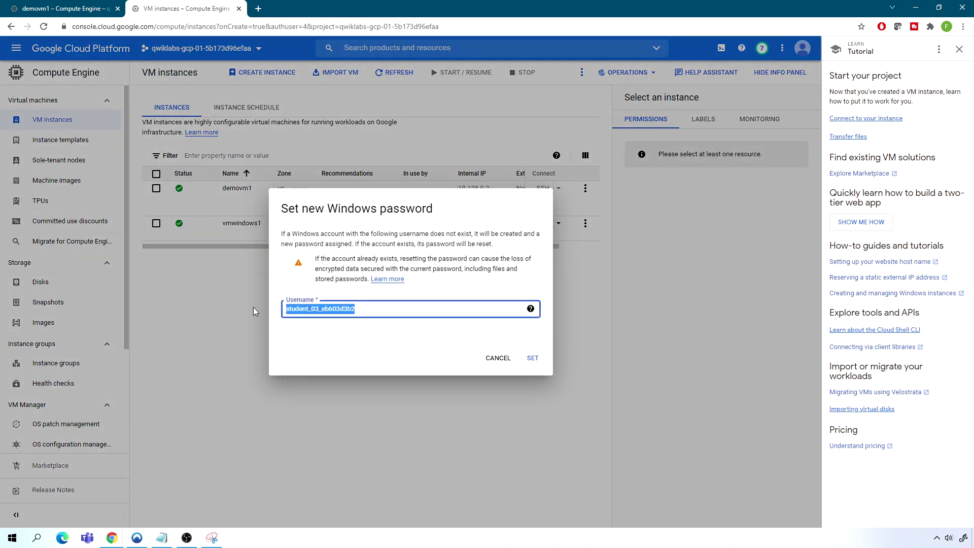
Generate a new Windows password, paste it over the old one in Notepad, and close the dialog
{"action": "left_click", "coordinate": [528, 359]}
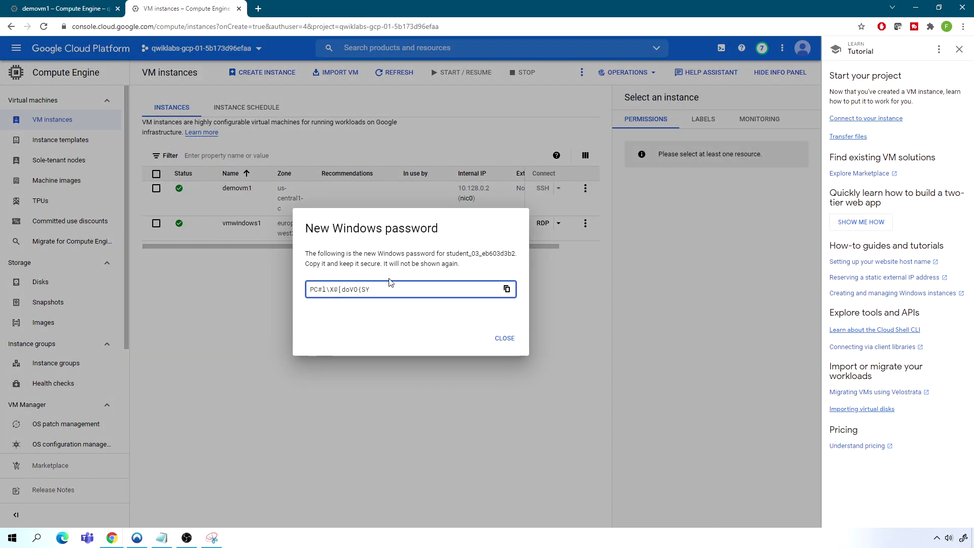
{"action": "left_click_drag", "start_coordinate": [387, 290], "coordinate": [289, 295]}
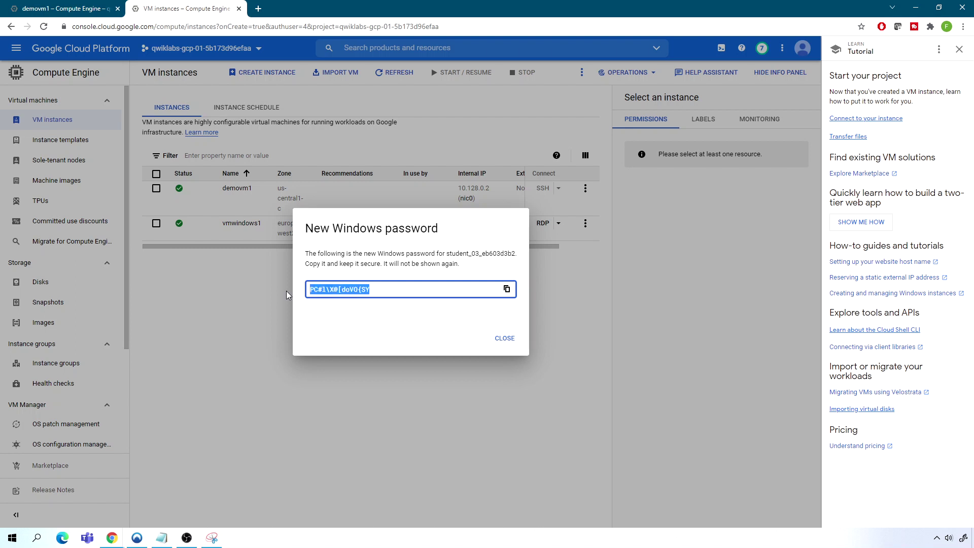
{"action": "left_click", "coordinate": [163, 538]}
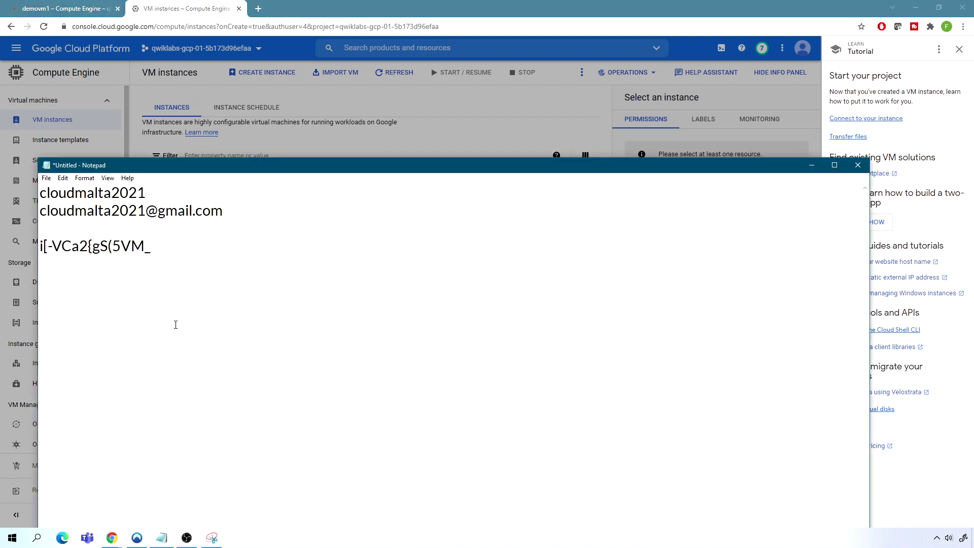
{"action": "left_click_drag", "start_coordinate": [160, 247], "coordinate": [32, 249]}
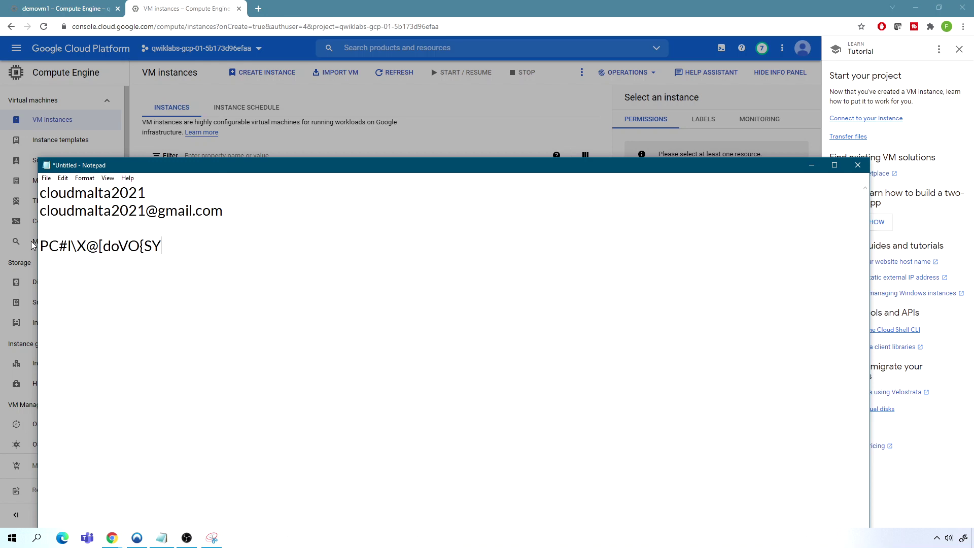
{"action": "left_click_drag", "start_coordinate": [163, 245], "coordinate": [29, 251]}
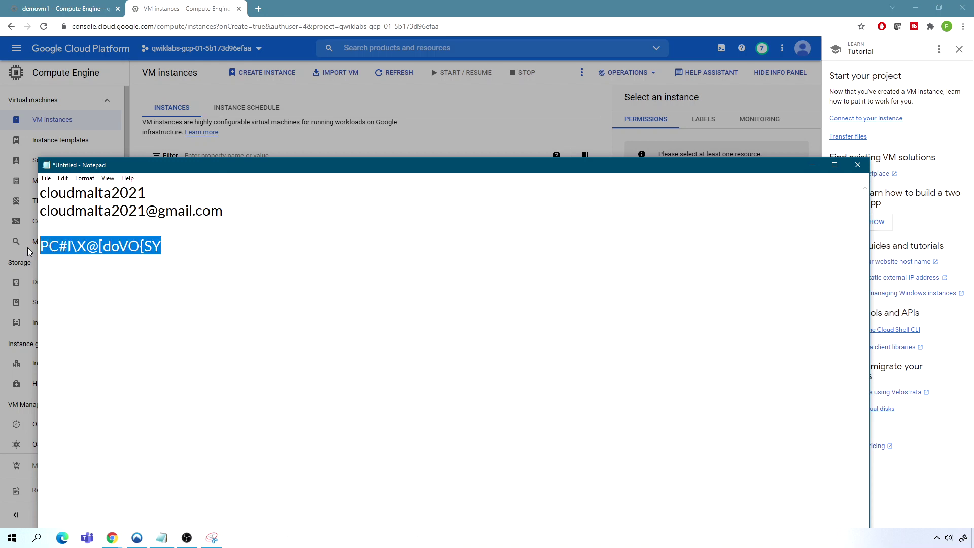
{"action": "left_click", "coordinate": [810, 166]}
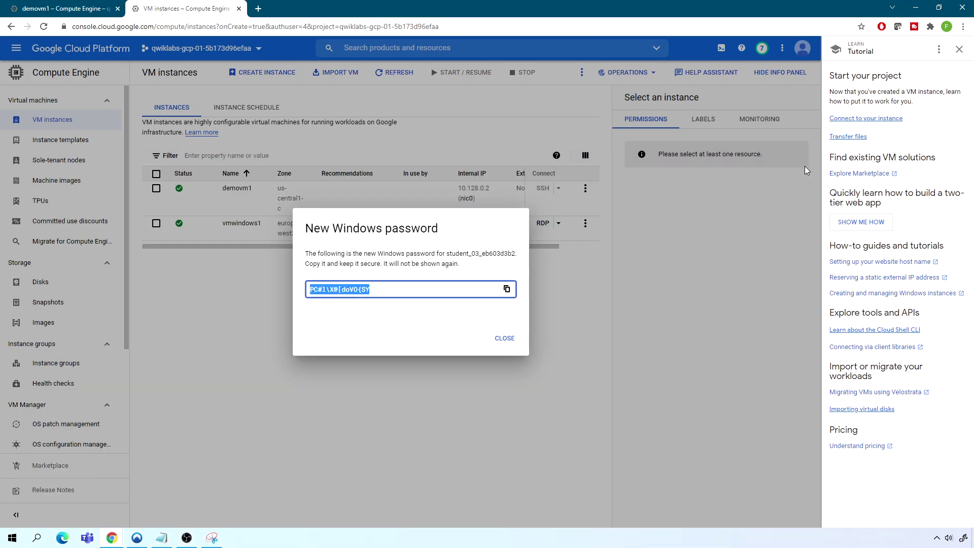
{"action": "left_click", "coordinate": [504, 340]}
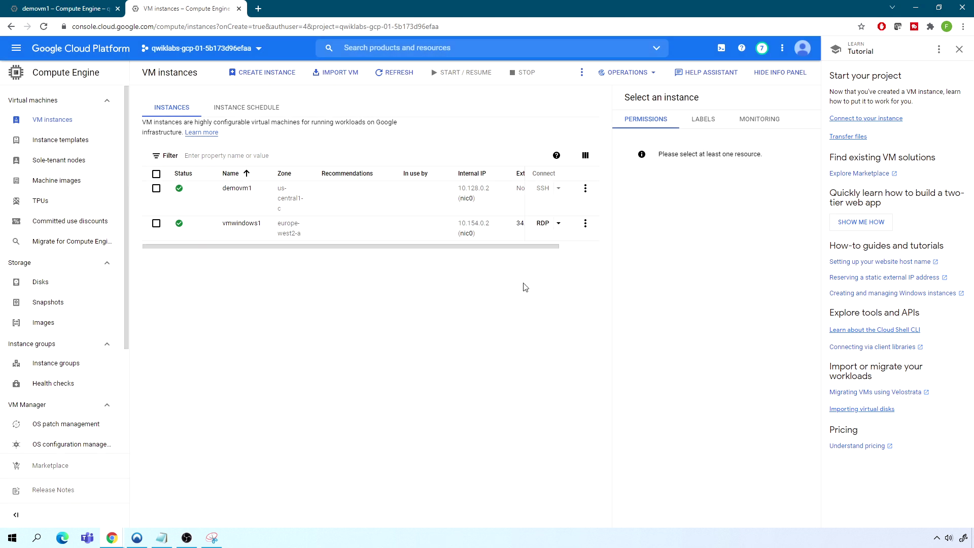
Download vmwindows1.rdp from the RDP menu and open it from the download bar
{"action": "left_click", "coordinate": [558, 225]}
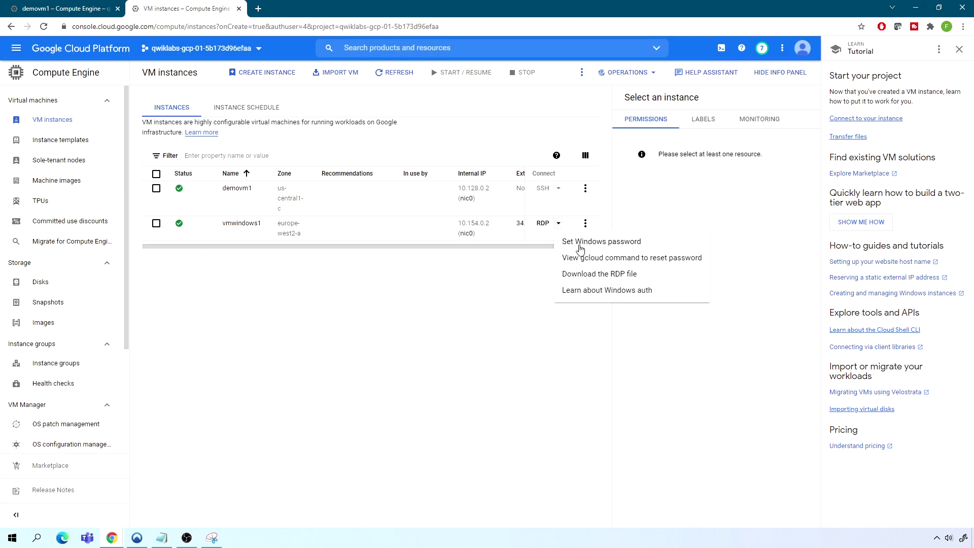
{"action": "left_click", "coordinate": [575, 274]}
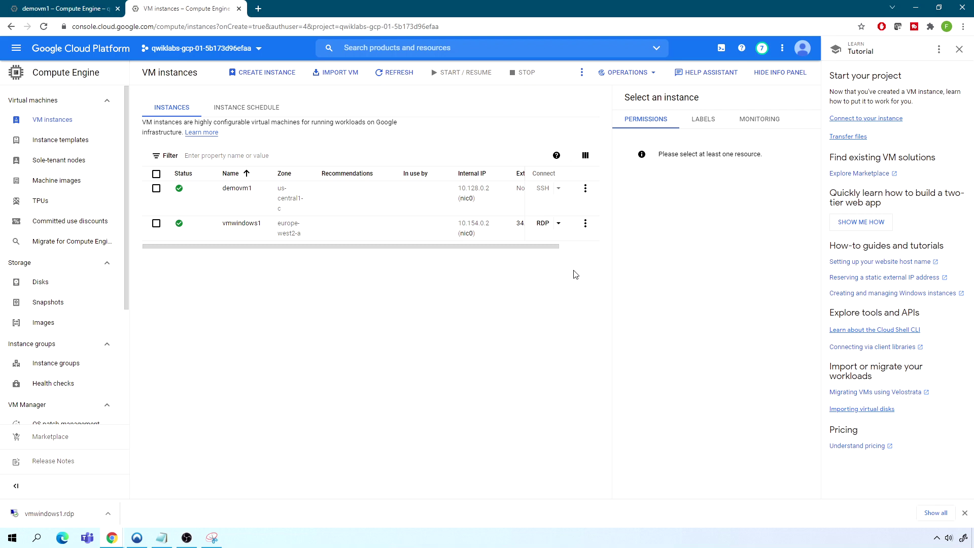
{"action": "left_click", "coordinate": [65, 511]}
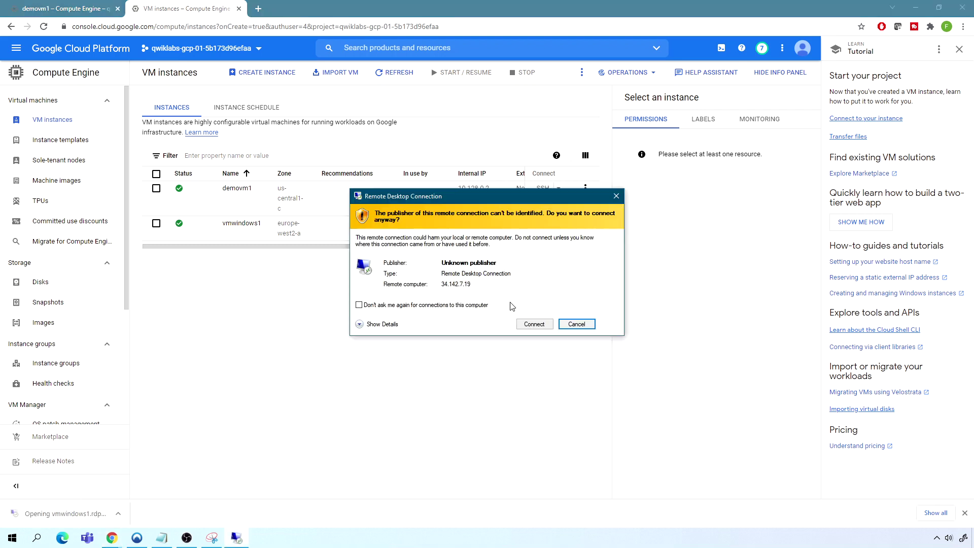
Approve the remote desktop connection prompts and close the Microsoft Edge window
{"action": "left_click", "coordinate": [534, 328]}
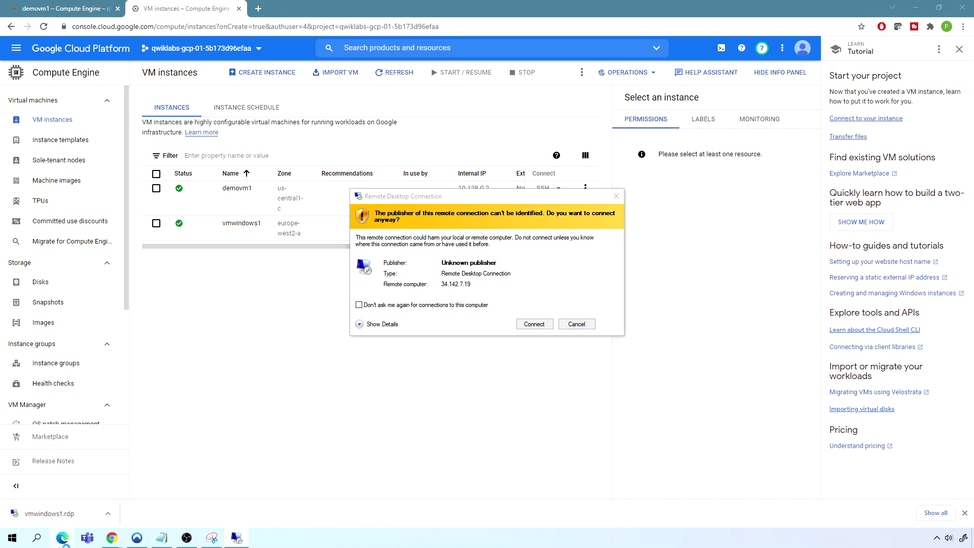
{"action": "left_click", "coordinate": [522, 326]}
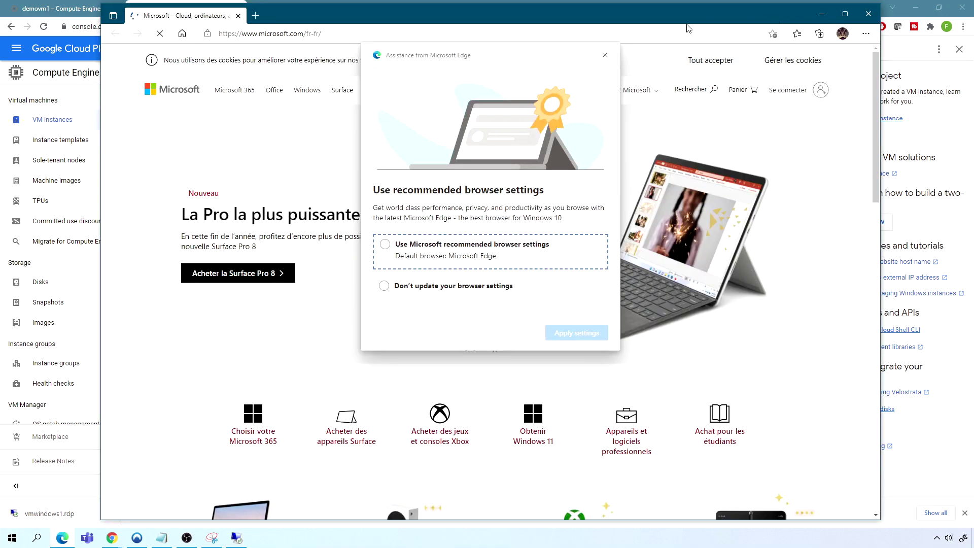
{"action": "left_click", "coordinate": [812, 4]}
{"action": "left_click", "coordinate": [822, 13]}
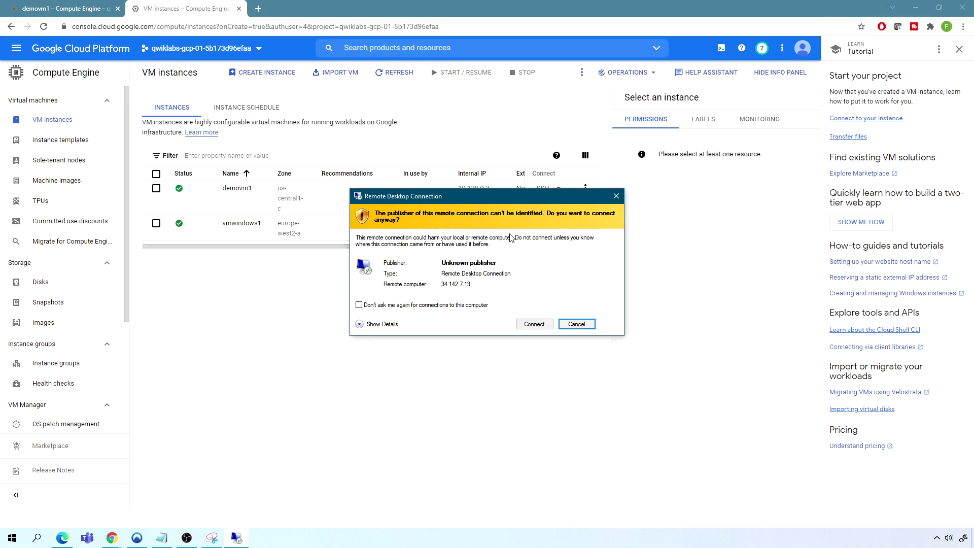
Sign in to vmwindows1 with the account password, accept its certificate, and minimise the session
{"action": "left_click", "coordinate": [533, 324]}
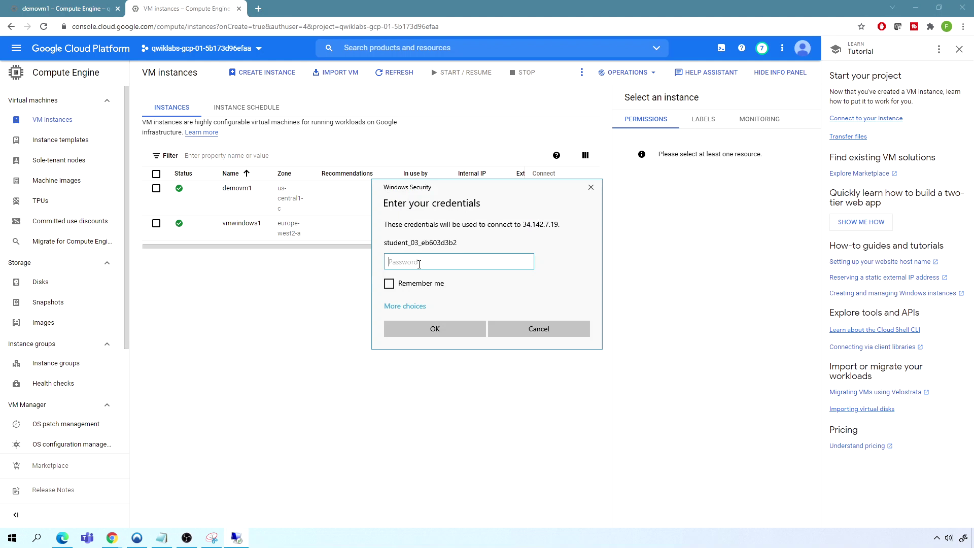
{"action": "key", "text": "ctrl+v"}
{"action": "left_click", "coordinate": [433, 328]}
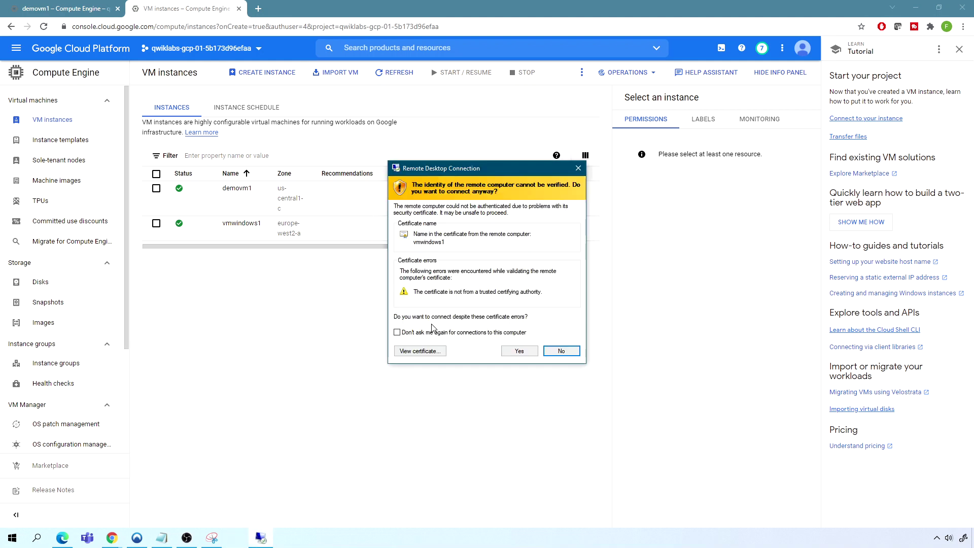
{"action": "left_click", "coordinate": [519, 350]}
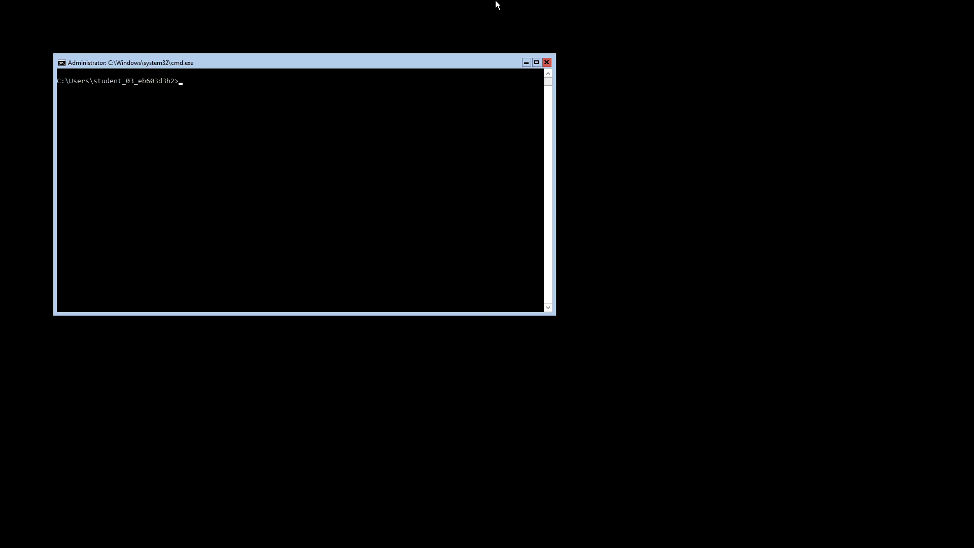
{"action": "left_click", "coordinate": [587, 8]}
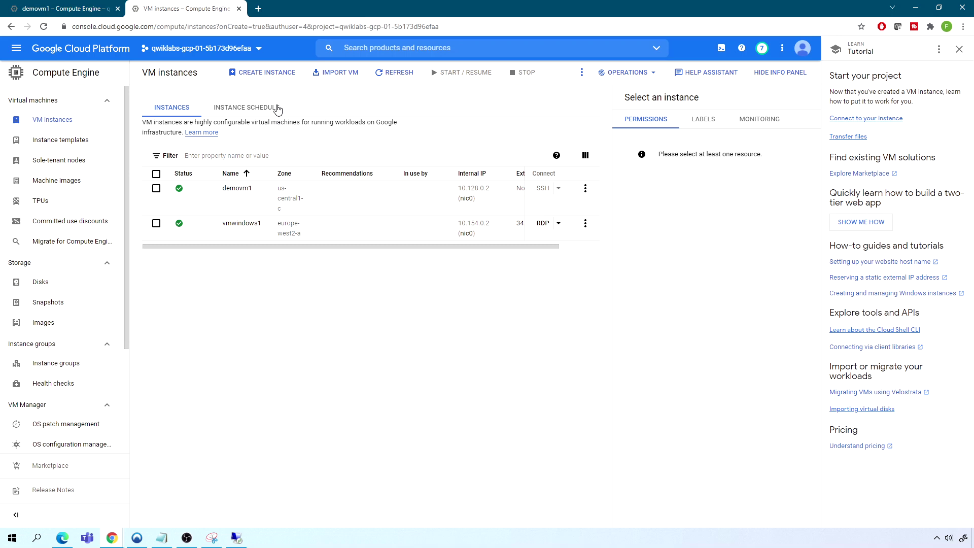
Start a new instance named vmcustom1 in region us-west1 (Oregon), zone us-west1-b
{"action": "left_click", "coordinate": [262, 77]}
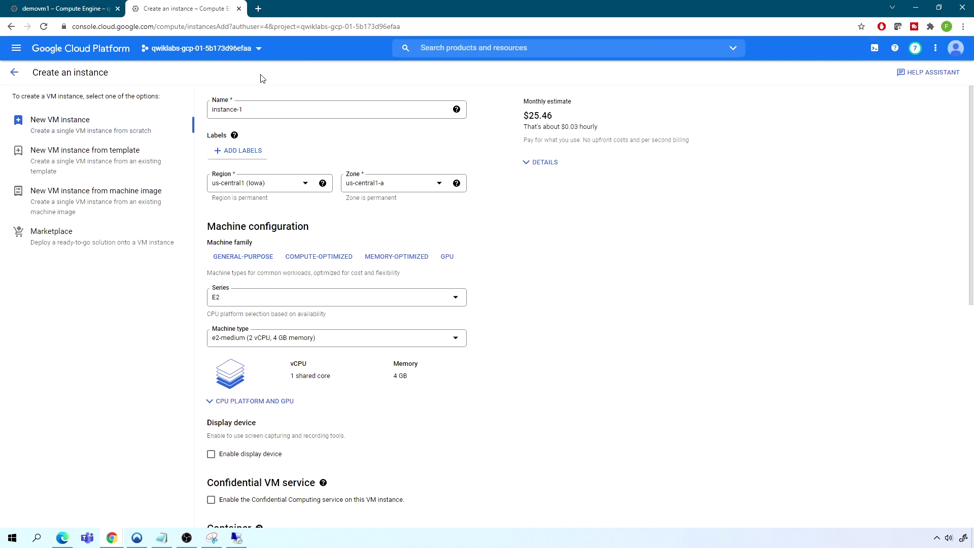
{"action": "triple_click", "coordinate": [255, 109]}
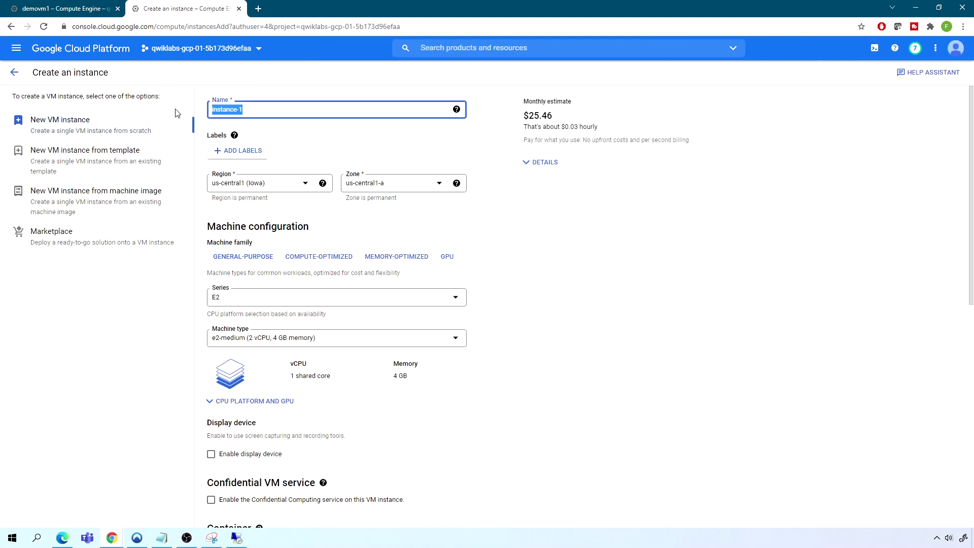
{"action": "type", "text": "vmcustom1"}
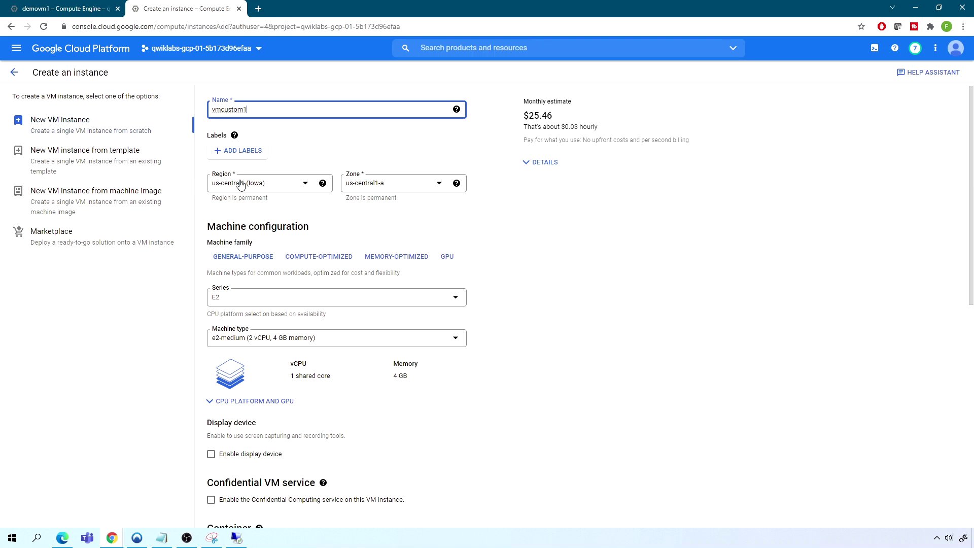
{"action": "left_click", "coordinate": [306, 183]}
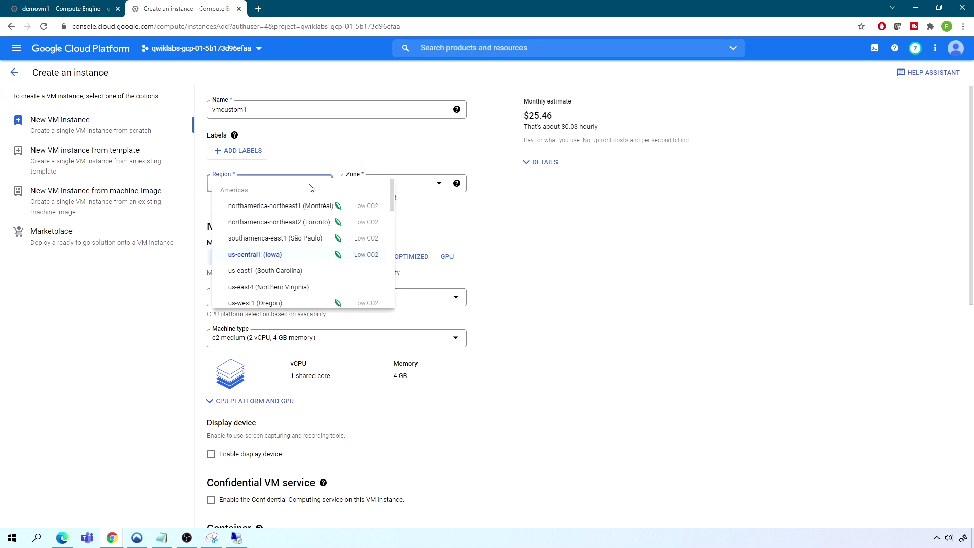
{"action": "left_click", "coordinate": [265, 304]}
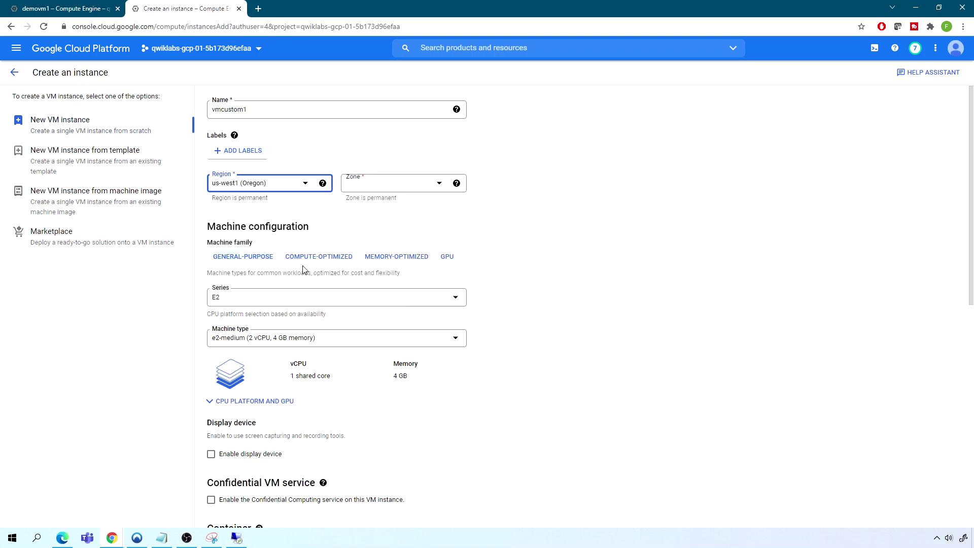
{"action": "left_click", "coordinate": [395, 189]}
{"action": "left_click", "coordinate": [392, 191]}
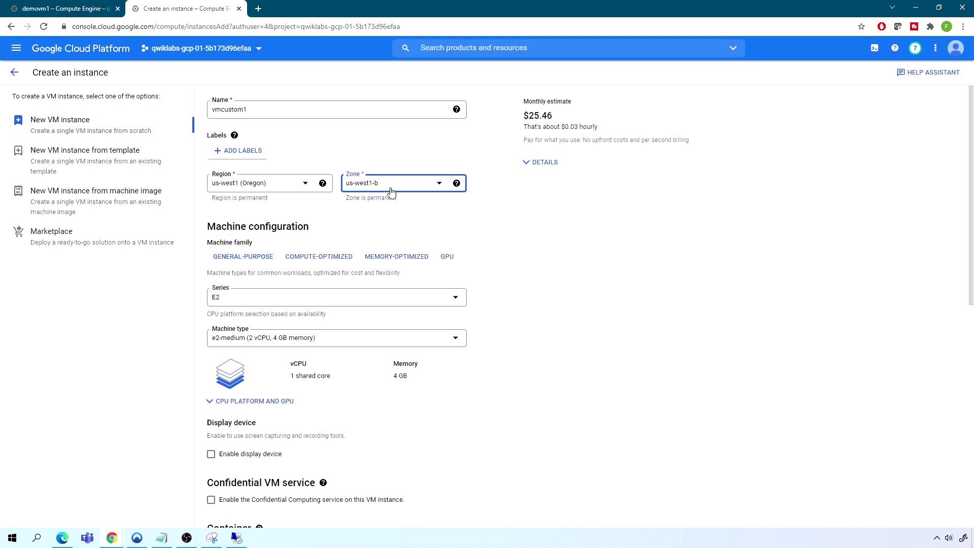
Choose a custom N1 machine type with 36 vCPUs and 170 GB memory
{"action": "left_click", "coordinate": [251, 303]}
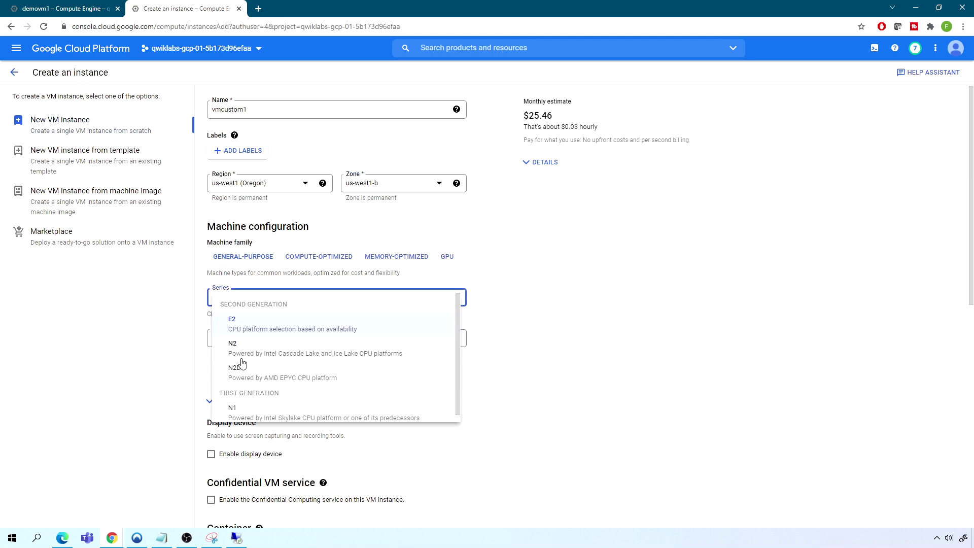
{"action": "left_click", "coordinate": [247, 412]}
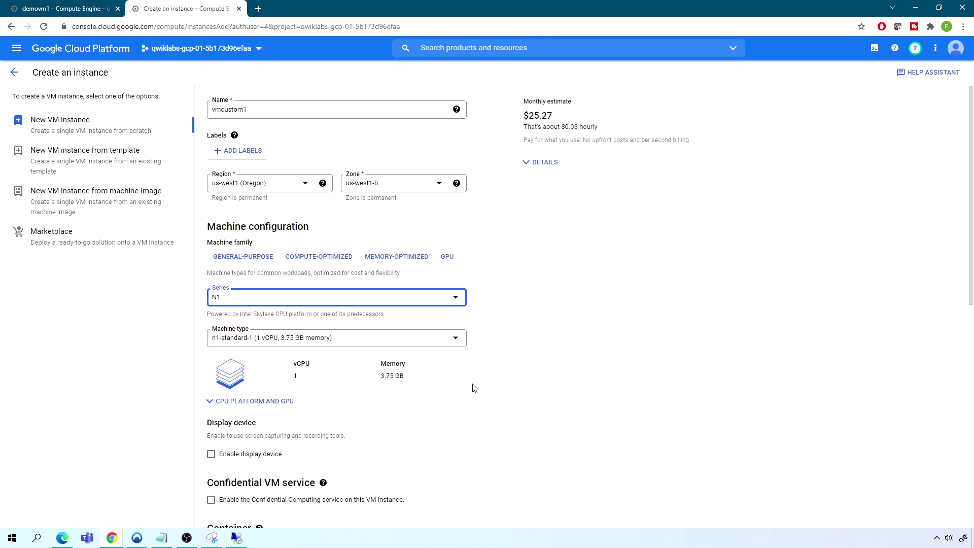
{"action": "scroll", "coordinate": [474, 388], "scroll_direction": "down", "scroll_amount": 1}
{"action": "scroll", "coordinate": [475, 388], "scroll_direction": "down", "scroll_amount": 1}
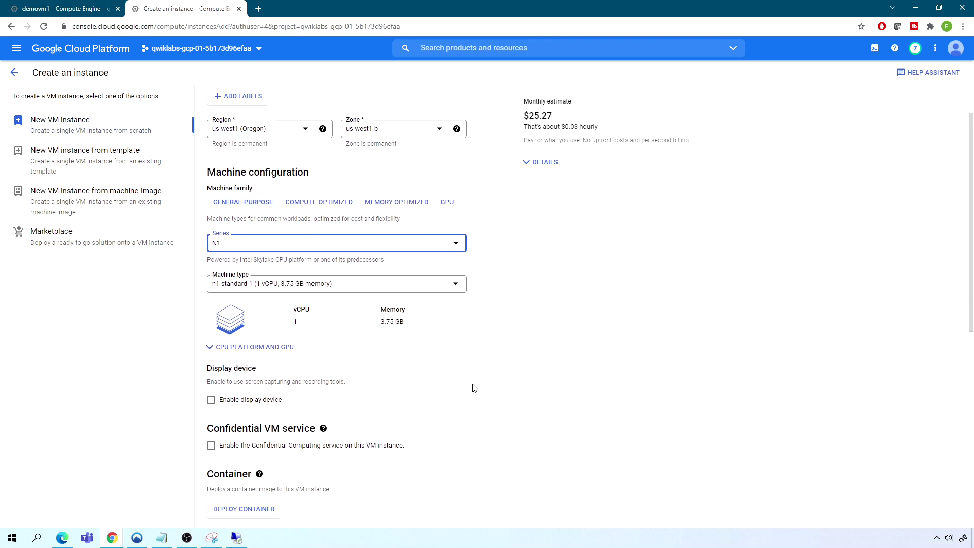
{"action": "left_click", "coordinate": [266, 288]}
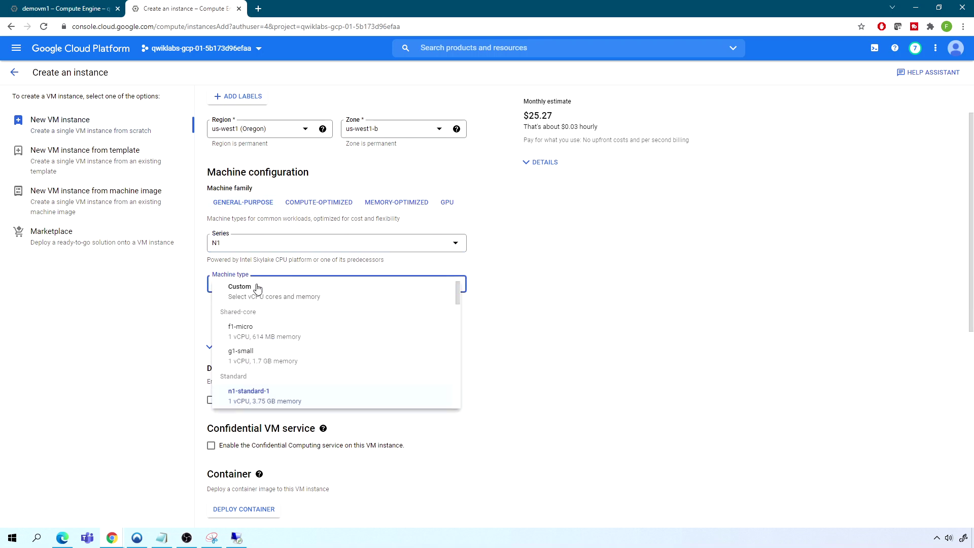
{"action": "left_click", "coordinate": [247, 290]}
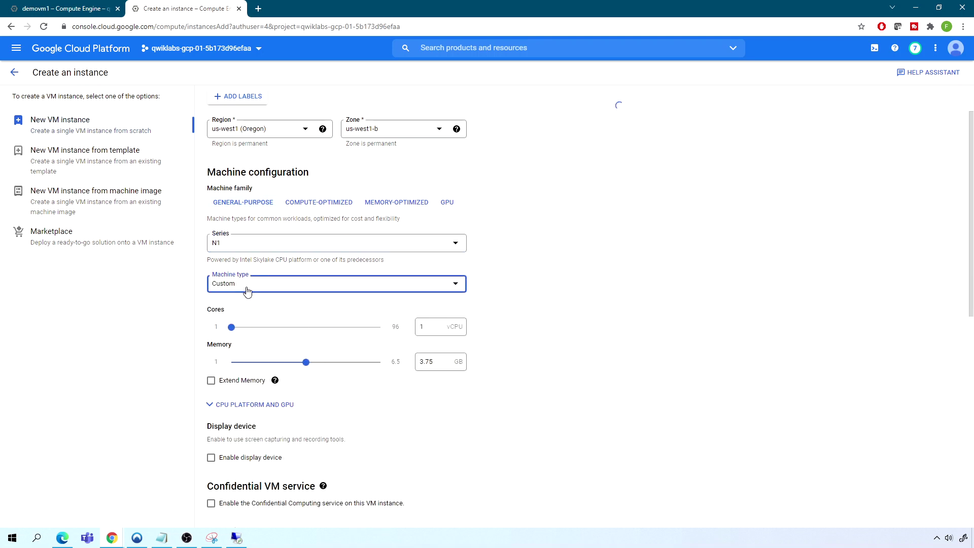
{"action": "key", "text": "Tab"}
{"action": "left_click_drag", "start_coordinate": [245, 329], "coordinate": [285, 330]}
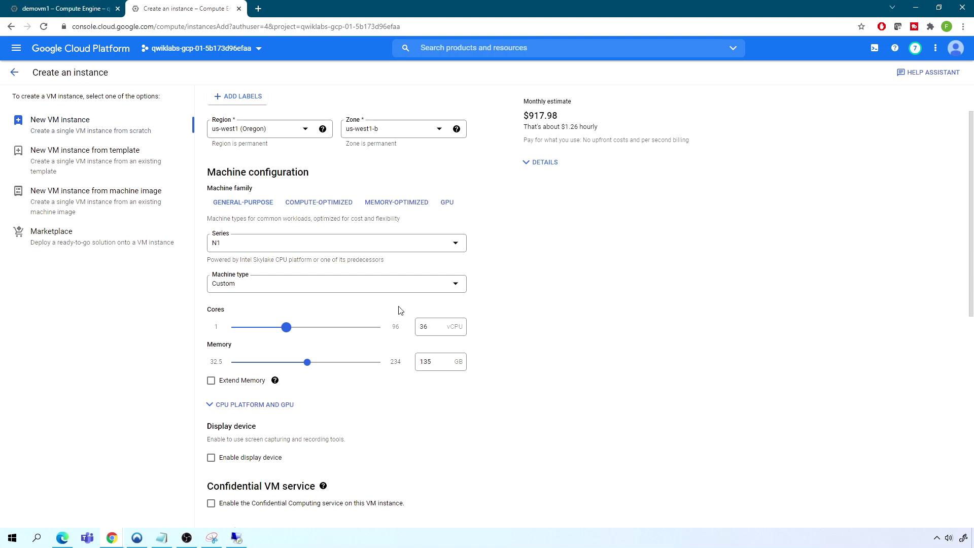
{"action": "left_click_drag", "start_coordinate": [307, 363], "coordinate": [335, 372]}
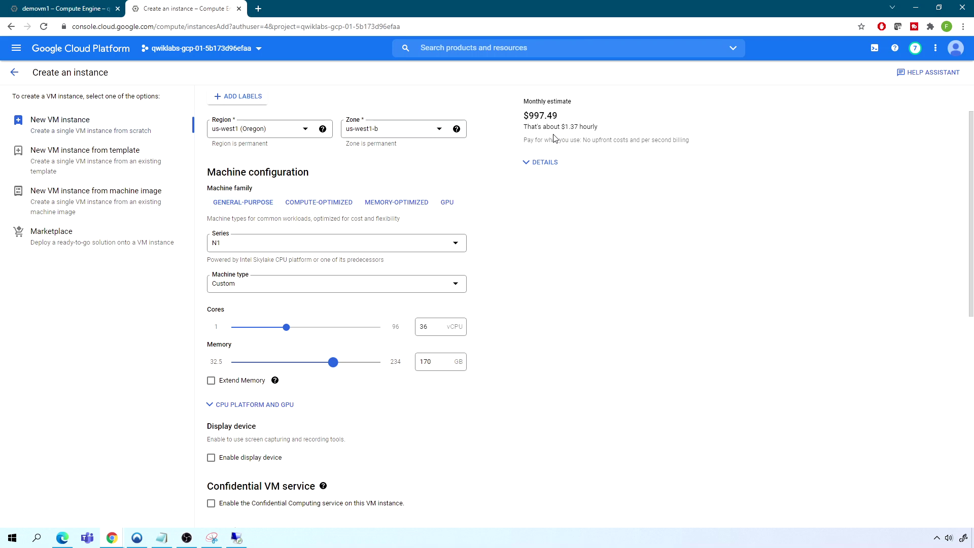
{"action": "scroll", "coordinate": [510, 328], "scroll_direction": "down", "scroll_amount": 5}
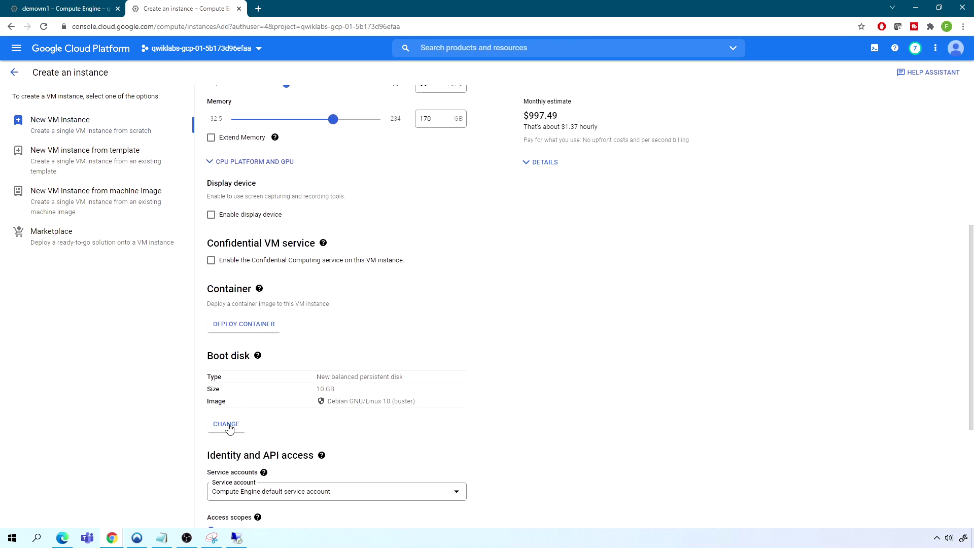
Keep the default Debian boot disk and expand the Networking settings
{"action": "left_click", "coordinate": [226, 426]}
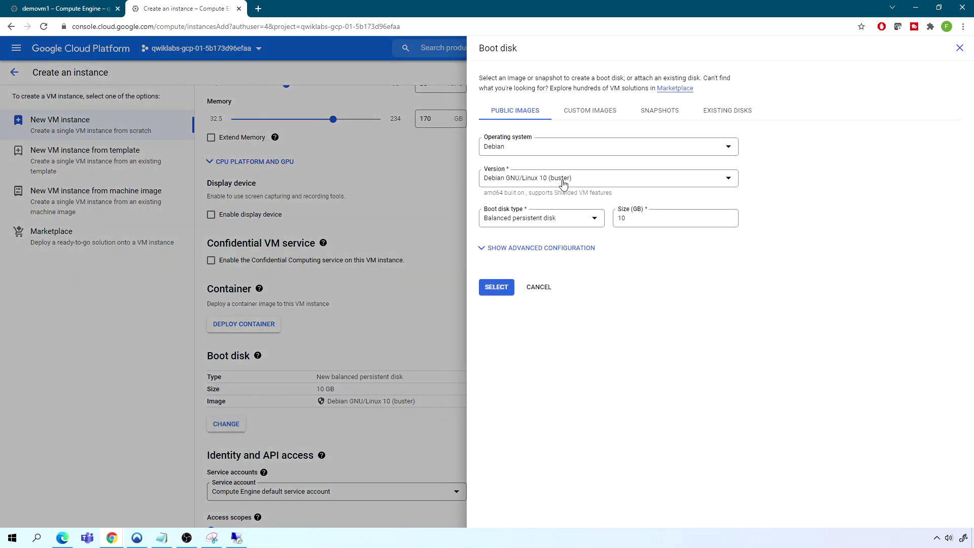
{"action": "left_click", "coordinate": [497, 287]}
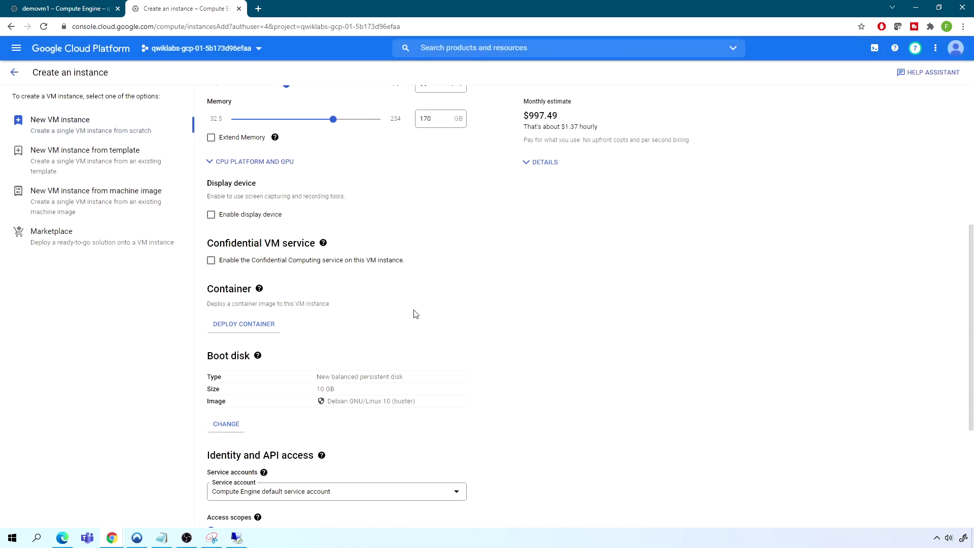
{"action": "scroll", "coordinate": [412, 310], "scroll_direction": "down", "scroll_amount": 4}
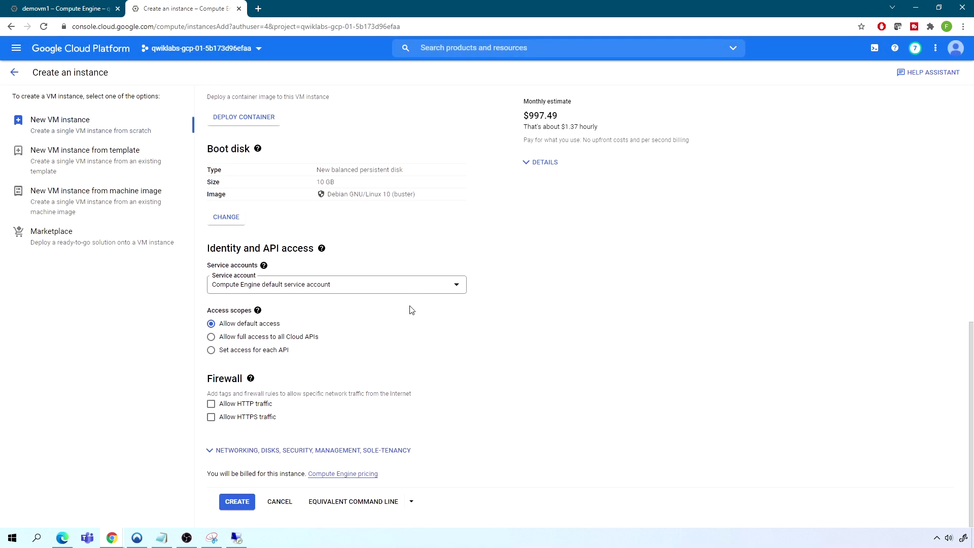
{"action": "left_click", "coordinate": [213, 451]}
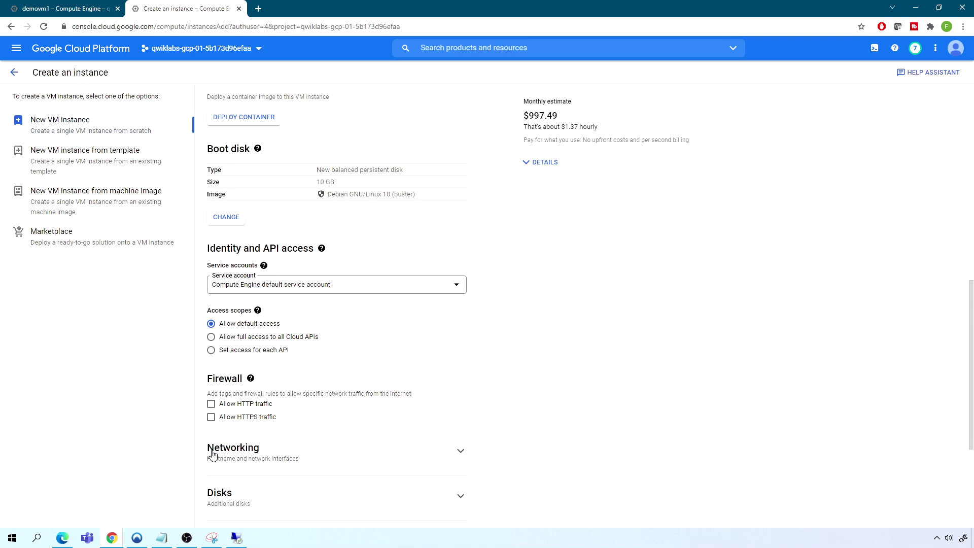
{"action": "scroll", "coordinate": [341, 419], "scroll_direction": "down", "scroll_amount": 4}
{"action": "left_click", "coordinate": [247, 237]}
{"action": "scroll", "coordinate": [383, 386], "scroll_direction": "down", "scroll_amount": 3}
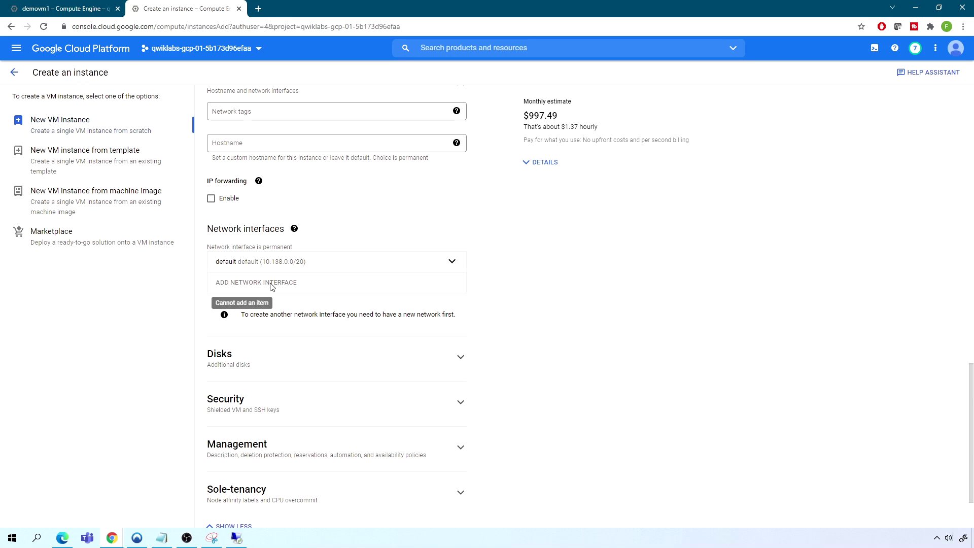
{"action": "scroll", "coordinate": [348, 218], "scroll_direction": "down", "scroll_amount": 2}
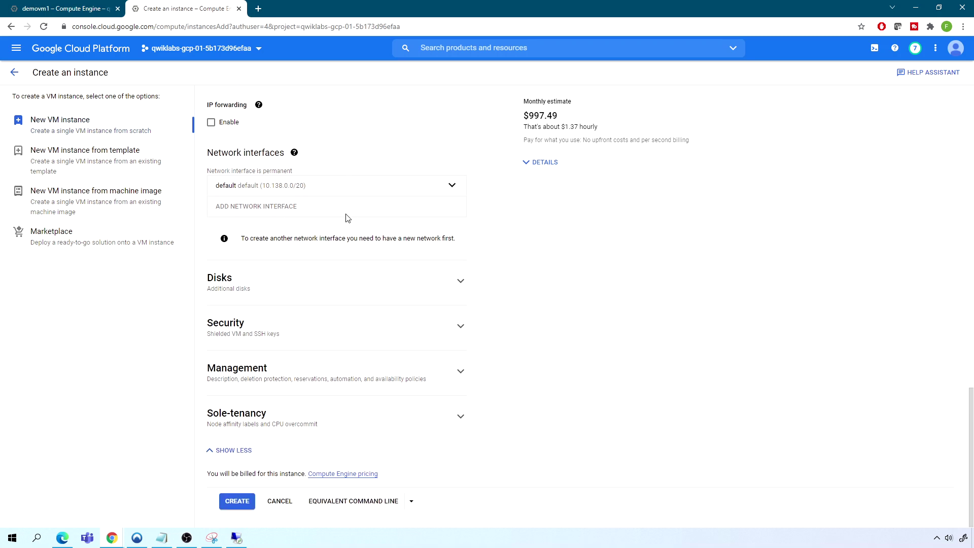
{"action": "scroll", "coordinate": [346, 216], "scroll_direction": "up", "scroll_amount": 4}
{"action": "scroll", "coordinate": [347, 216], "scroll_direction": "up", "scroll_amount": 2}
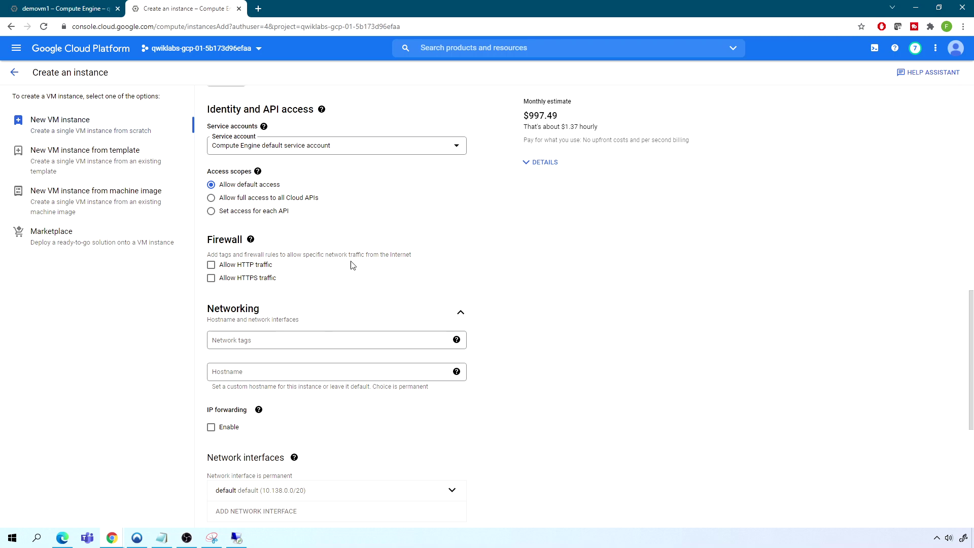
{"action": "scroll", "coordinate": [353, 267], "scroll_direction": "up", "scroll_amount": 8}
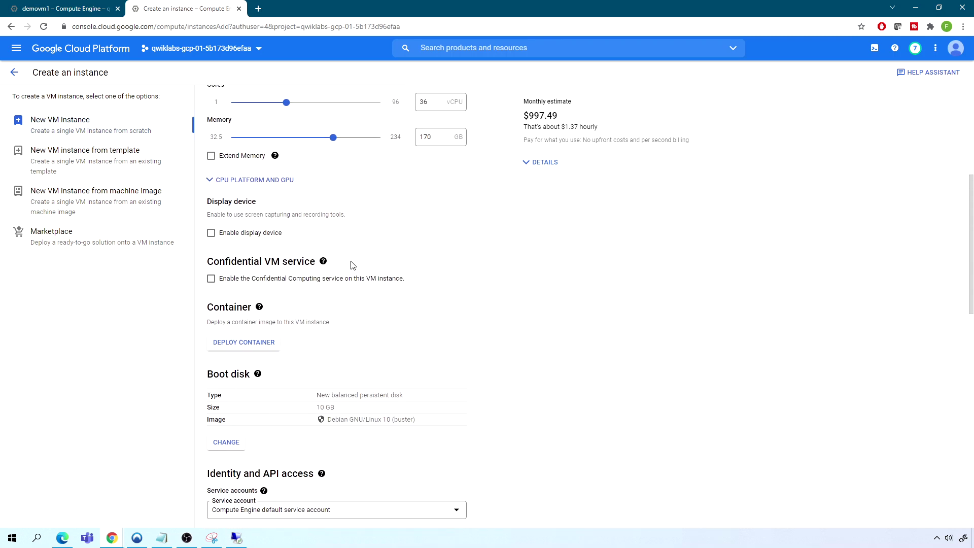
{"action": "scroll", "coordinate": [352, 265], "scroll_direction": "down", "scroll_amount": 10}
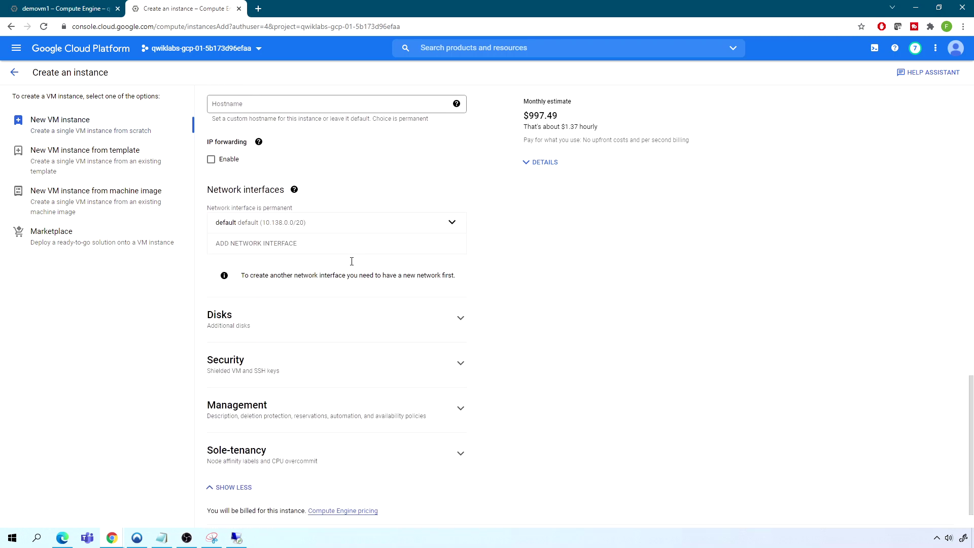
Leave the default interface's external IP as Ephemeral and create the instance
{"action": "left_click", "coordinate": [452, 219]}
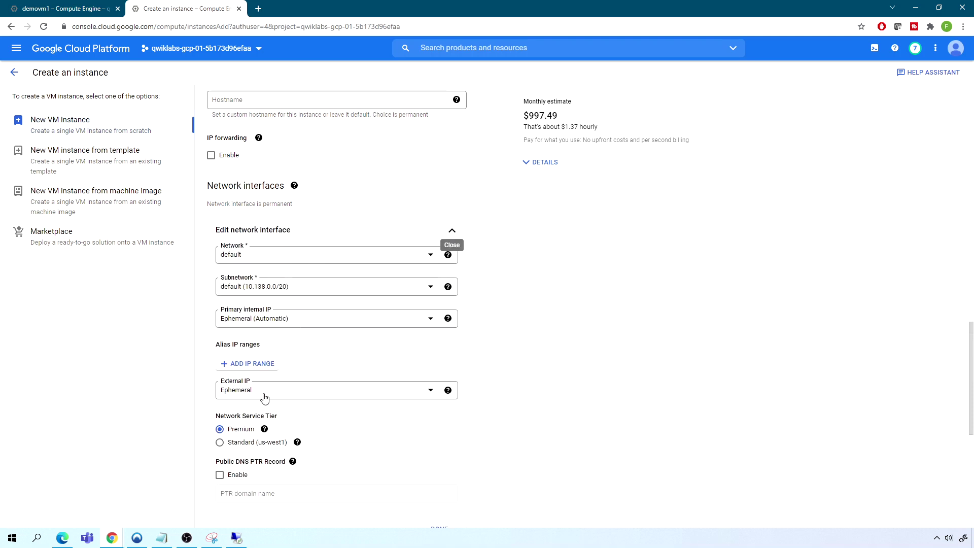
{"action": "left_click", "coordinate": [232, 394]}
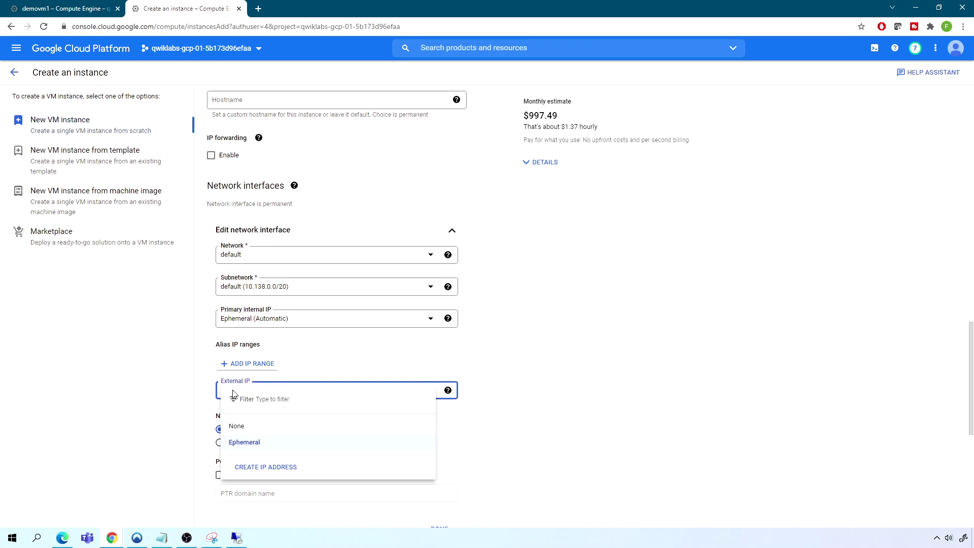
{"action": "left_click", "coordinate": [548, 298]}
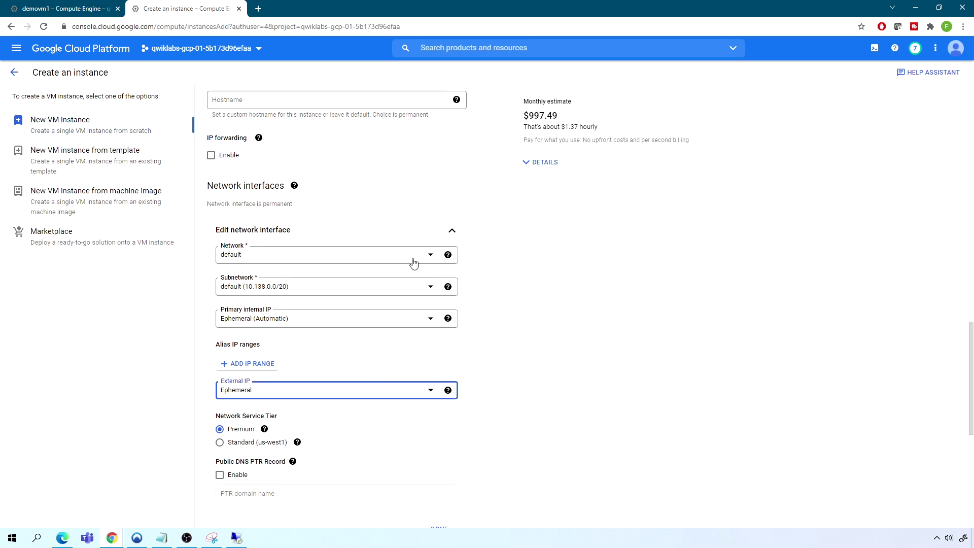
{"action": "scroll", "coordinate": [413, 263], "scroll_direction": "down", "scroll_amount": 7}
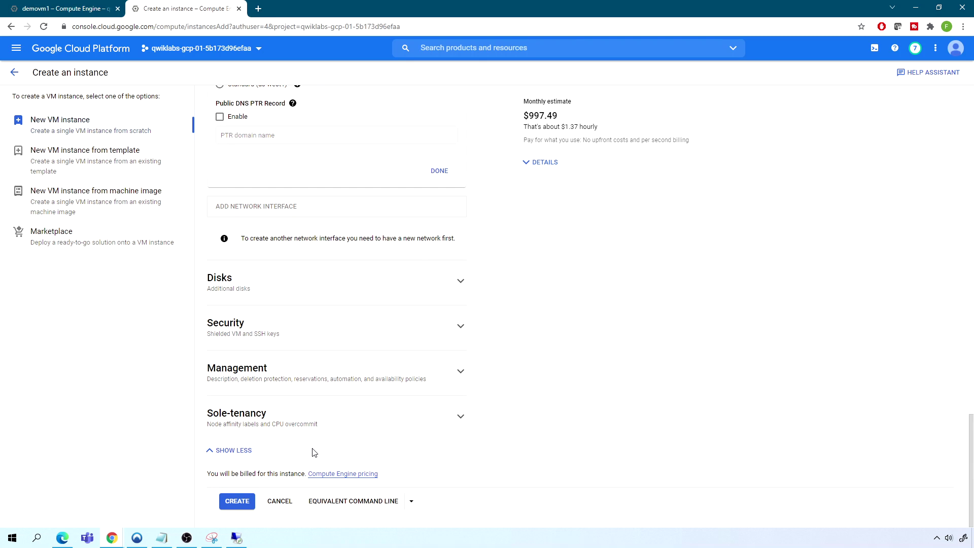
{"action": "left_click", "coordinate": [237, 502]}
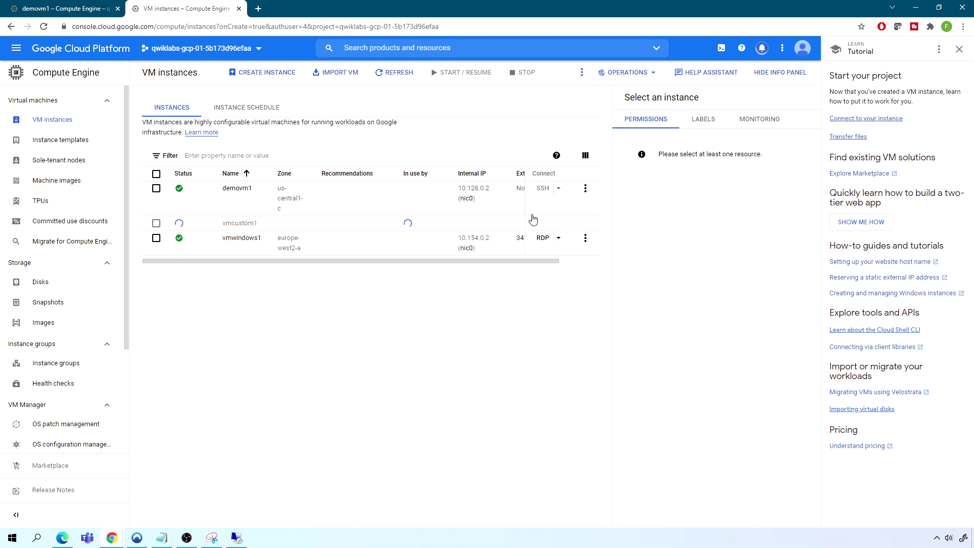
Refresh the instance list and read the CPUS_ALL_REGIONS quota error in notifications
{"action": "left_click", "coordinate": [394, 74]}
{"action": "left_click", "coordinate": [761, 49]}
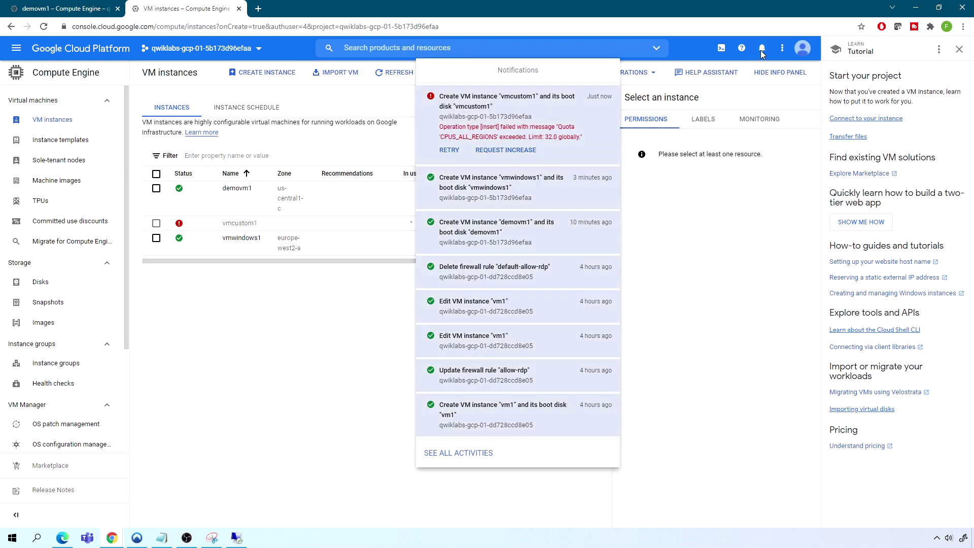
{"action": "left_click", "coordinate": [300, 335]}
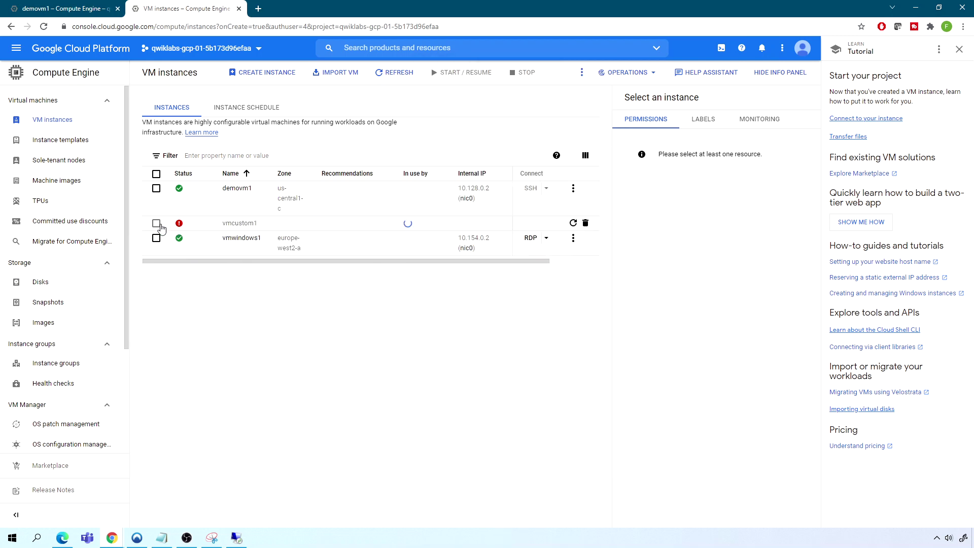
Dismiss the failed vmcustom1 row and begin a new instance
{"action": "mouse_move", "coordinate": [179, 223]}
{"action": "mouse_move", "coordinate": [179, 223]}
{"action": "left_click", "coordinate": [586, 223]}
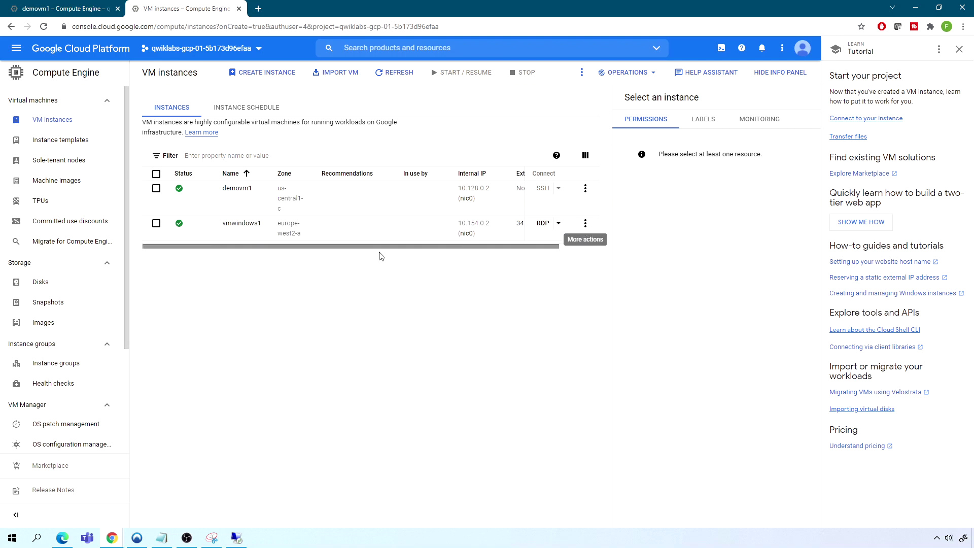
{"action": "left_click", "coordinate": [265, 79]}
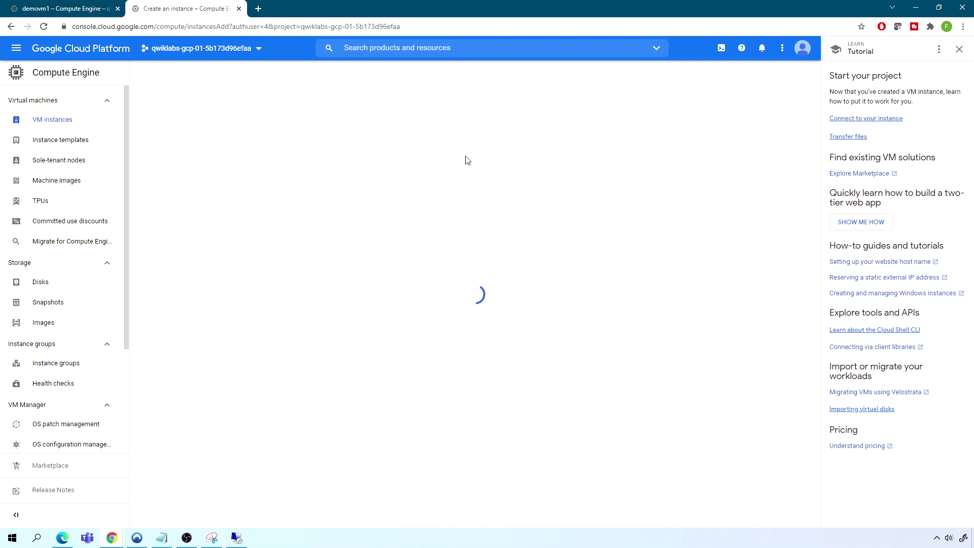
Name the instance vmcustom1 in region us-west1 (Oregon) with the N1 series
{"action": "left_click_drag", "start_coordinate": [248, 110], "coordinate": [188, 113]}
{"action": "type", "text": "vmc"}
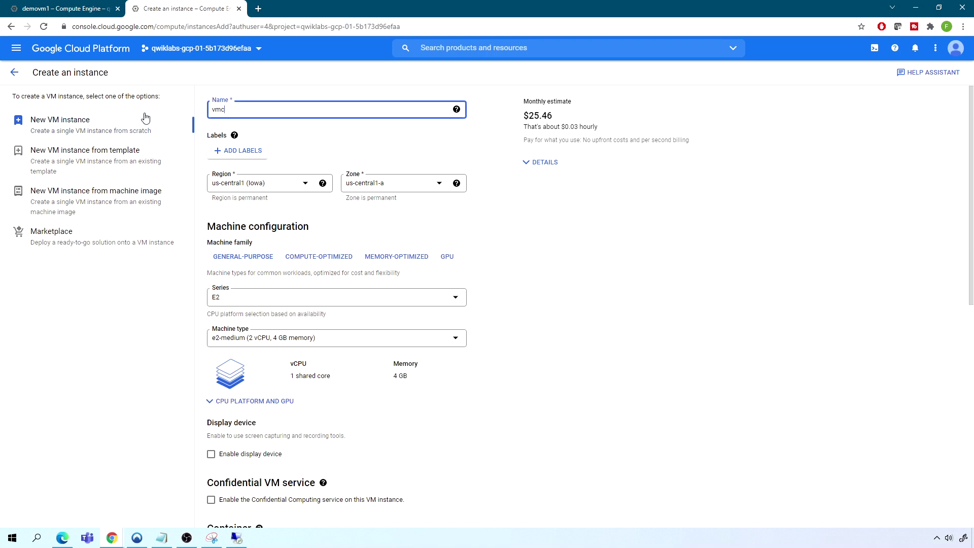
{"action": "type", "text": "ustom1"}
{"action": "left_click", "coordinate": [279, 185]}
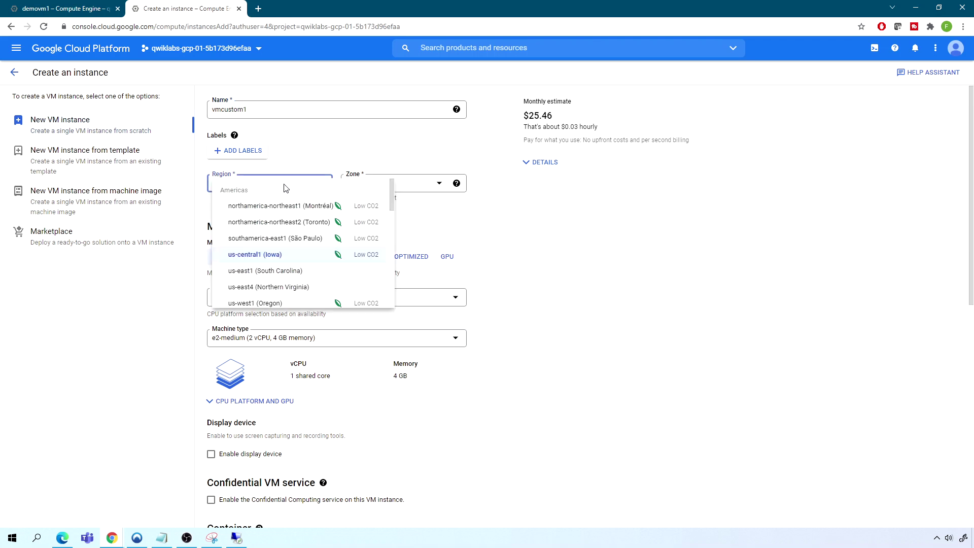
{"action": "left_click", "coordinate": [255, 304]}
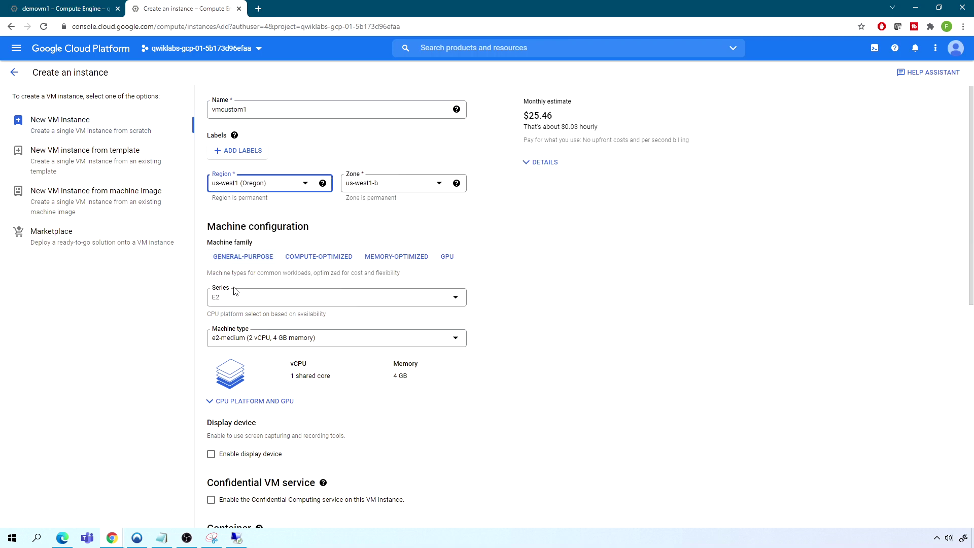
{"action": "left_click", "coordinate": [244, 300]}
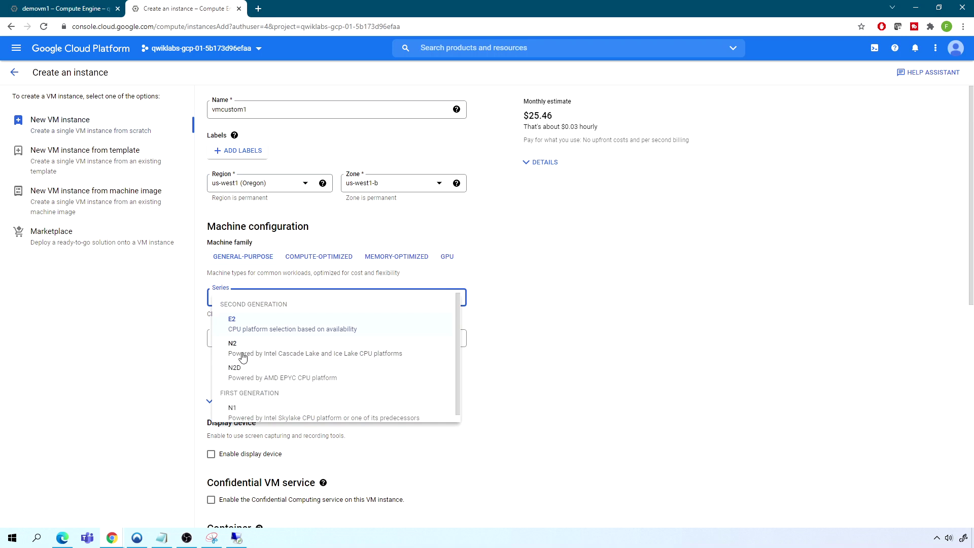
{"action": "left_click", "coordinate": [242, 410]}
Make it a custom machine with 1 vCPU and 1.75 GB memory and create it
{"action": "left_click", "coordinate": [246, 343]}
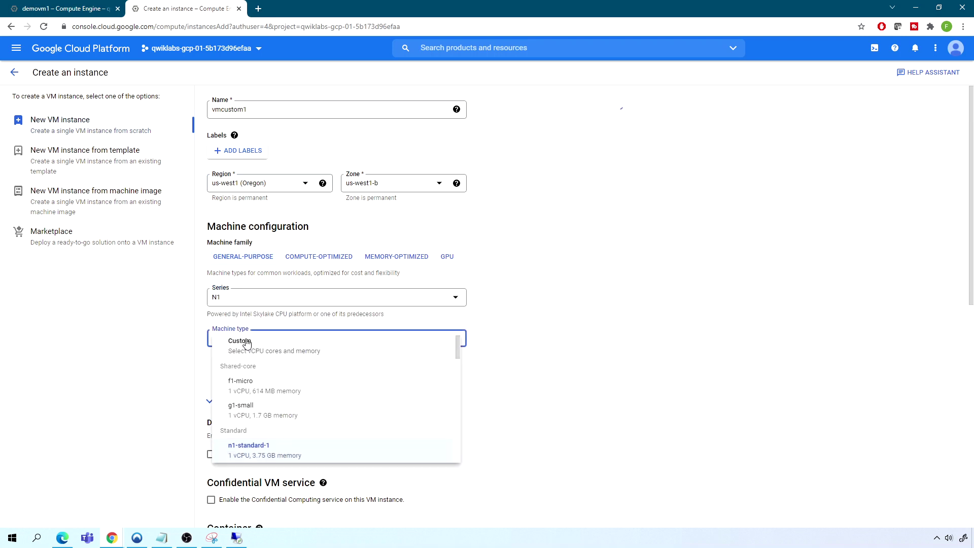
{"action": "left_click", "coordinate": [245, 340]}
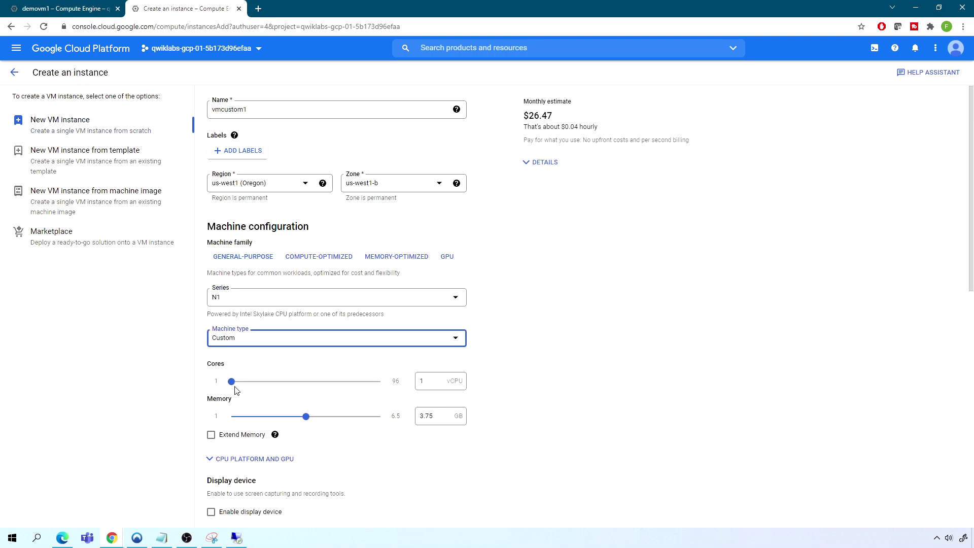
{"action": "left_click", "coordinate": [306, 416]}
{"action": "left_click_drag", "start_coordinate": [306, 416], "coordinate": [252, 416]}
{"action": "scroll", "coordinate": [347, 432], "scroll_direction": "down", "scroll_amount": 8}
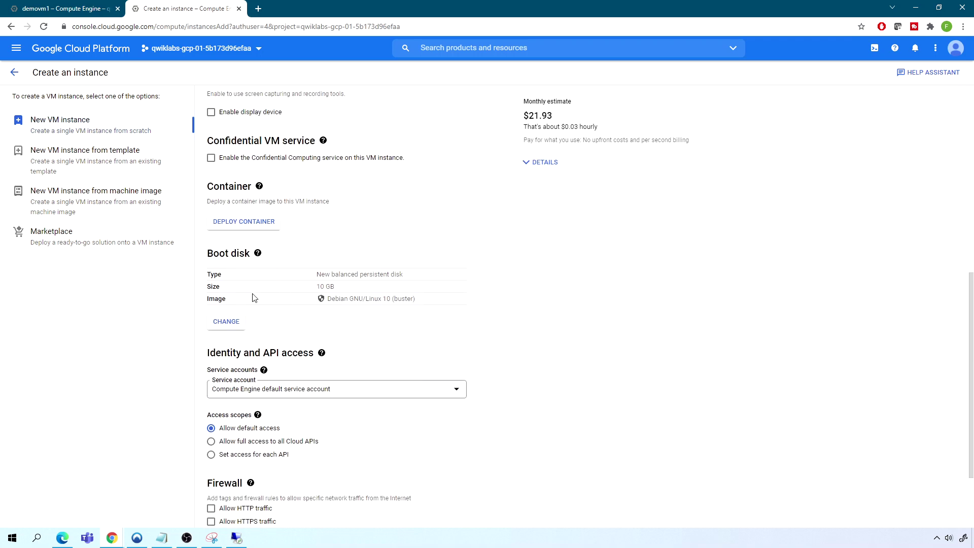
{"action": "scroll", "coordinate": [322, 348], "scroll_direction": "down", "scroll_amount": 2}
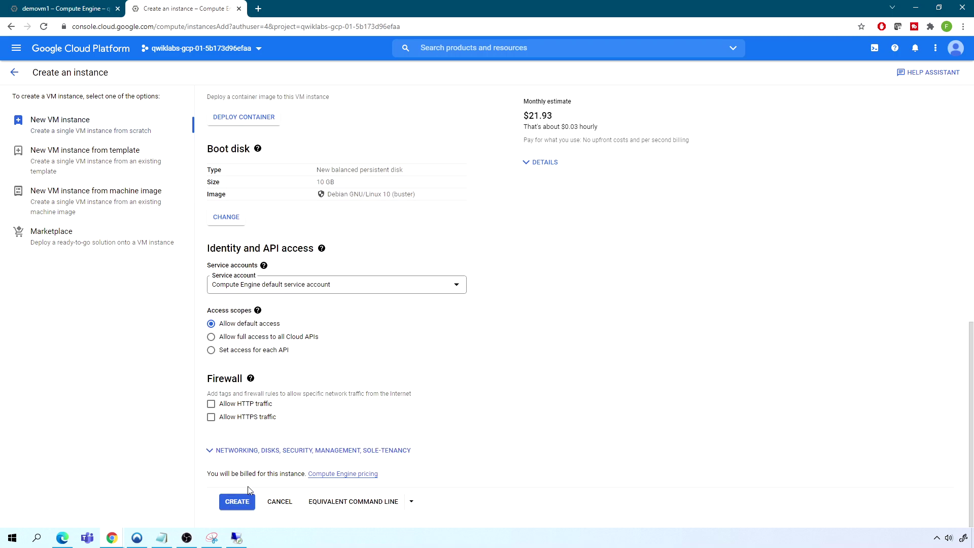
{"action": "left_click", "coordinate": [236, 501]}
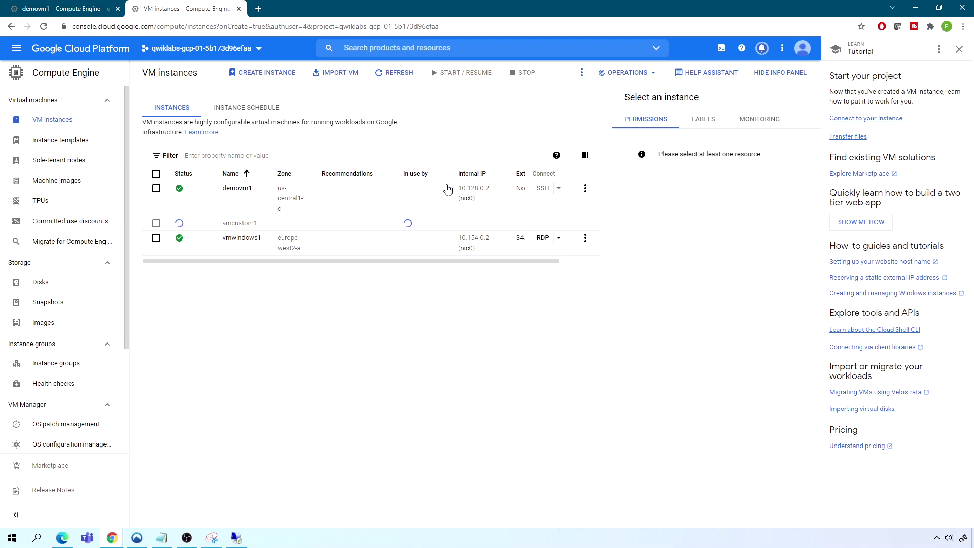
Refresh to see vmcustom1 running, then open SSH to it in a browser window
{"action": "left_click", "coordinate": [398, 74]}
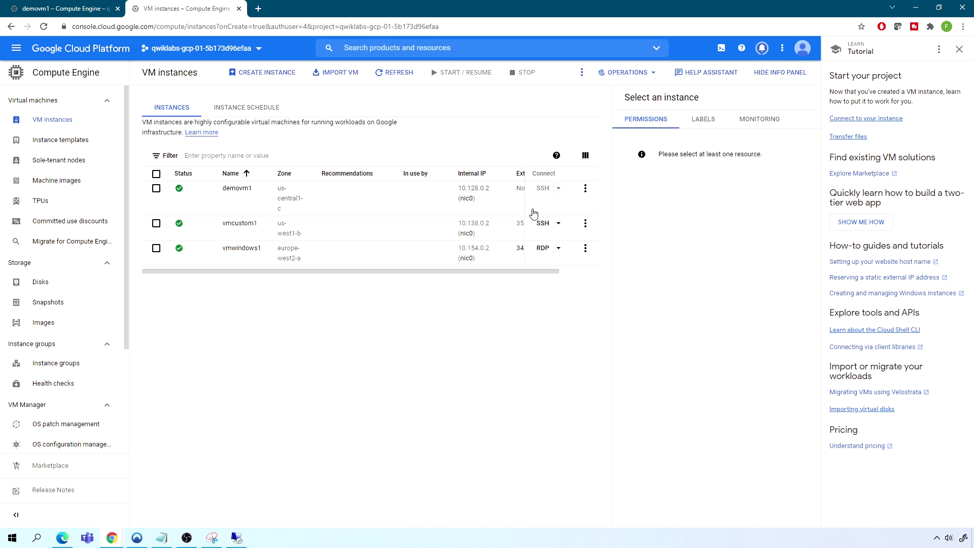
{"action": "left_click", "coordinate": [559, 224]}
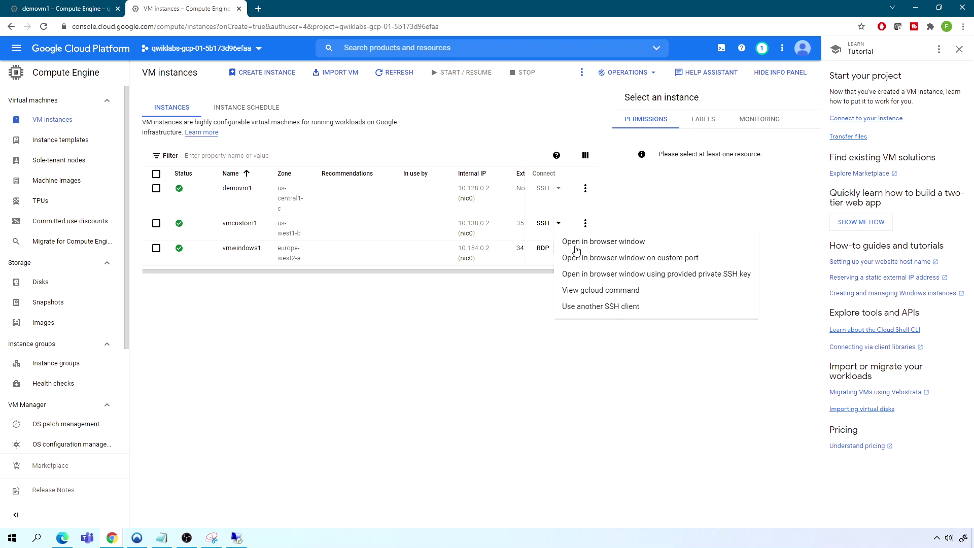
{"action": "left_click", "coordinate": [589, 242]}
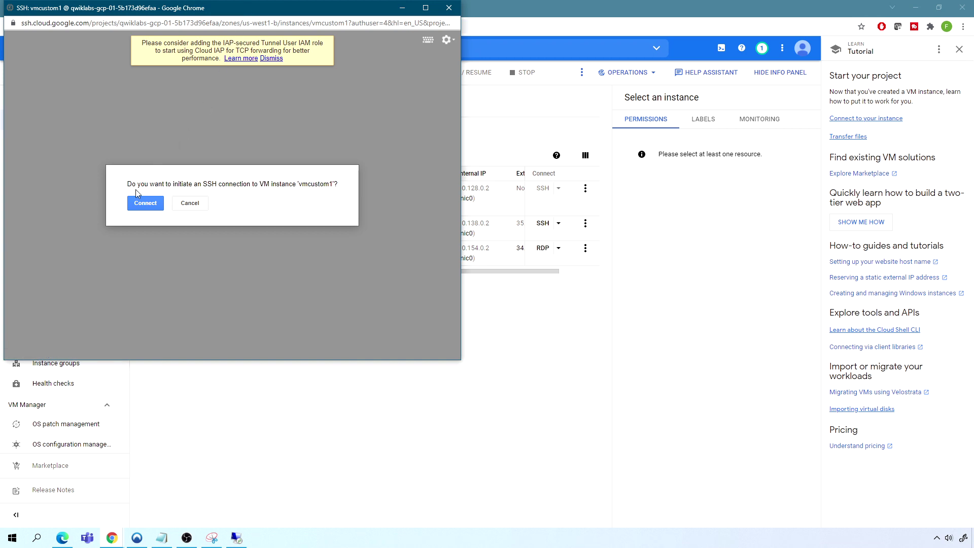
Connect over SSH and check memory with free and sudo dmidecode -t 17
{"action": "left_click", "coordinate": [146, 204]}
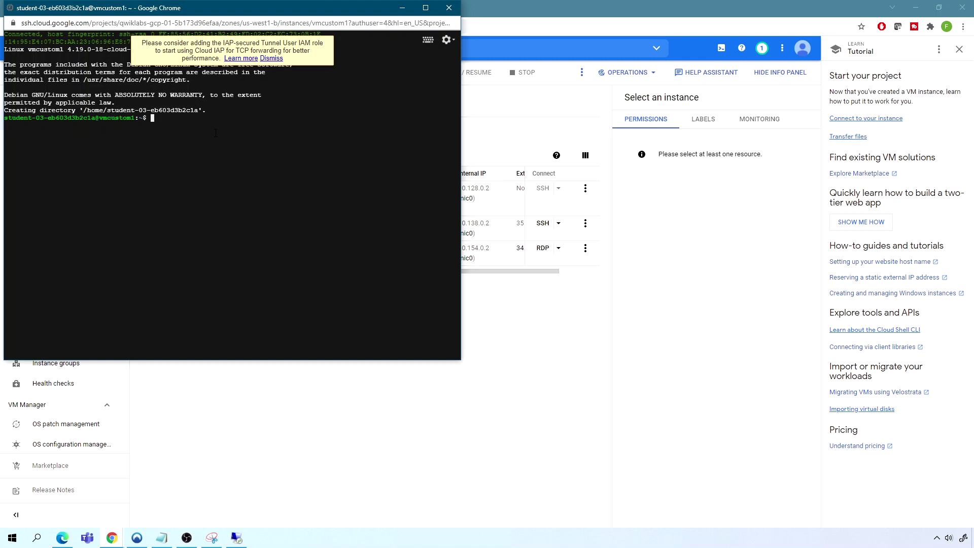
{"action": "type", "text": "free"}
{"action": "key", "text": "Return"}
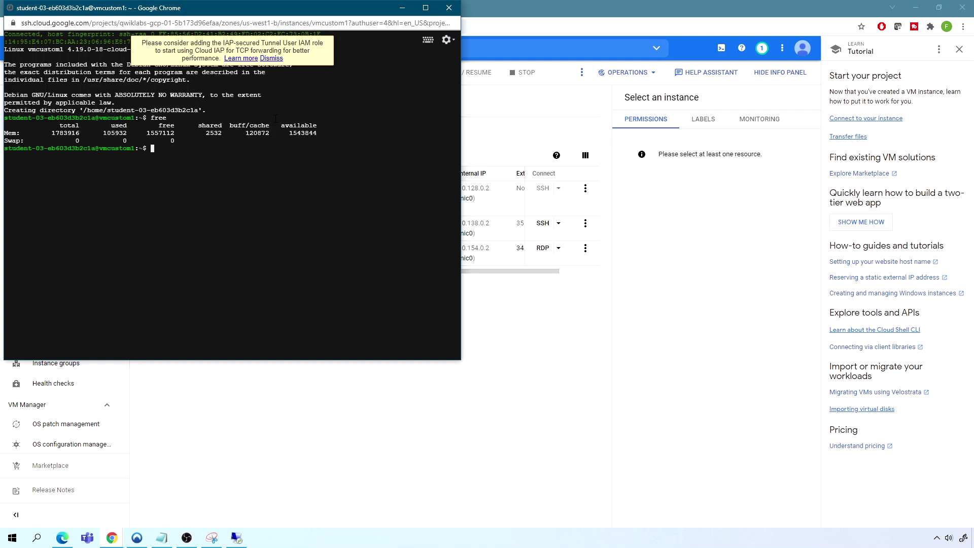
{"action": "type", "text": "sudo dmidecode -t 17"}
{"action": "key", "text": "Return"}
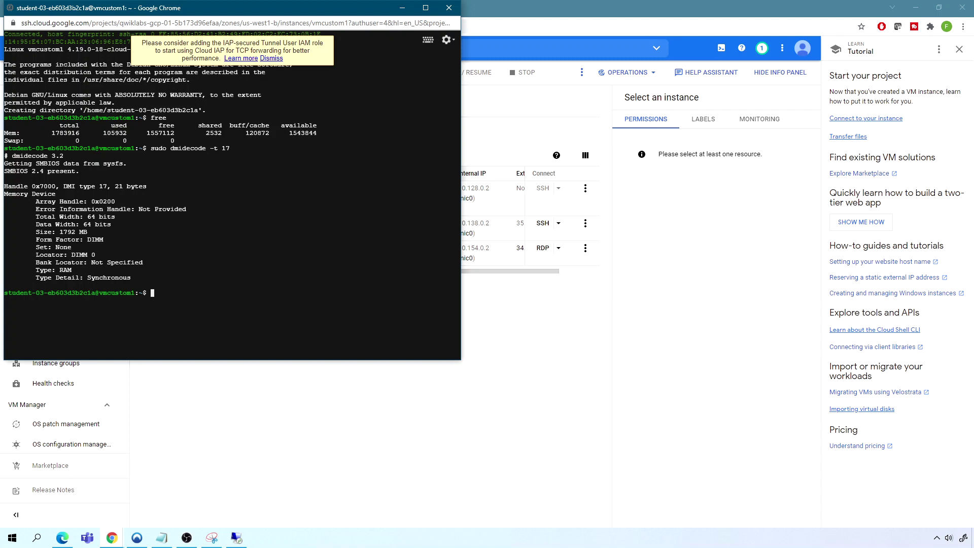
Check the CPU count with nproc, then exit the SSH session
{"action": "type", "text": "nproc"}
{"action": "key", "text": "Return"}
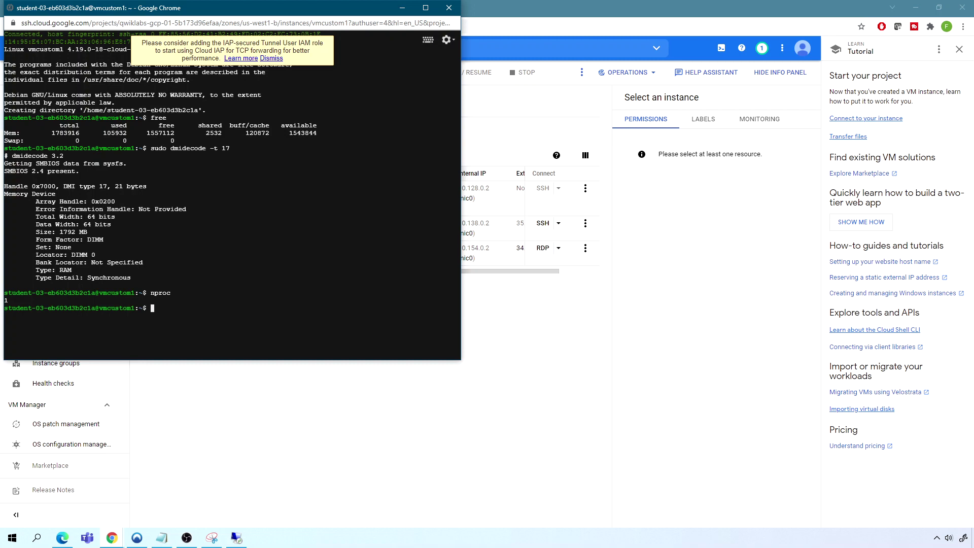
{"action": "type", "text": "exit"}
{"action": "key", "text": "Return"}
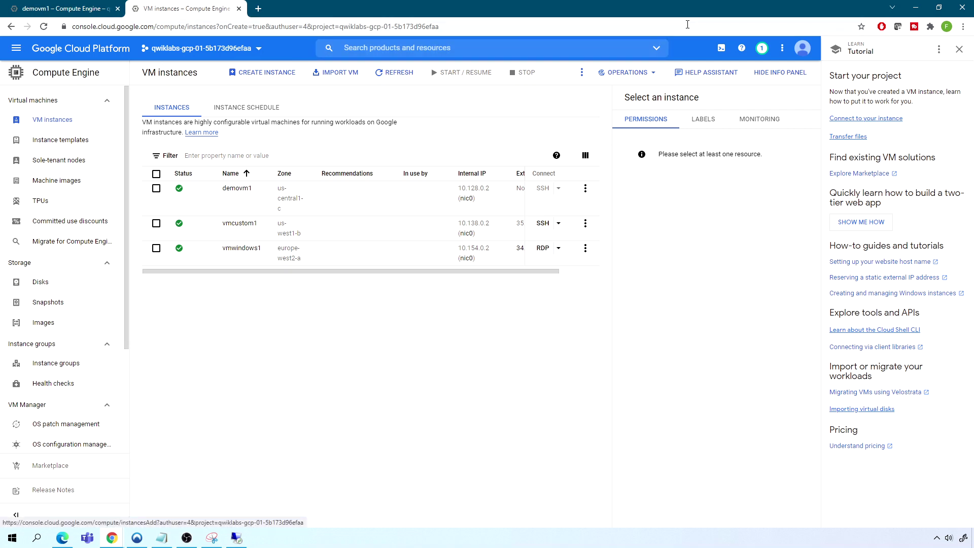
{"action": "left_click", "coordinate": [722, 49]}
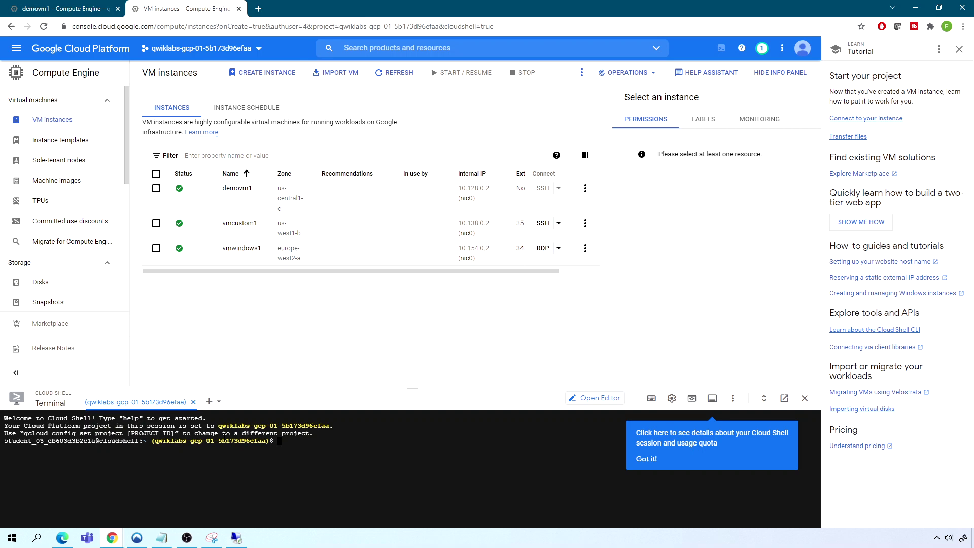
{"action": "type", "text": "gcloud"}
{"action": "key", "text": "Tab"}
{"action": "key", "text": "Tab"}
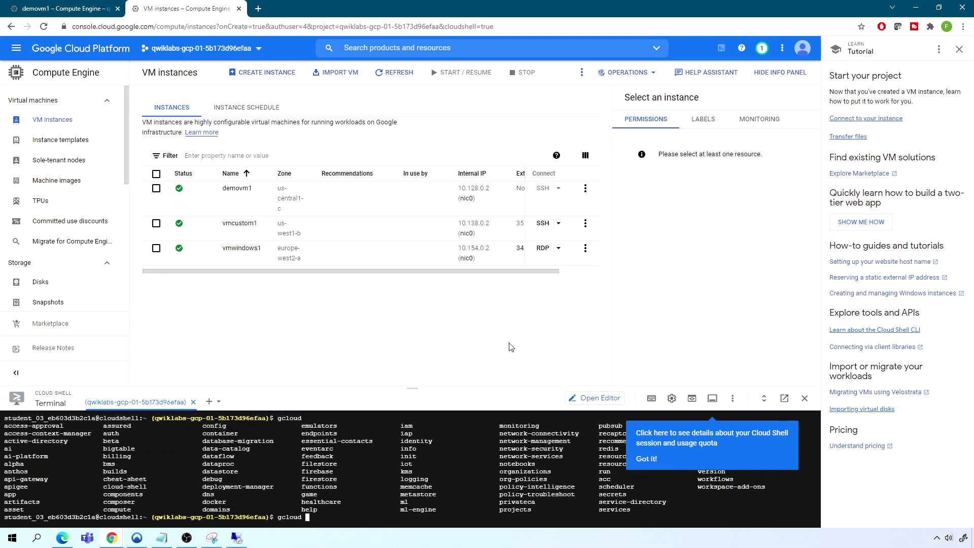
{"action": "left_click", "coordinate": [805, 399]}
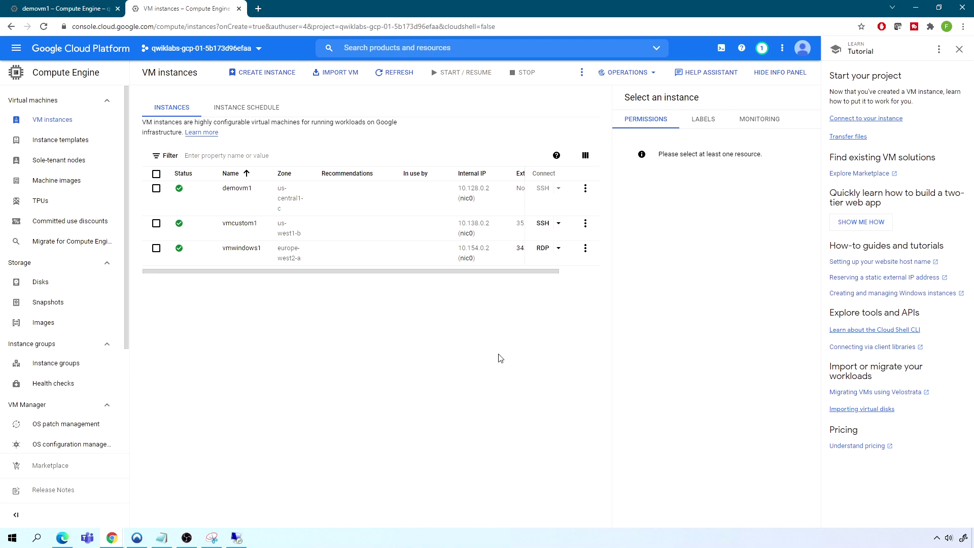